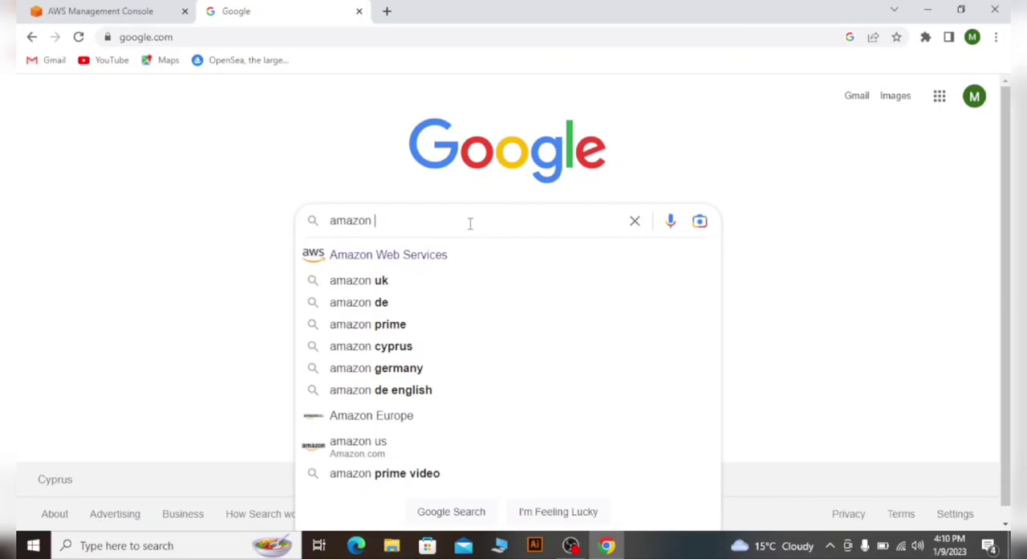
- Search Google for "amazon aws" and open the aws.amazon.com website from the results
type("ws")
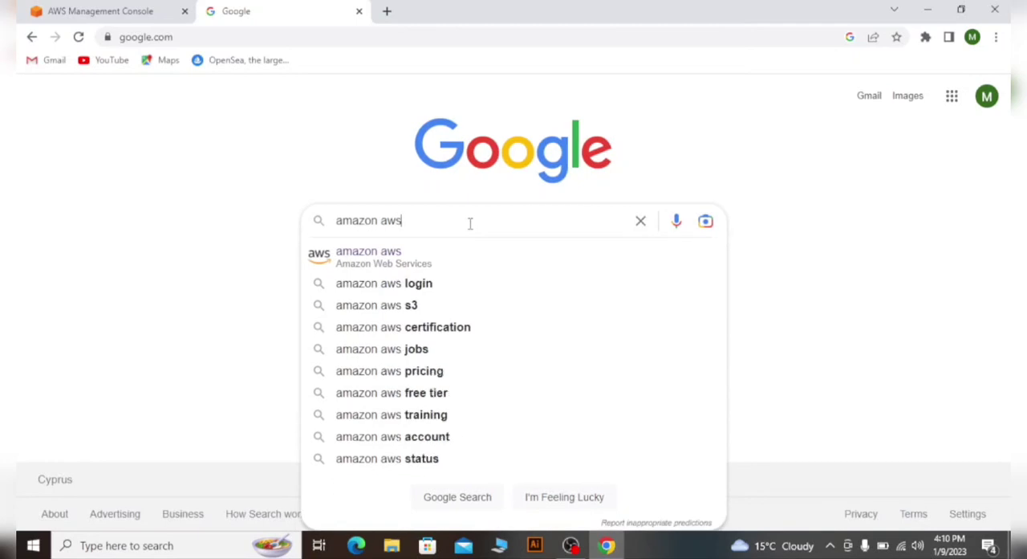
key("Return")
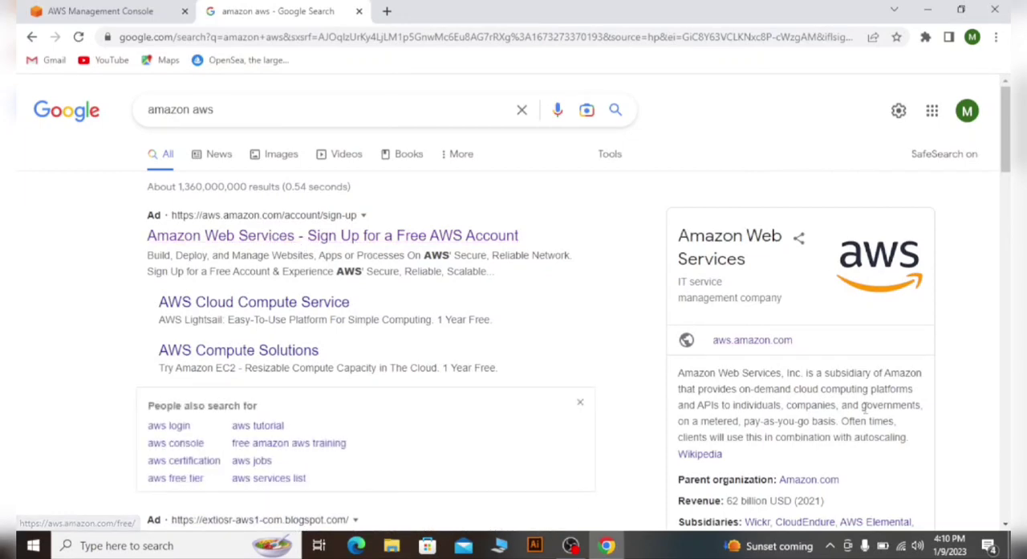
left_click(757, 342)
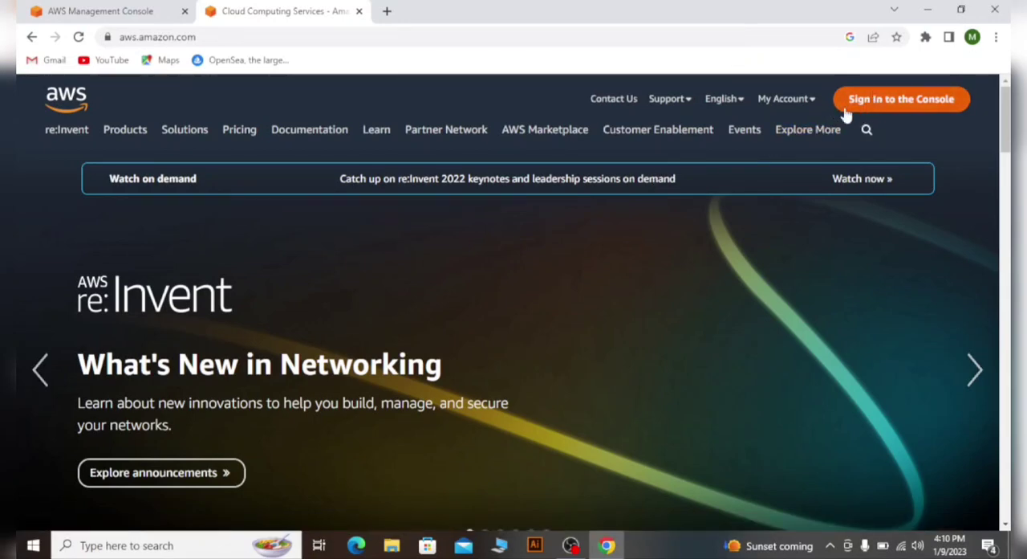
left_click(803, 100)
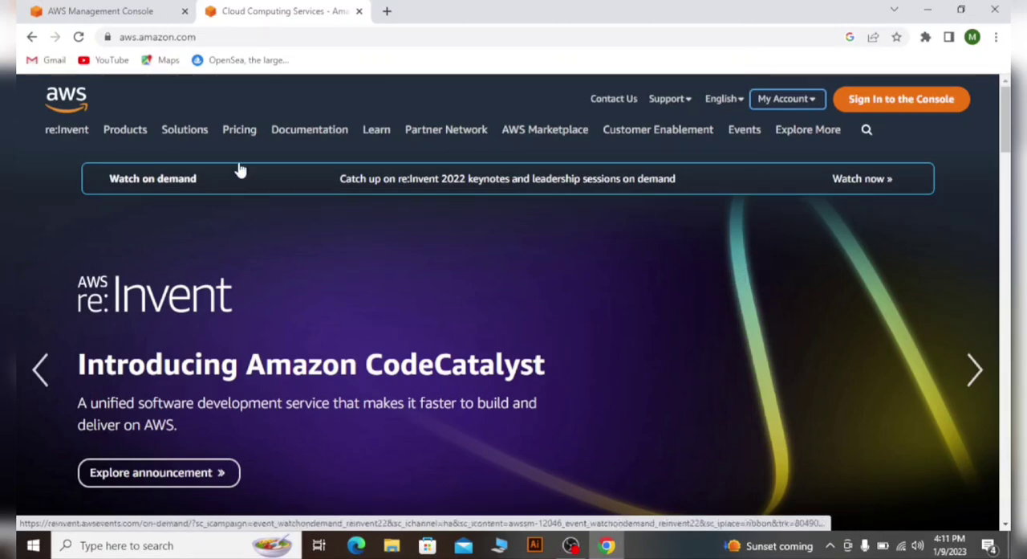
left_click(66, 131)
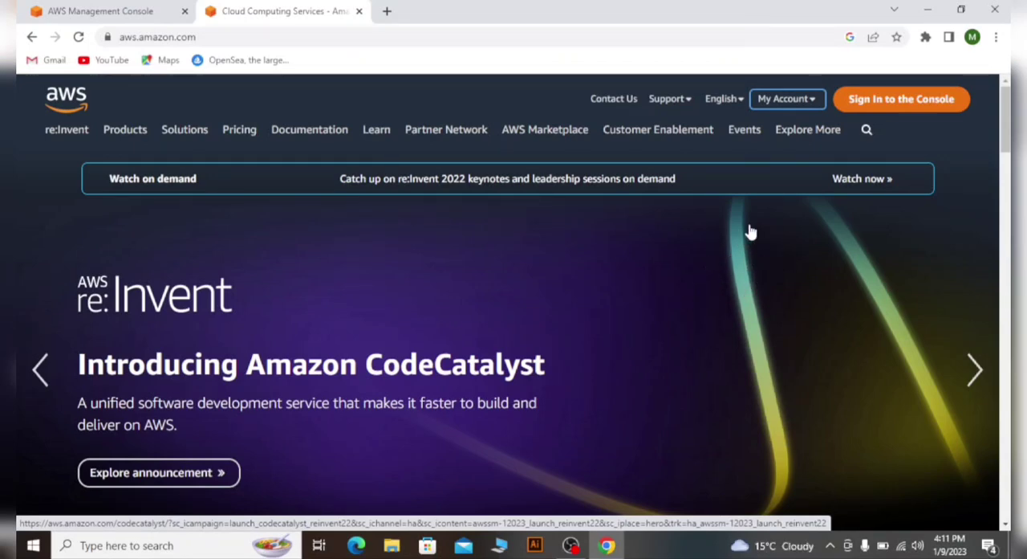
- Switch to the already open AWS Management Console, search for "ec2" and open the EC2 service
left_click(109, 8)
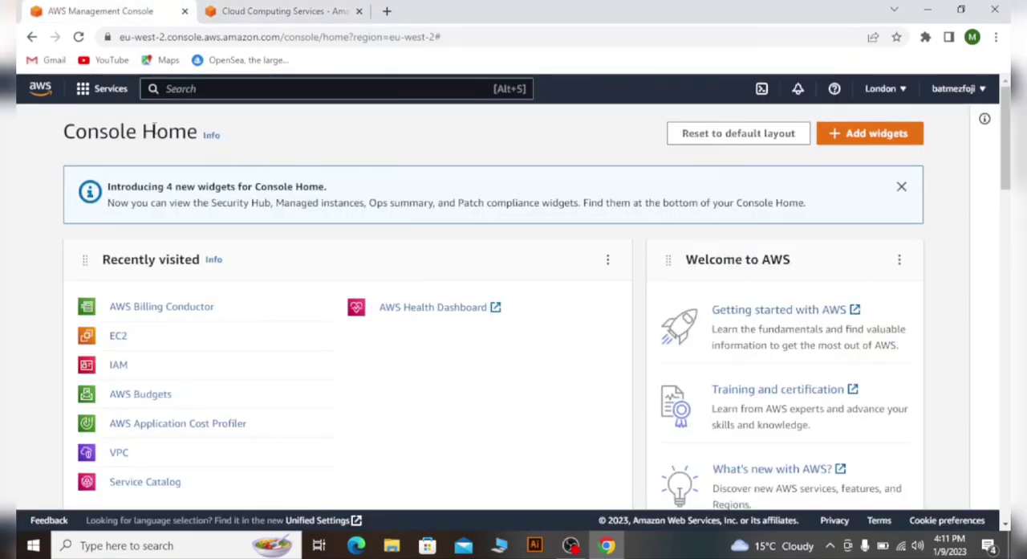
left_click(34, 92)
left_click(437, 88)
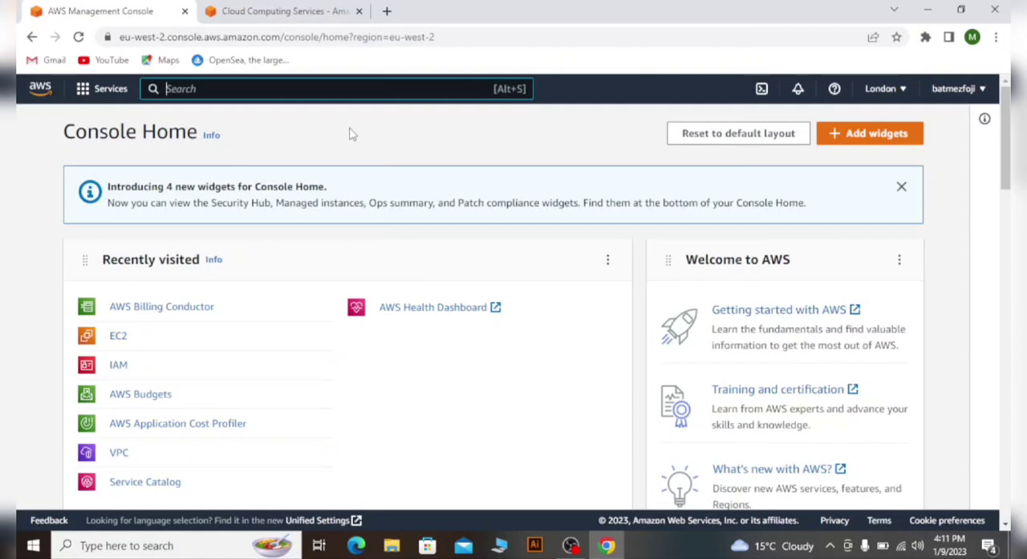
type("ec2")
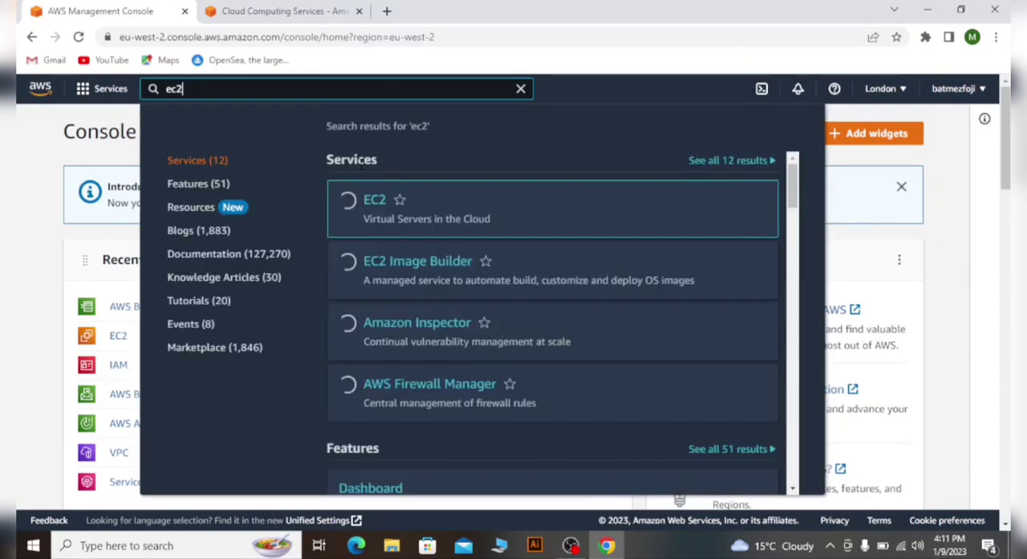
mouse_move(381, 211)
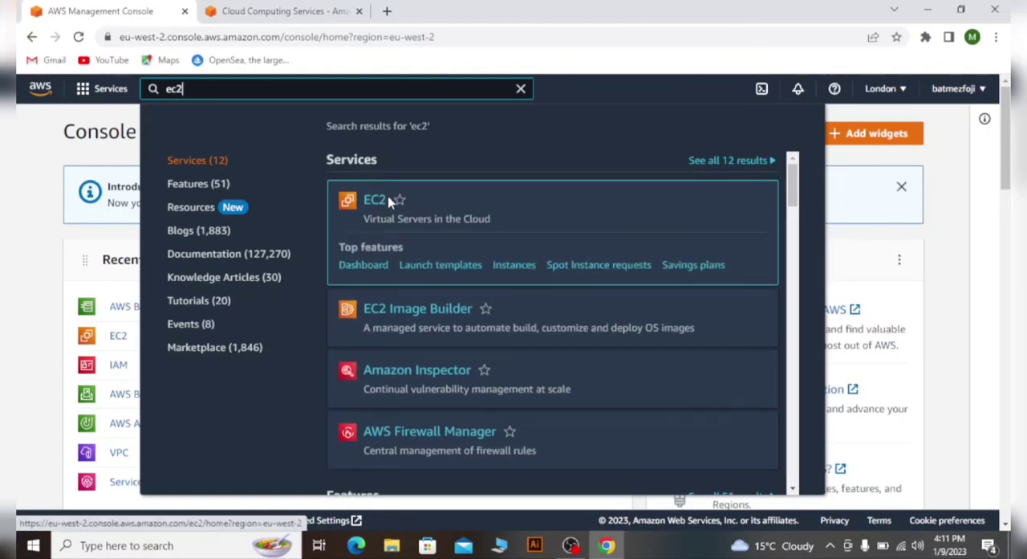
left_click(374, 205)
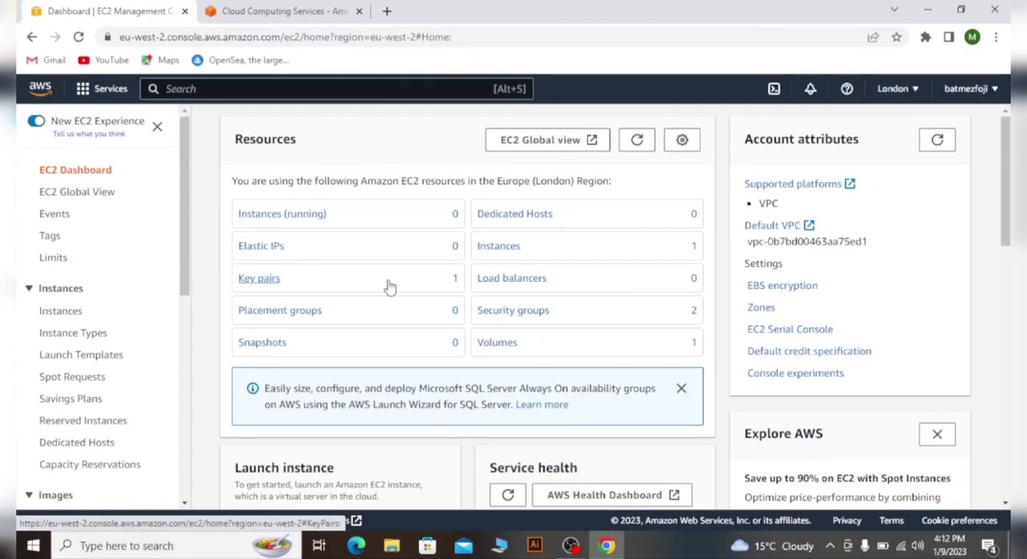
- Start launching a new instance from the EC2 Instances list and begin its name with "na"
left_click(57, 314)
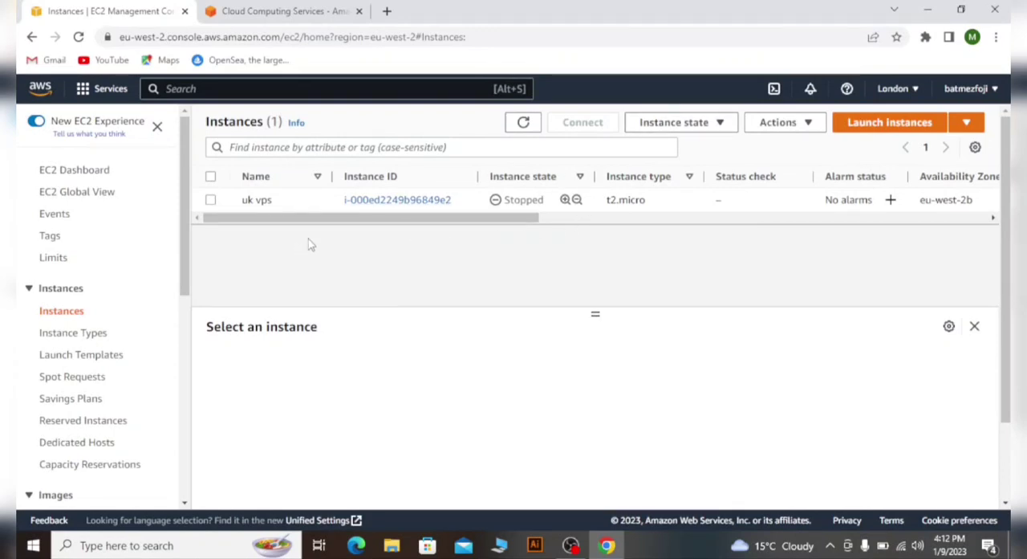
left_click(891, 123)
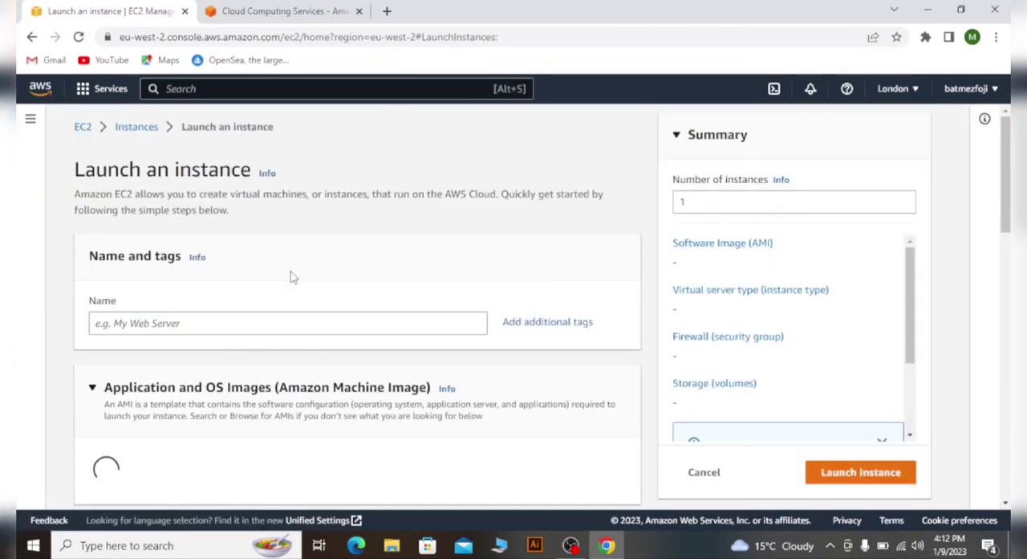
scroll(280, 283, "down", 1)
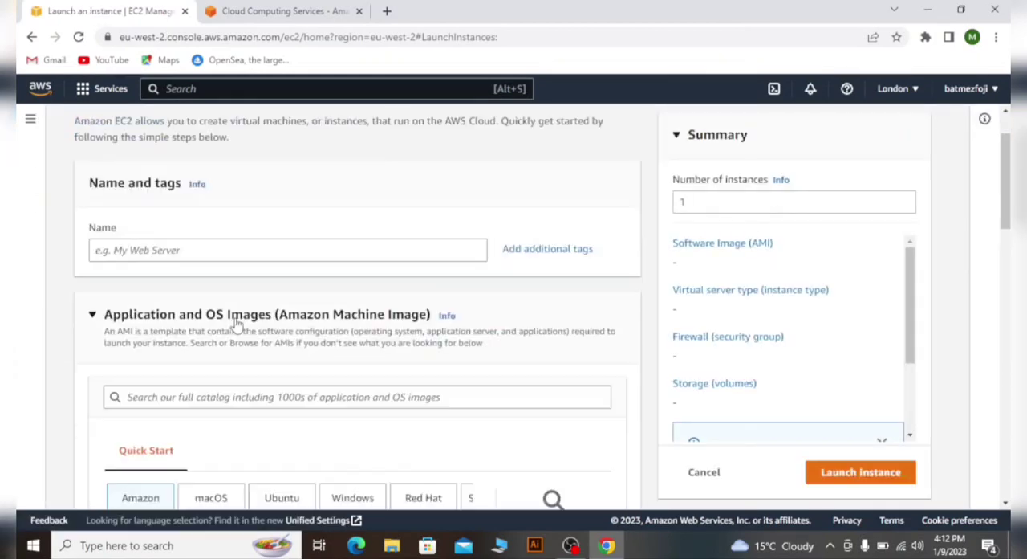
left_click(283, 251)
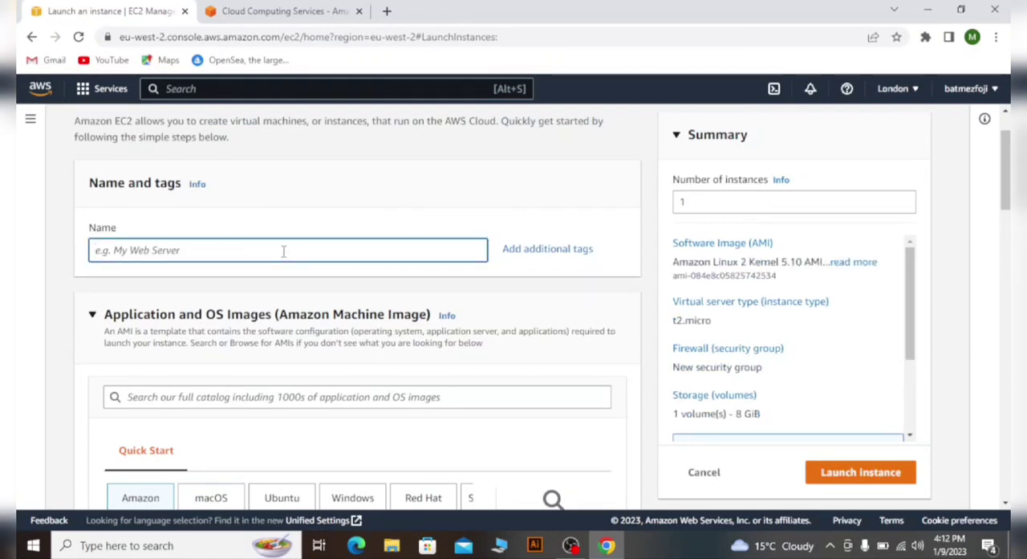
type("na")
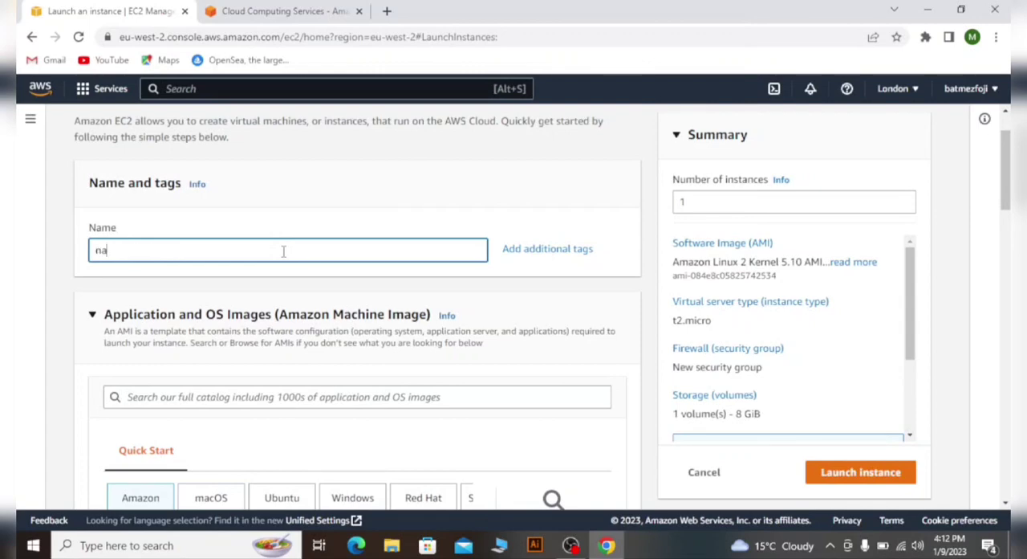
- Examine the list of available AWS regions across the US, Asia Pacific, Canada, Europe and South America
left_click(897, 89)
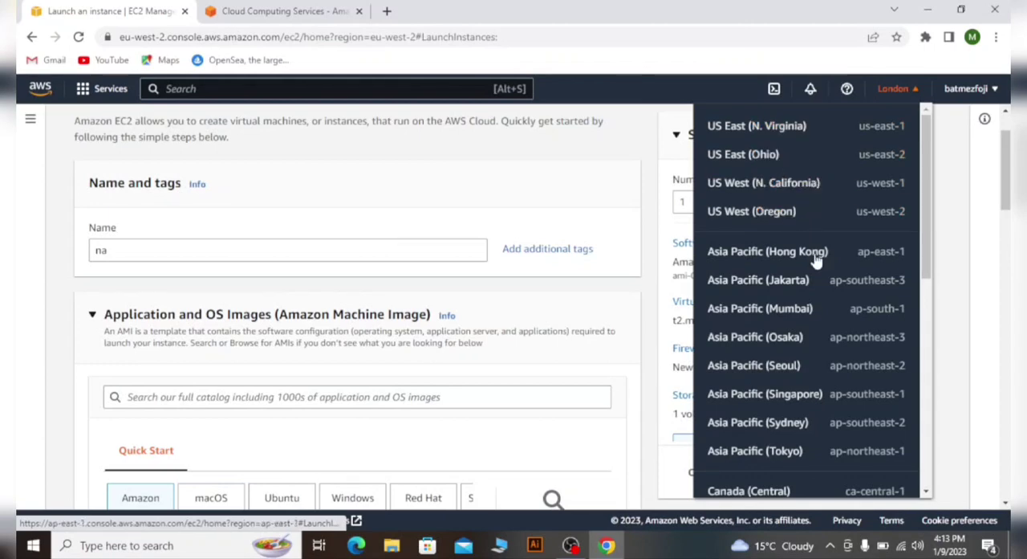
scroll(819, 277, "down", 6)
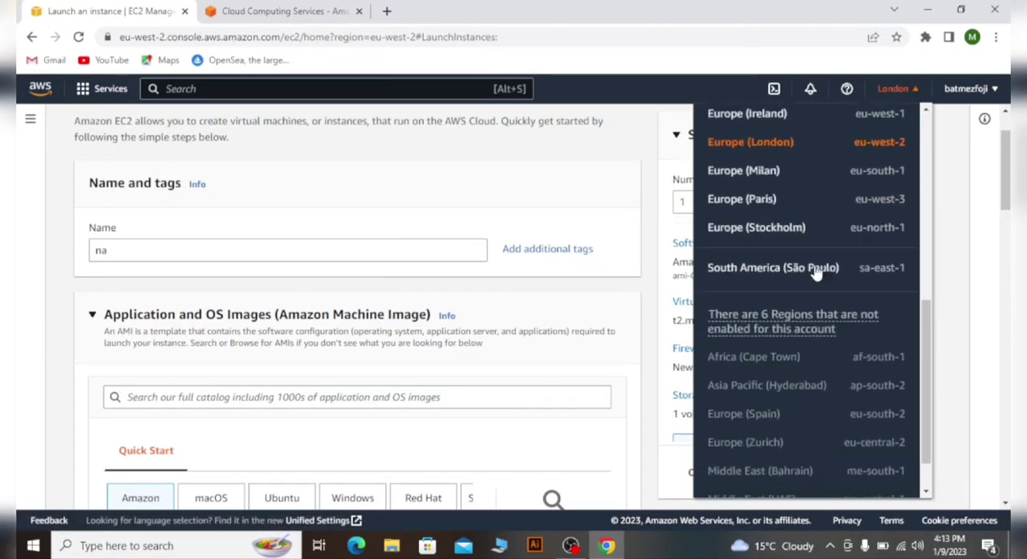
scroll(817, 273, "up", 3)
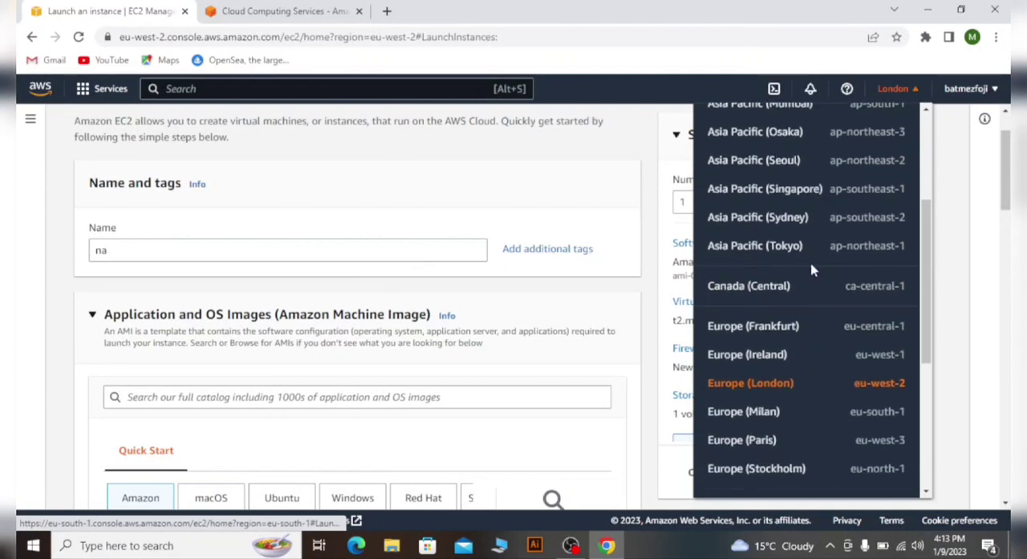
scroll(812, 271, "down", 1)
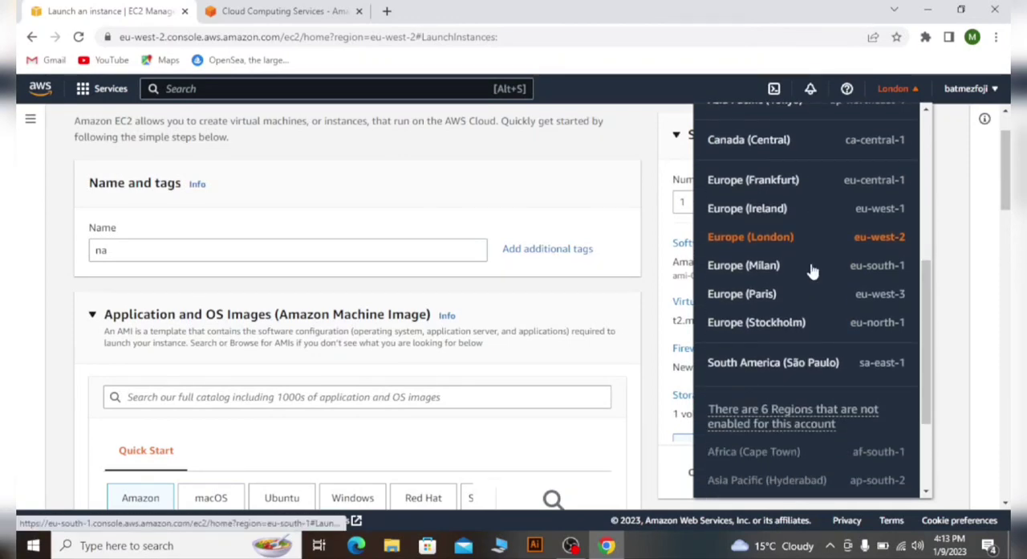
scroll(812, 270, "up", 5)
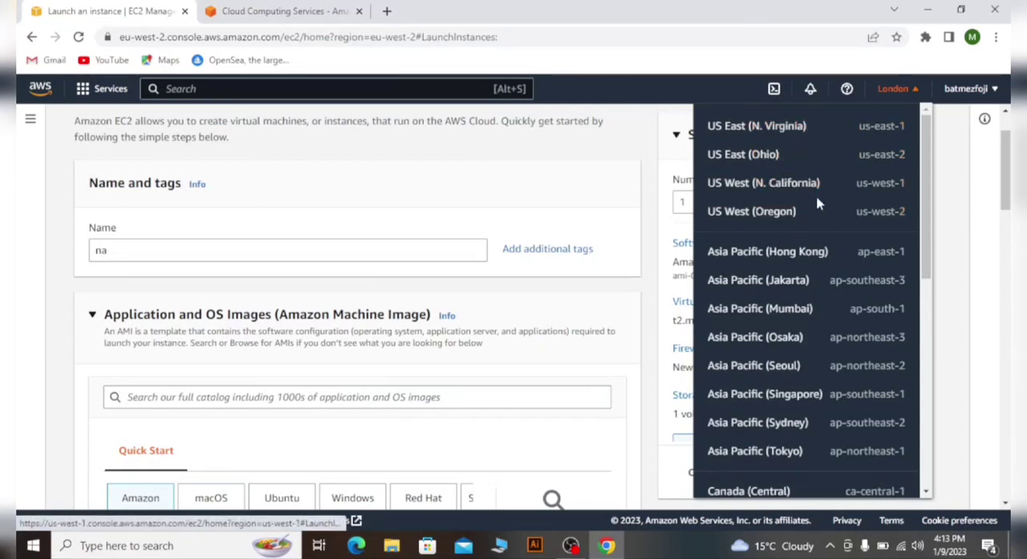
scroll(818, 218, "down", 1)
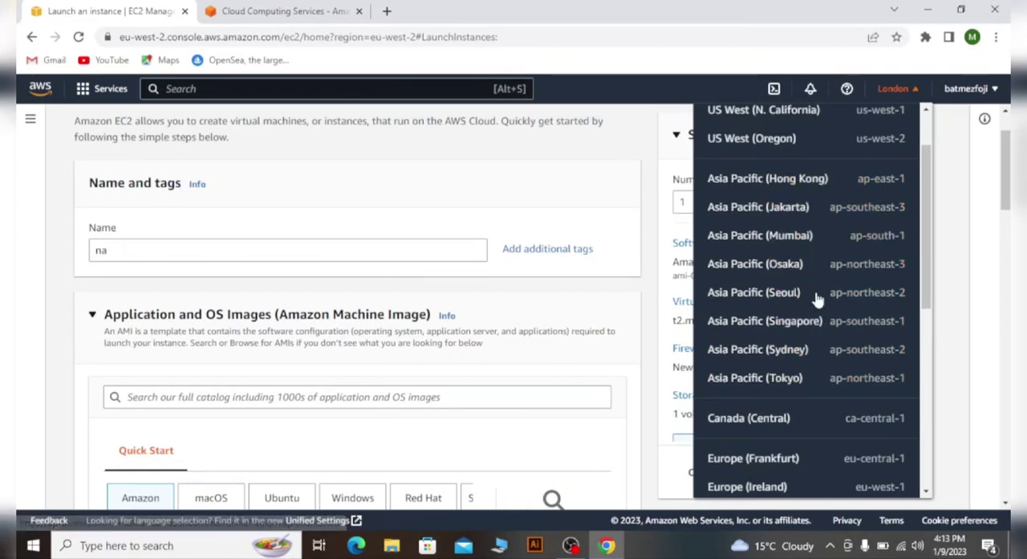
scroll(803, 277, "up", 2)
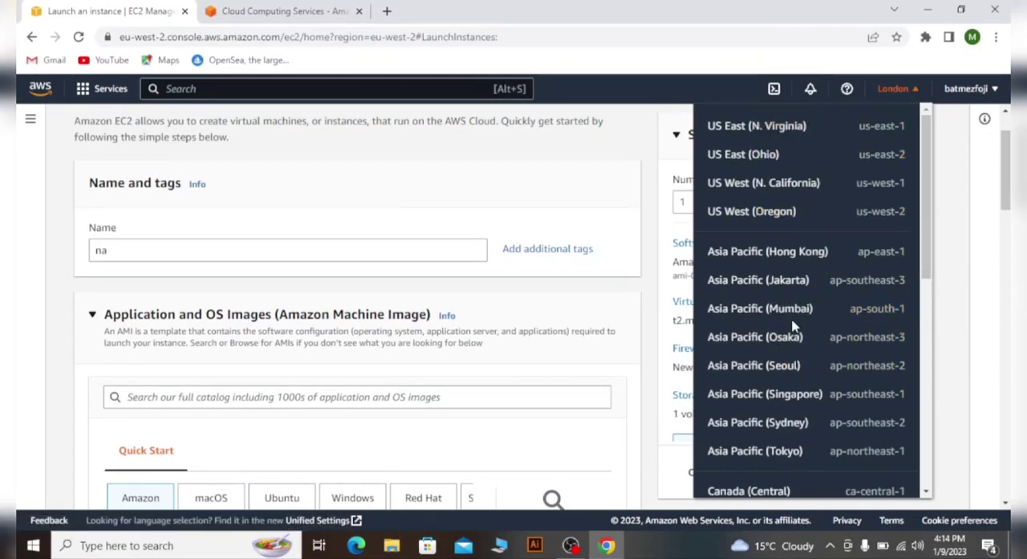
scroll(835, 351, "down", 3)
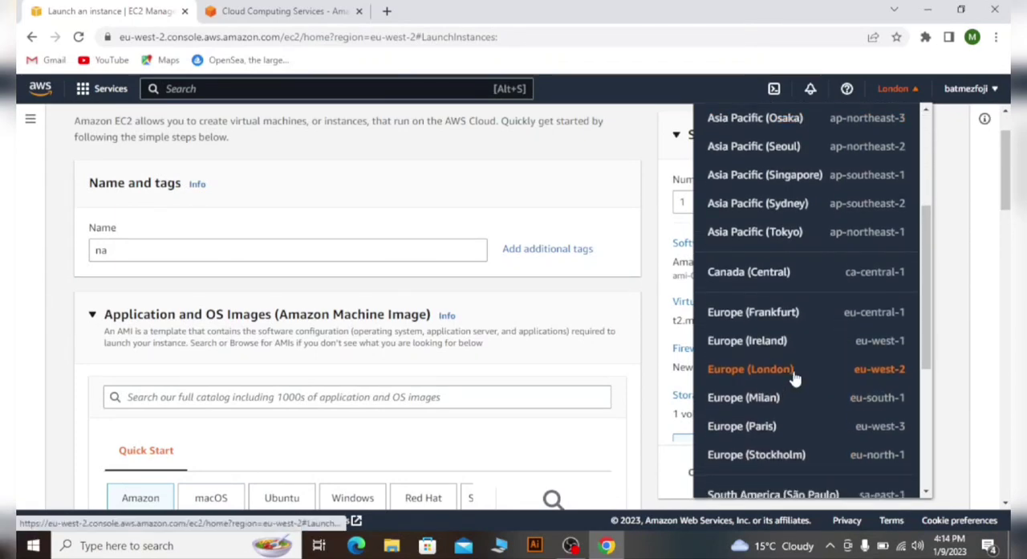
scroll(794, 374, "up", 3)
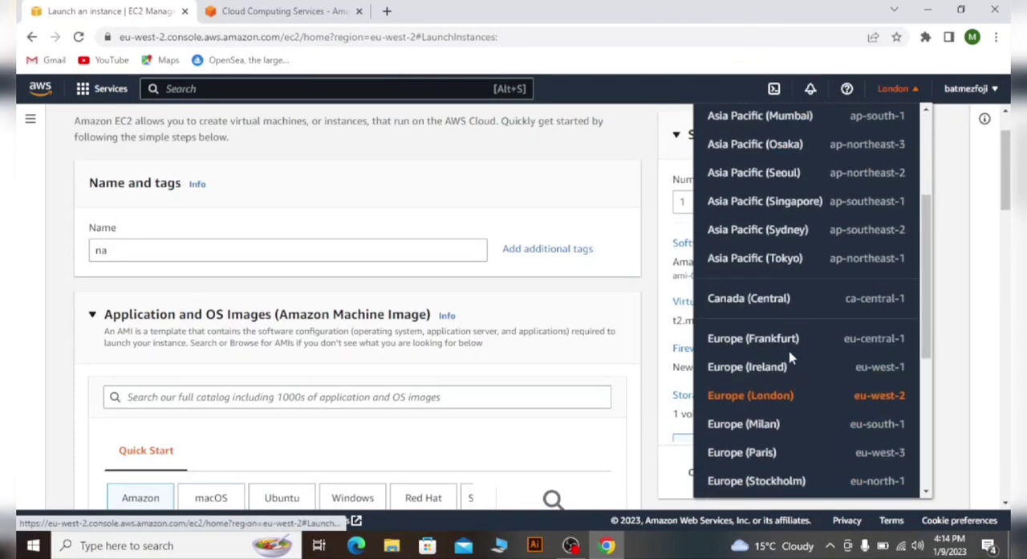
left_click(911, 91)
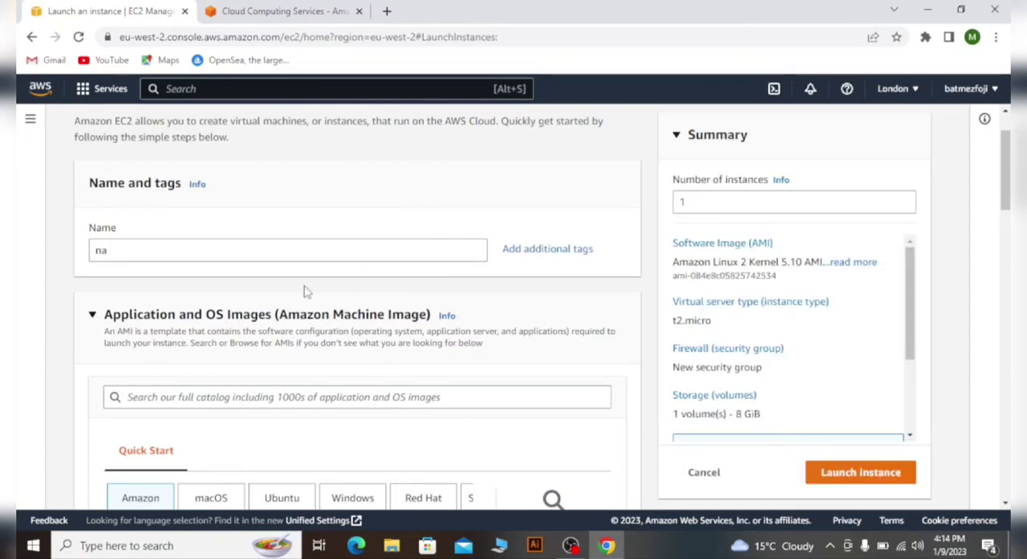
- Complete the instance's name with a first name and choose Windows as its operating system image
left_click(341, 247)
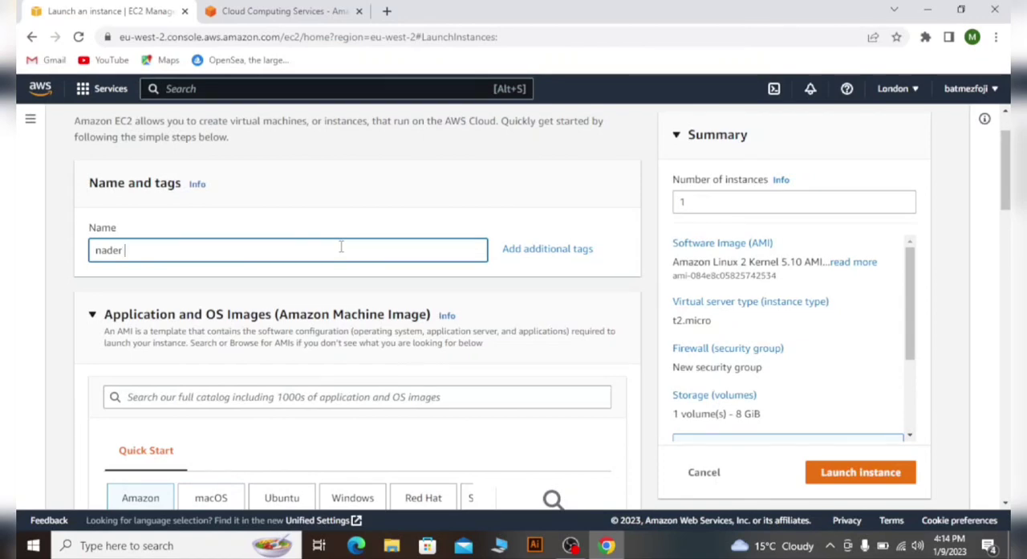
scroll(344, 245, "down", 3)
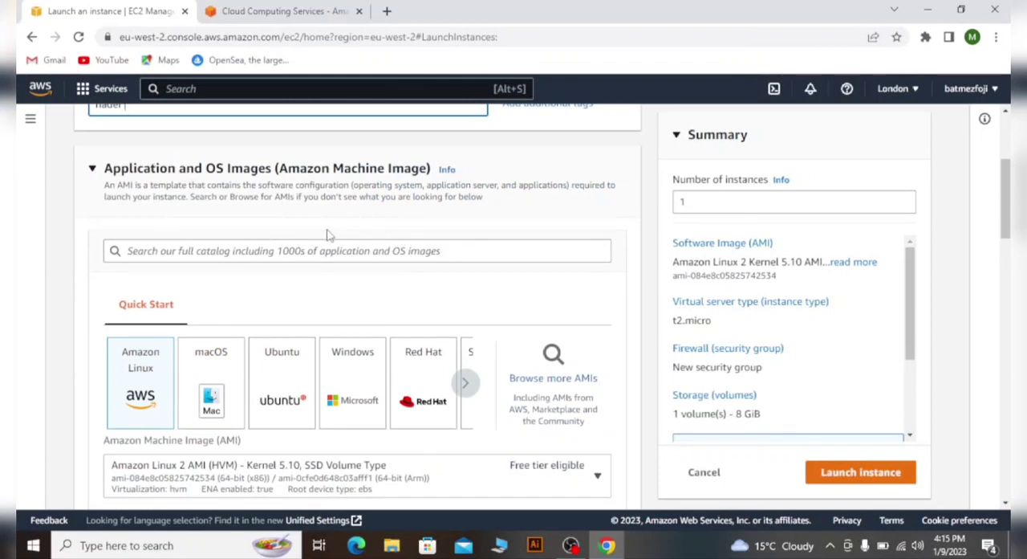
scroll(321, 269, "down", 3)
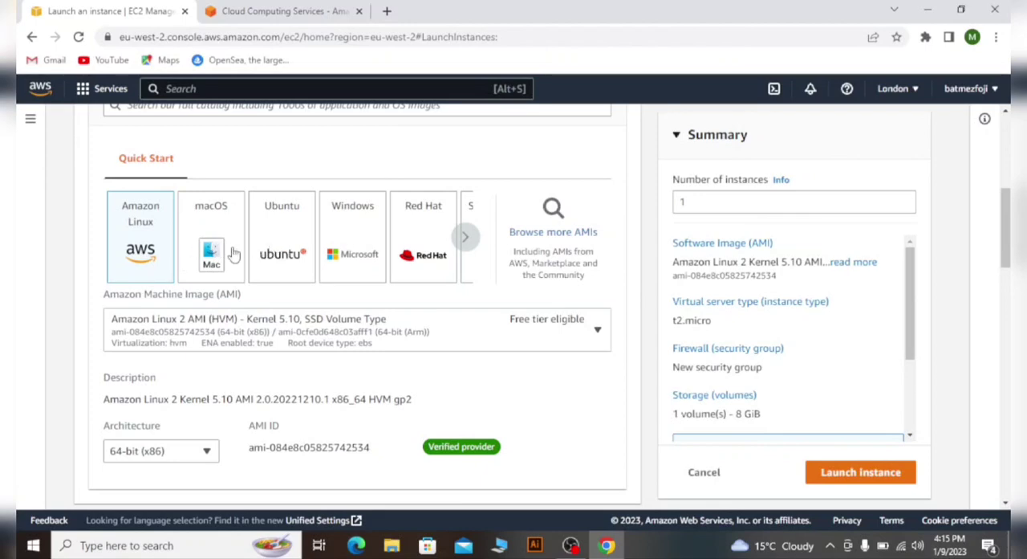
left_click(468, 238)
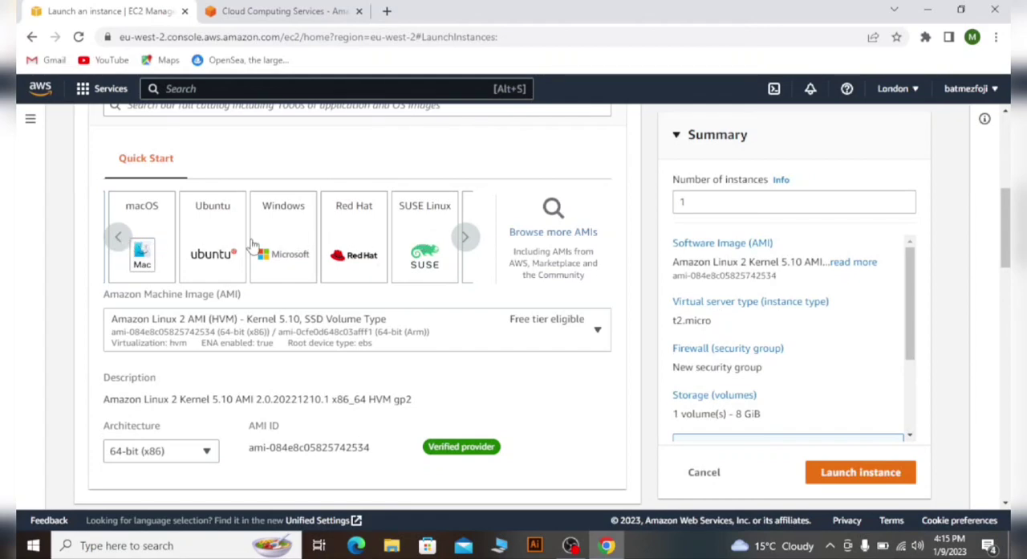
left_click(291, 233)
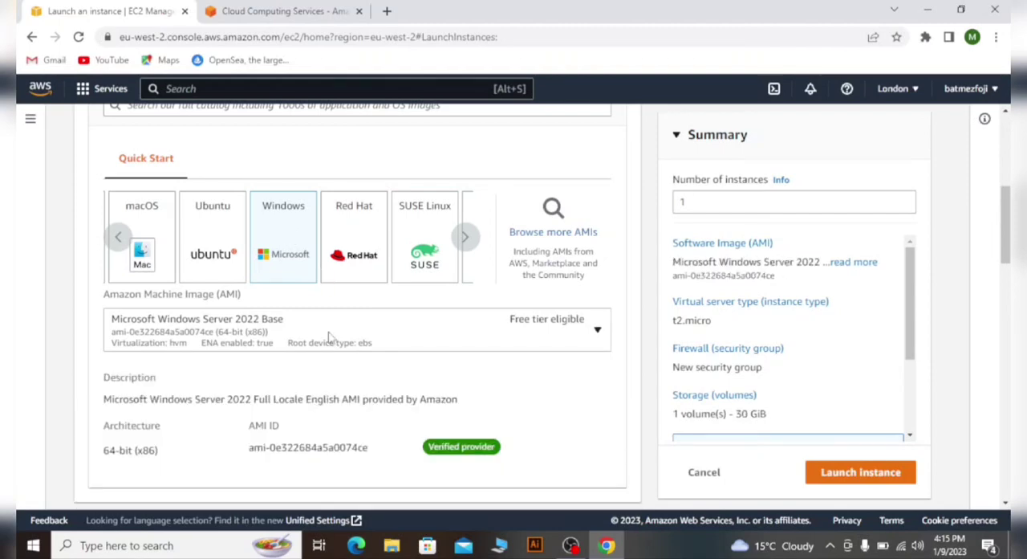
- Select the free tier eligible t2.micro as the instance type
scroll(345, 338, "up", 4)
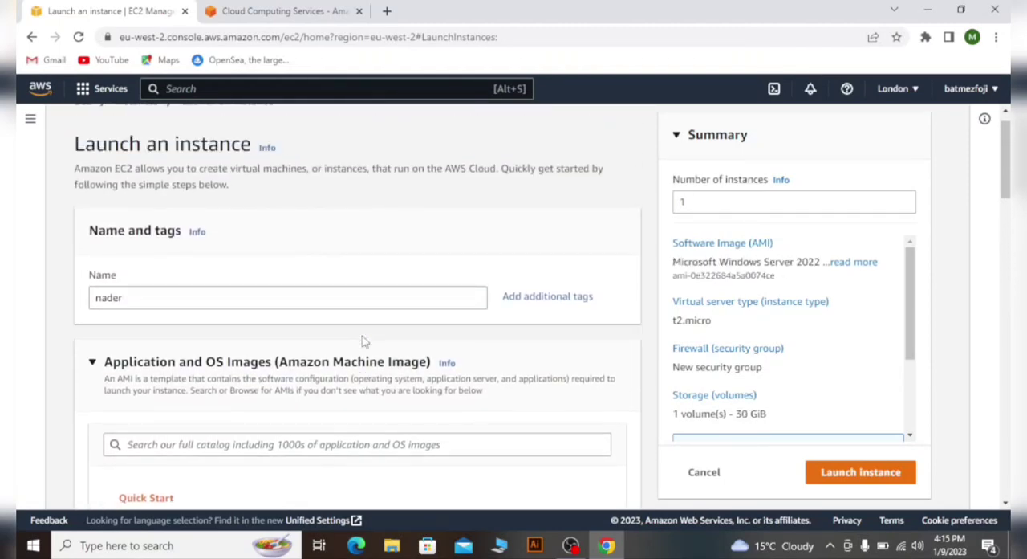
scroll(366, 337, "down", 5)
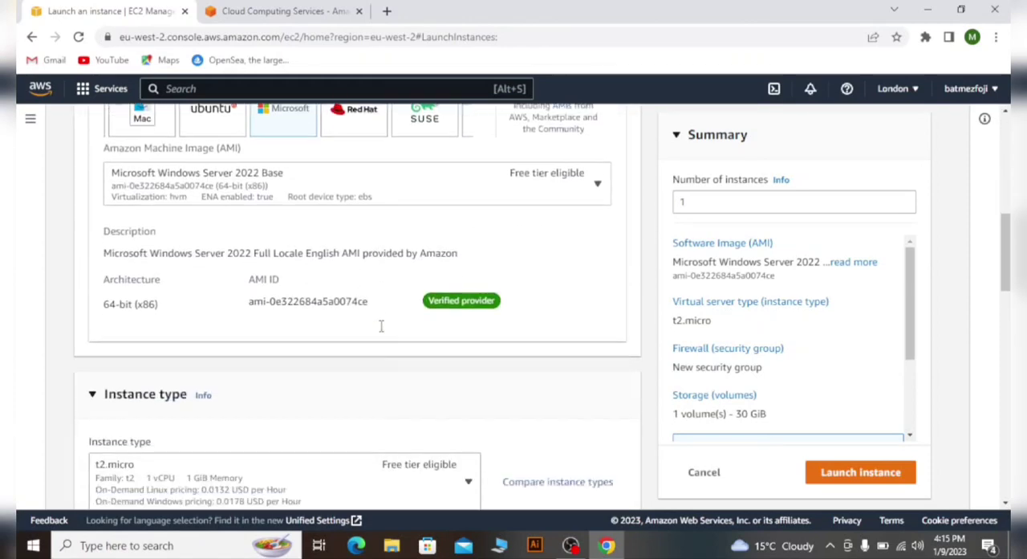
scroll(372, 337, "down", 1)
scroll(372, 338, "up", 1)
scroll(372, 337, "down", 3)
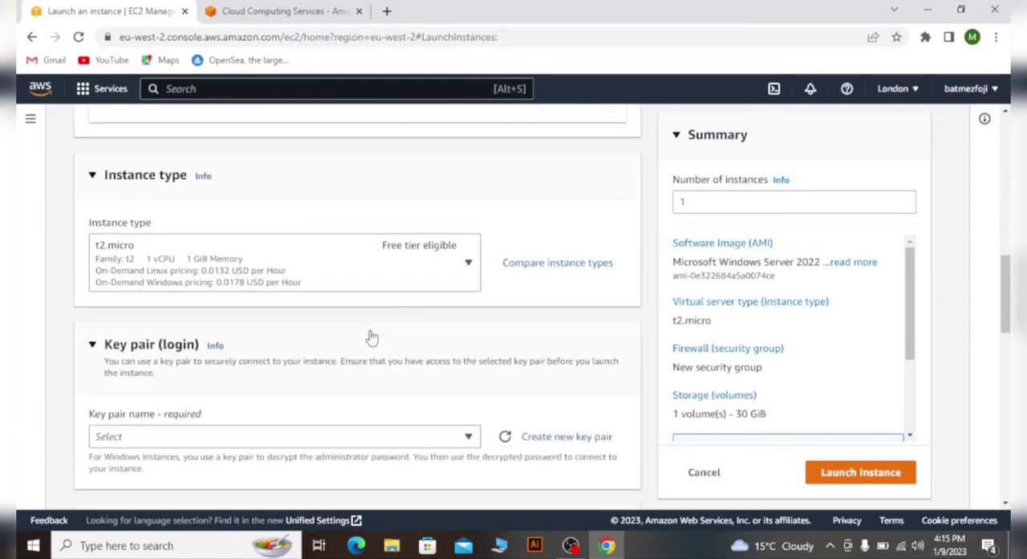
left_click(455, 273)
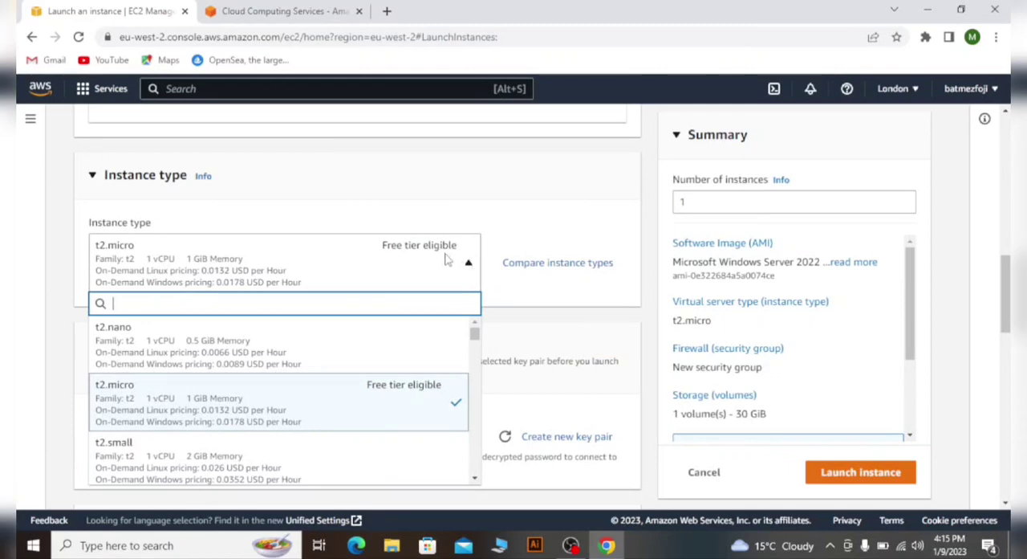
scroll(385, 291, "down", 2)
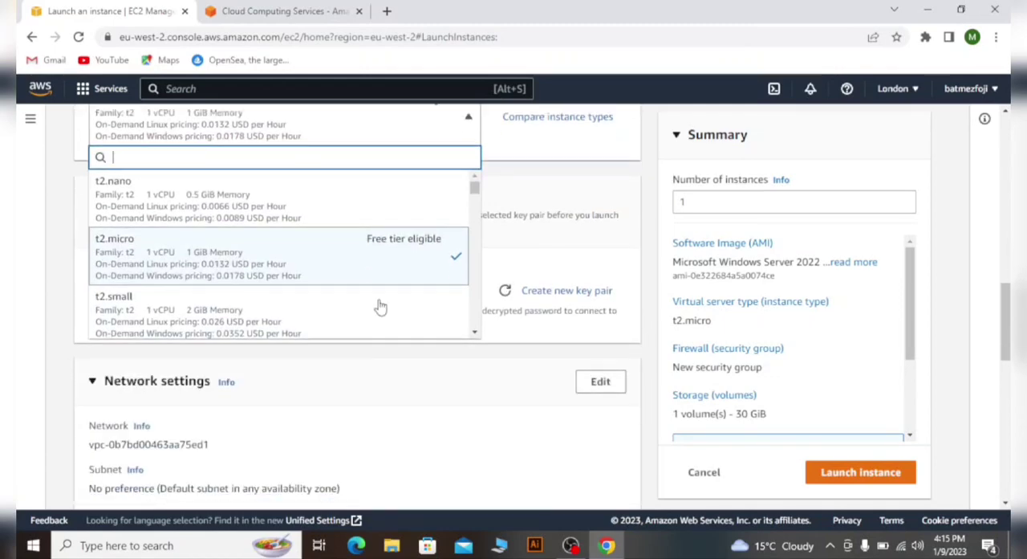
left_click(336, 262)
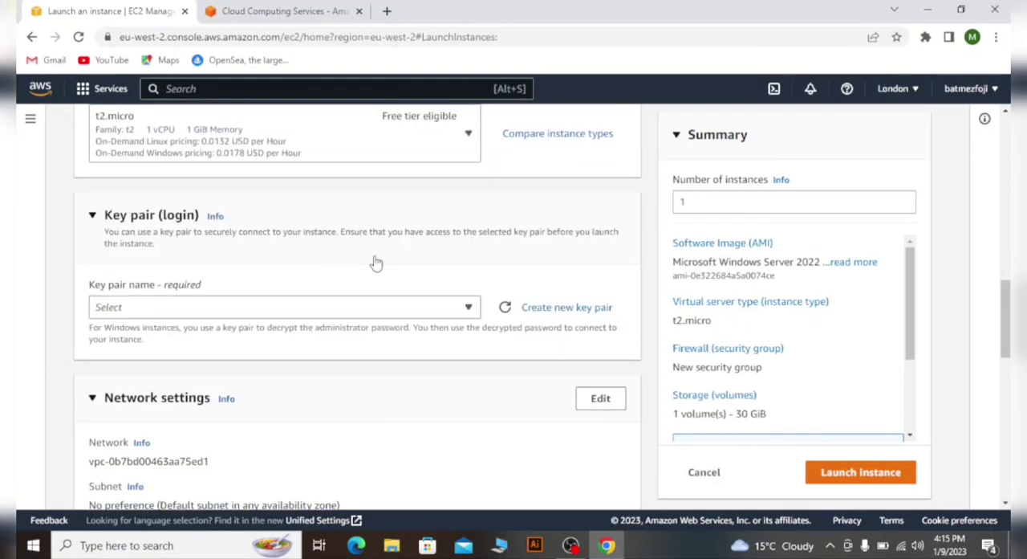
- Review the selected Windows Server image and compare the vCPU, memory and hourly pricing of the available t2 instance types
scroll(374, 262, "up", 2)
scroll(285, 299, "up", 3)
scroll(279, 299, "down", 1)
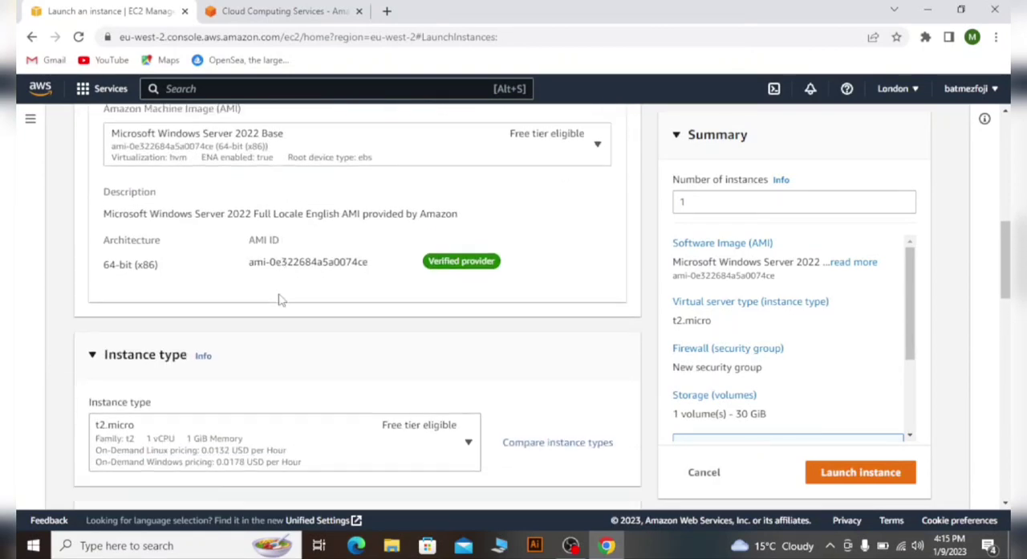
scroll(349, 246, "up", 1)
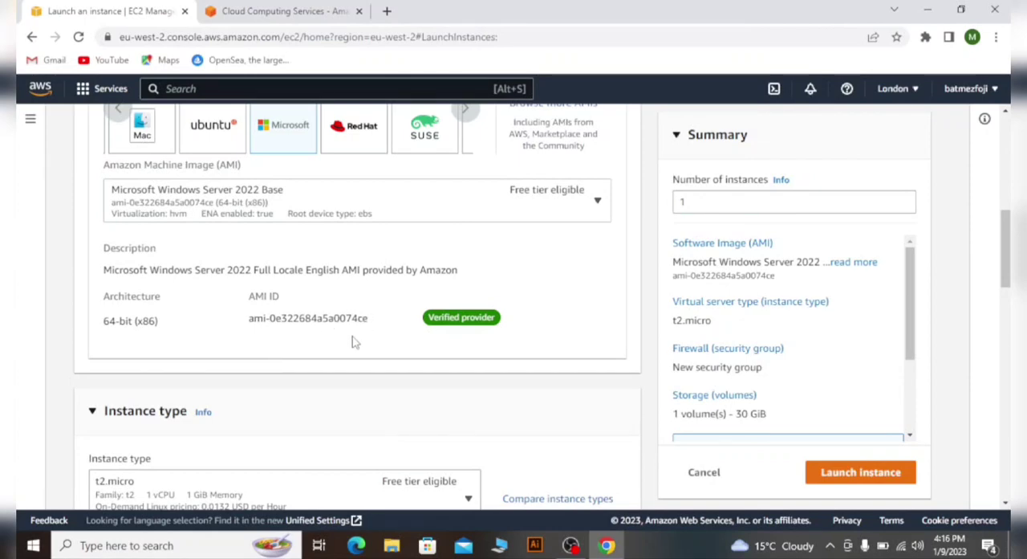
scroll(361, 321, "down", 3)
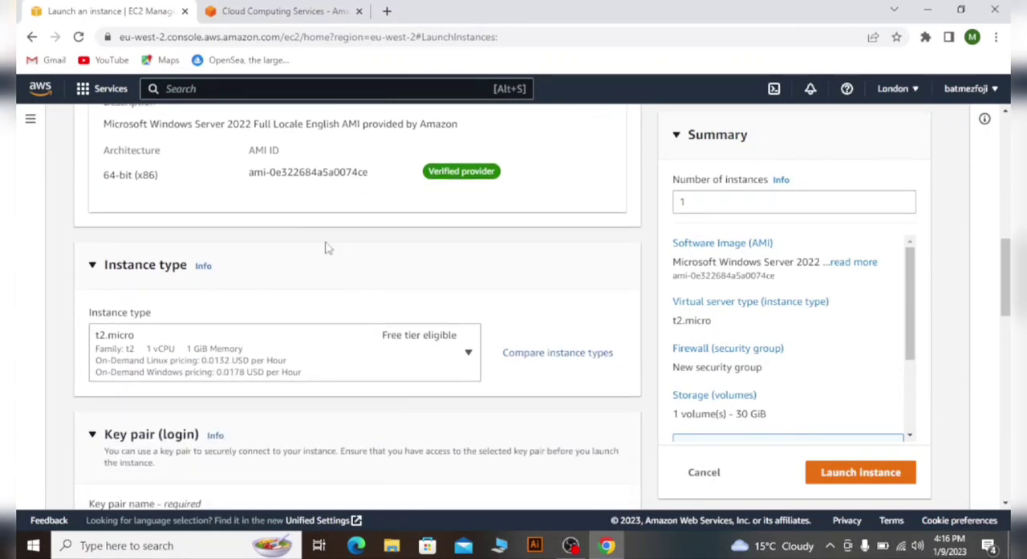
scroll(349, 272, "down", 5)
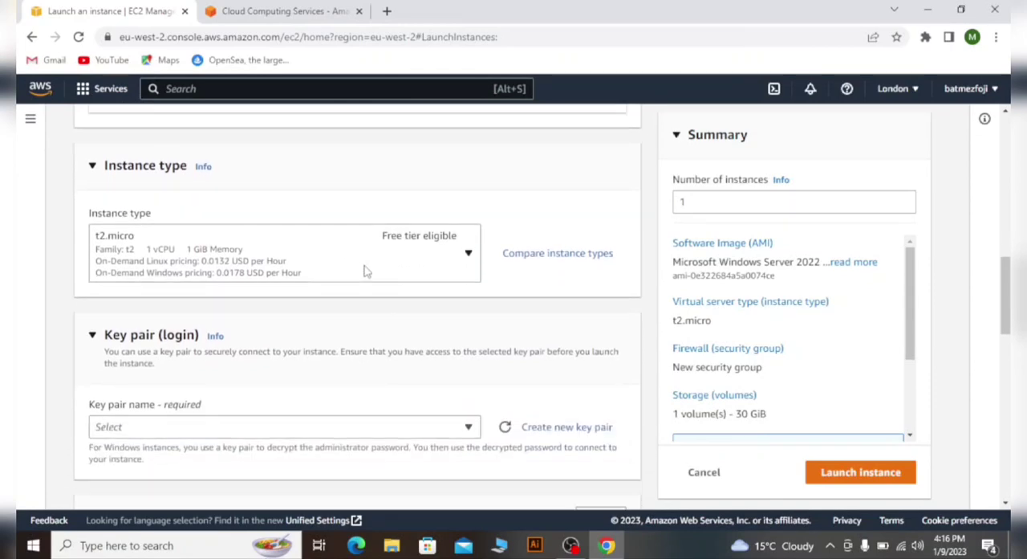
scroll(369, 249, "up", 1)
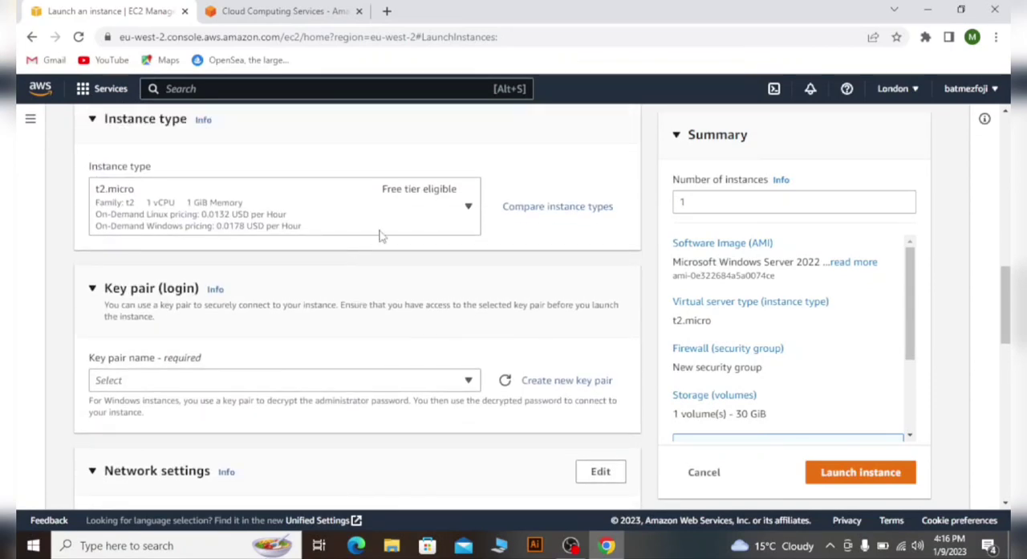
left_click(438, 210)
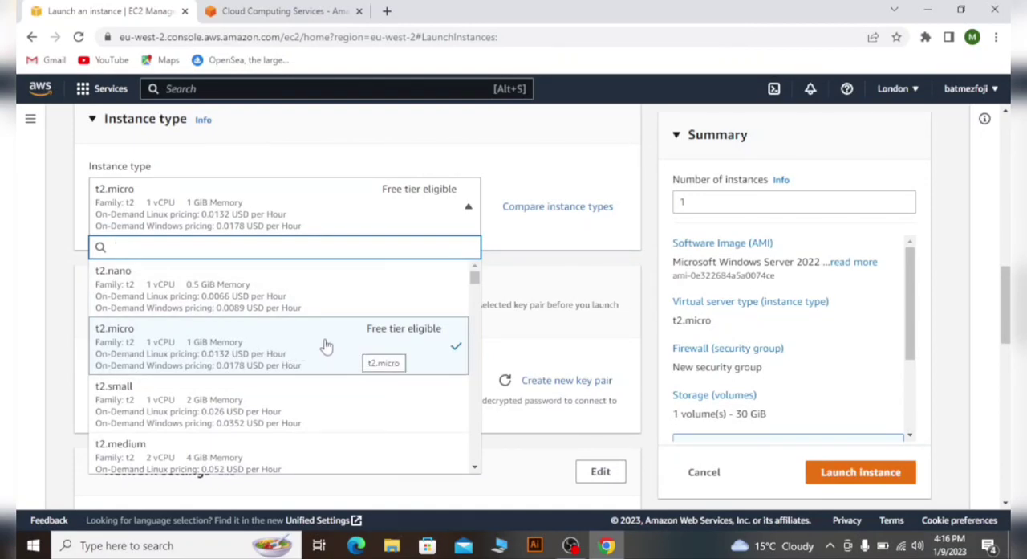
scroll(326, 345, "down", 1)
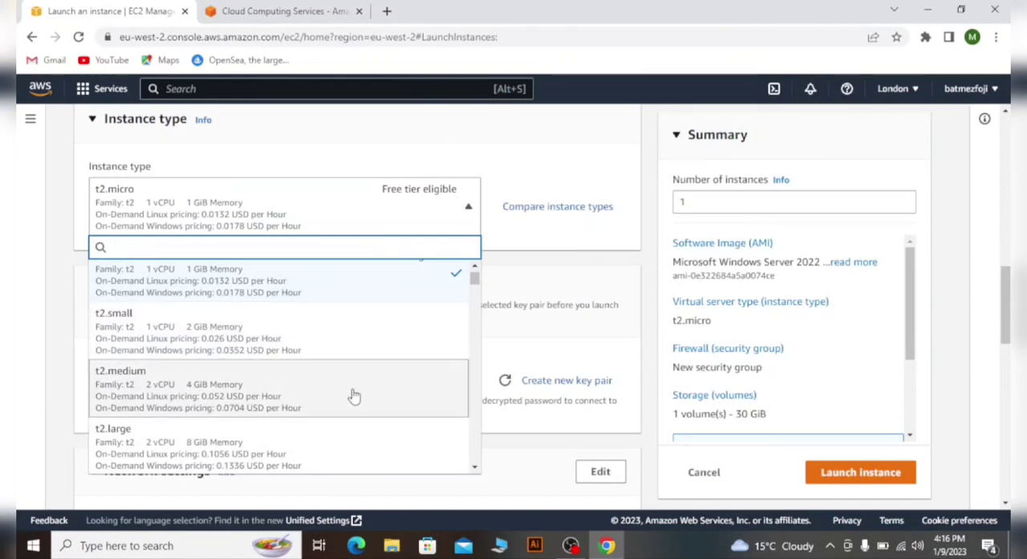
scroll(353, 337, "up", 2)
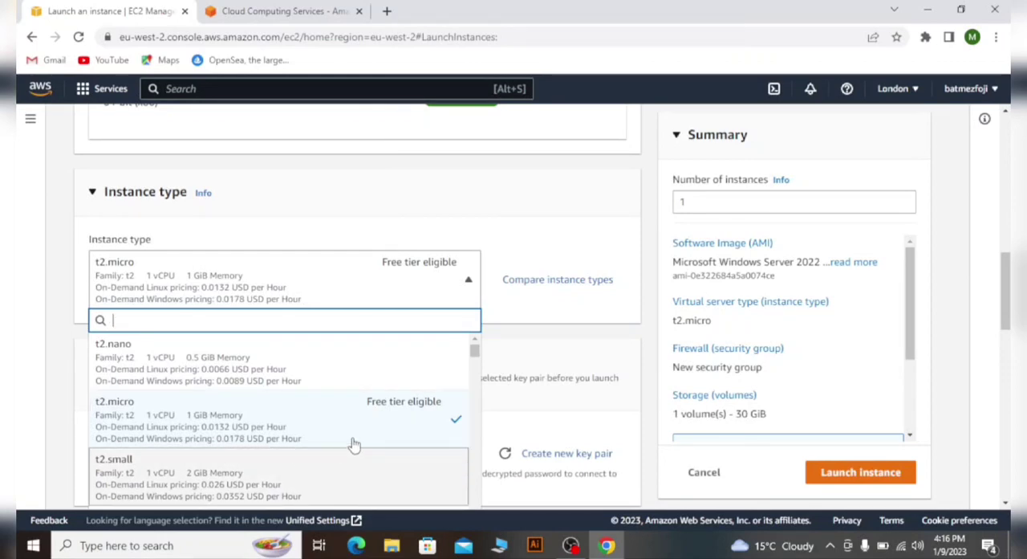
scroll(377, 401, "down", 2)
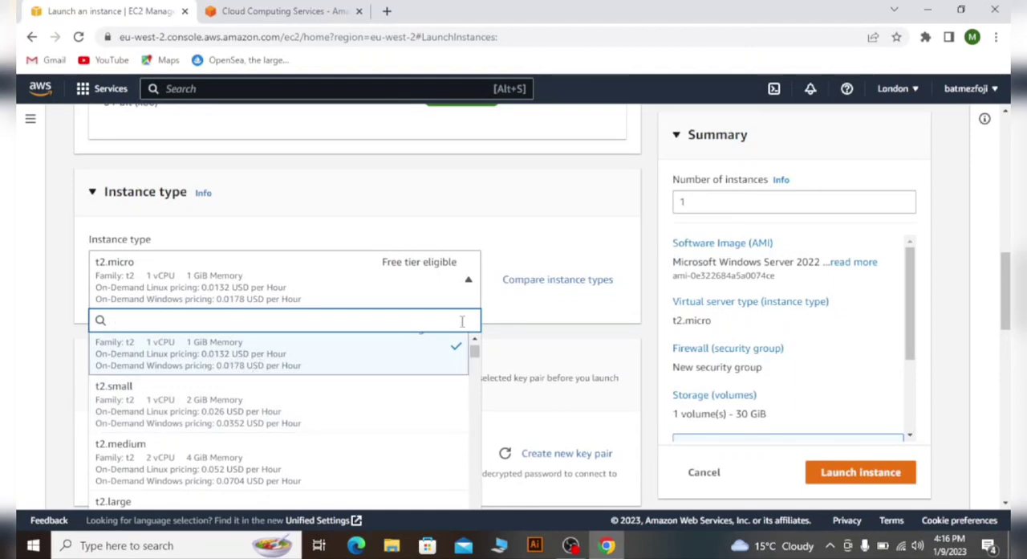
left_click(522, 228)
- Create a new login key pair named with the same first name as the instance, using the .pem private key format
scroll(504, 267, "down", 2)
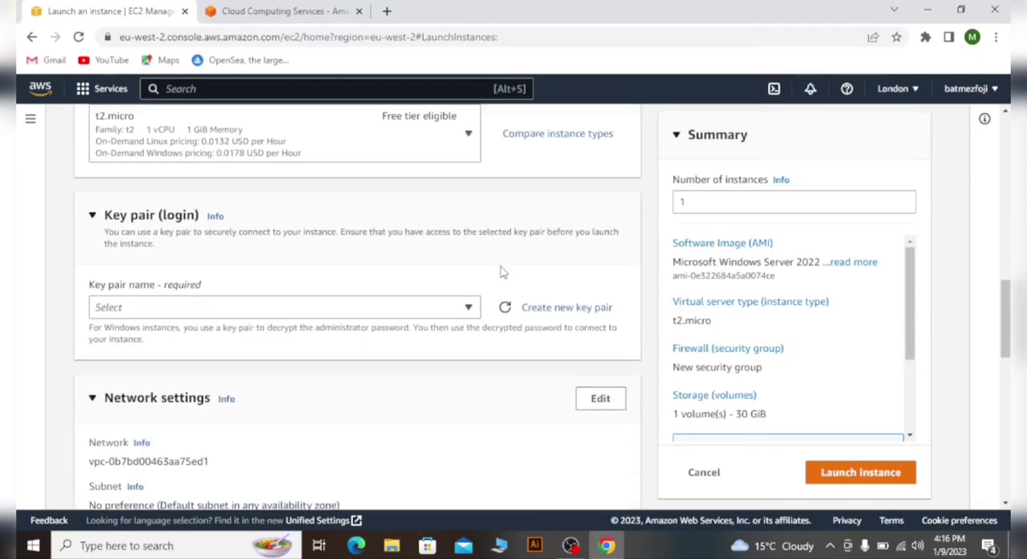
scroll(488, 248, "down", 2)
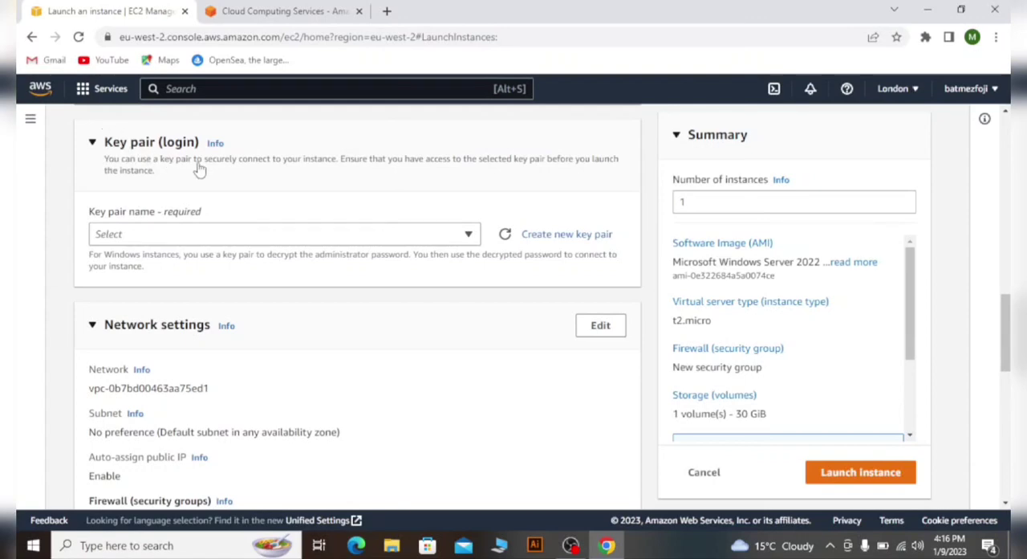
left_click(549, 237)
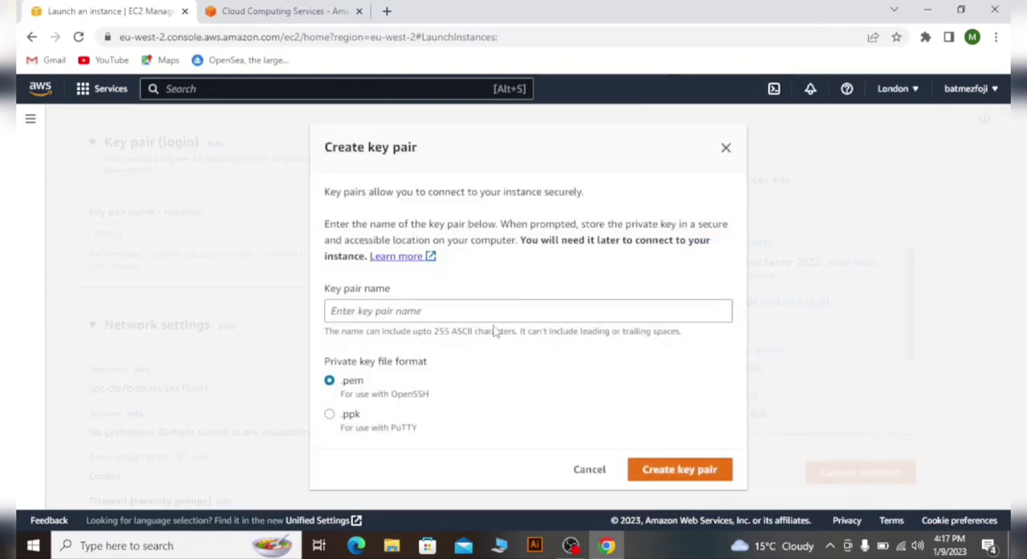
left_click(472, 312)
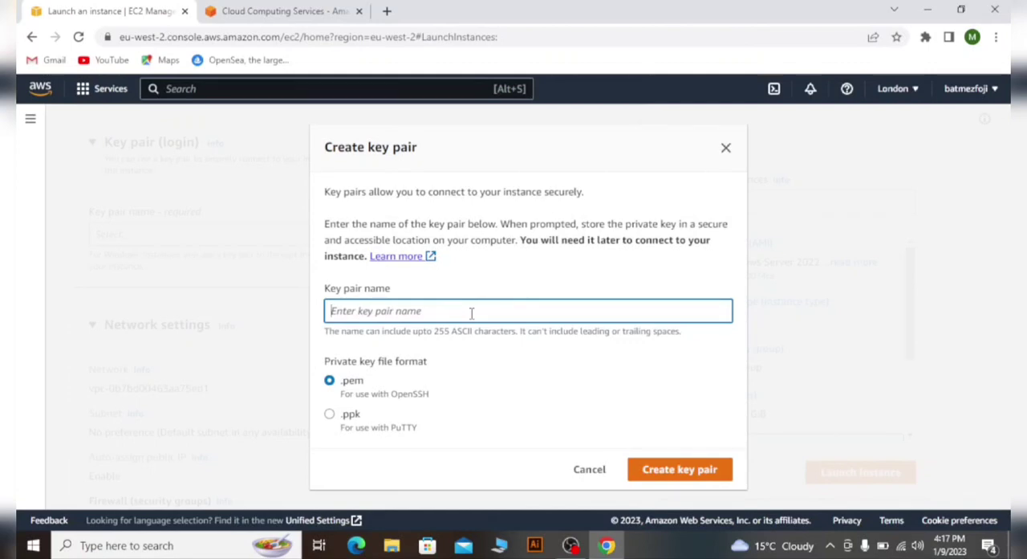
type("nader")
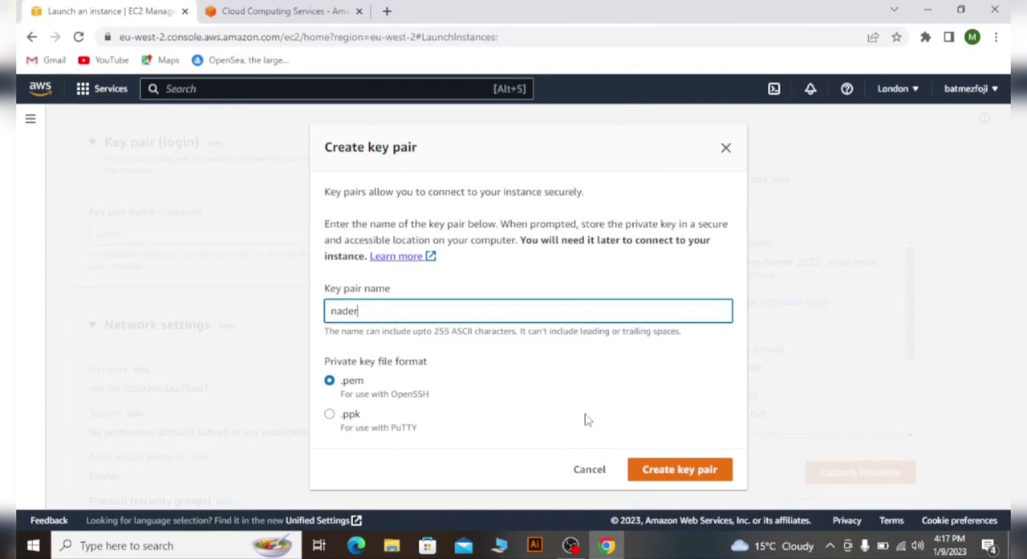
left_click(674, 474)
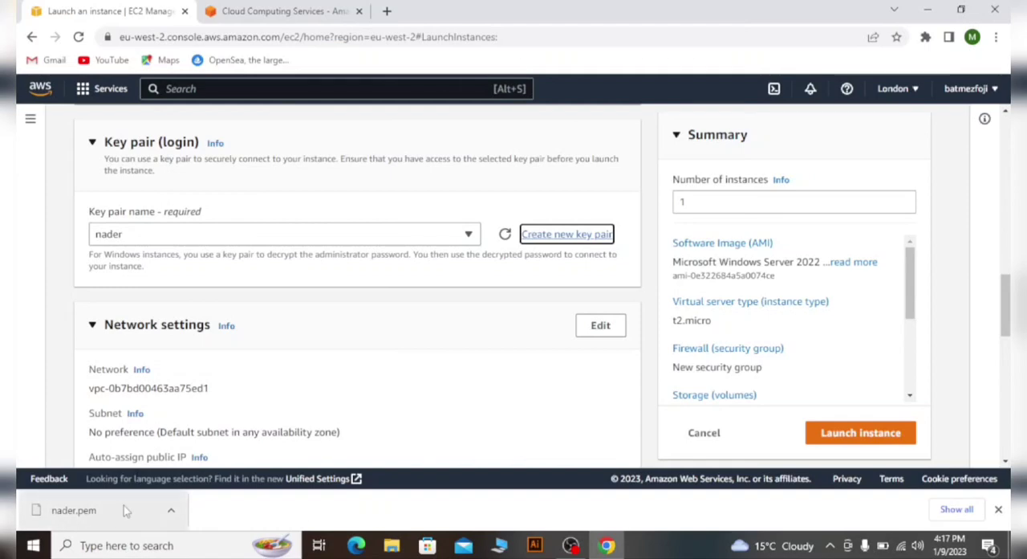
- Examine the network settings, the firewall rules of the new security group and the storage configuration
scroll(430, 297, "down", 1)
scroll(432, 297, "down", 3)
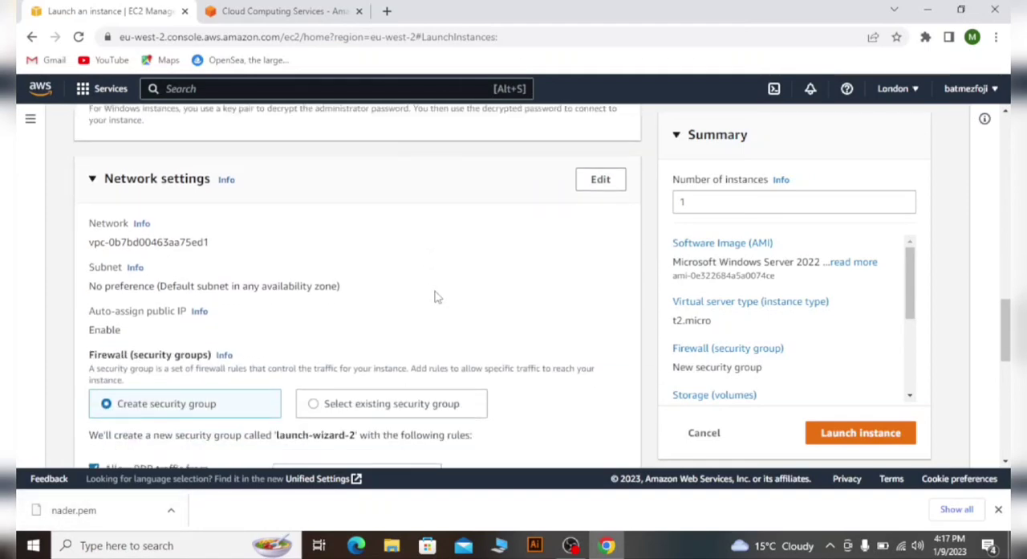
scroll(394, 281, "down", 5)
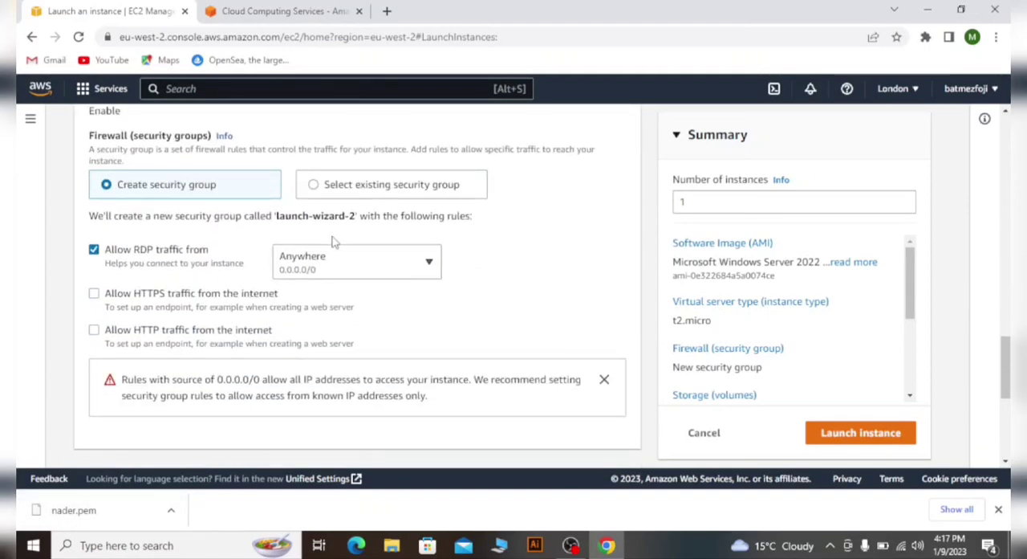
scroll(334, 241, "up", 3)
scroll(507, 251, "down", 3)
scroll(578, 291, "up", 3)
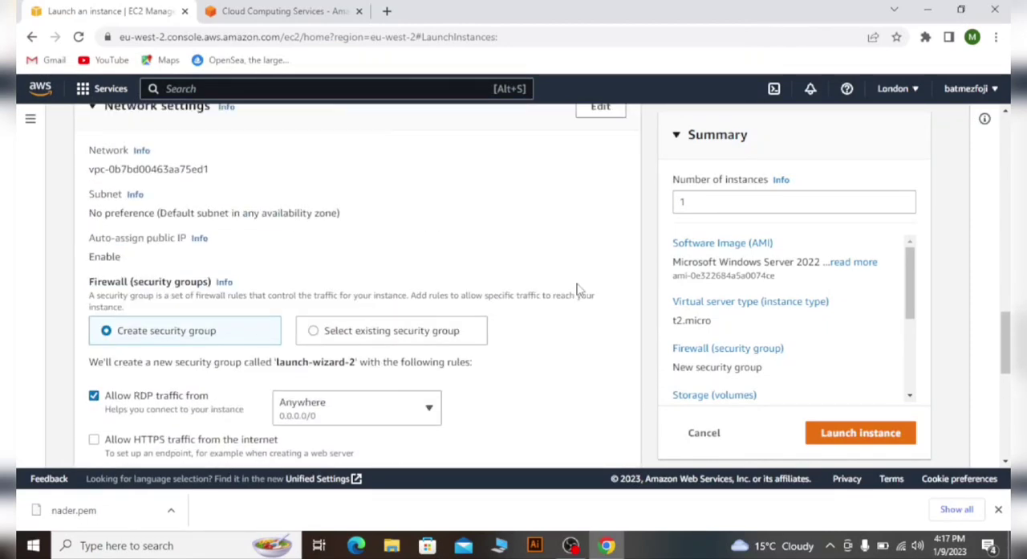
scroll(578, 290, "down", 1)
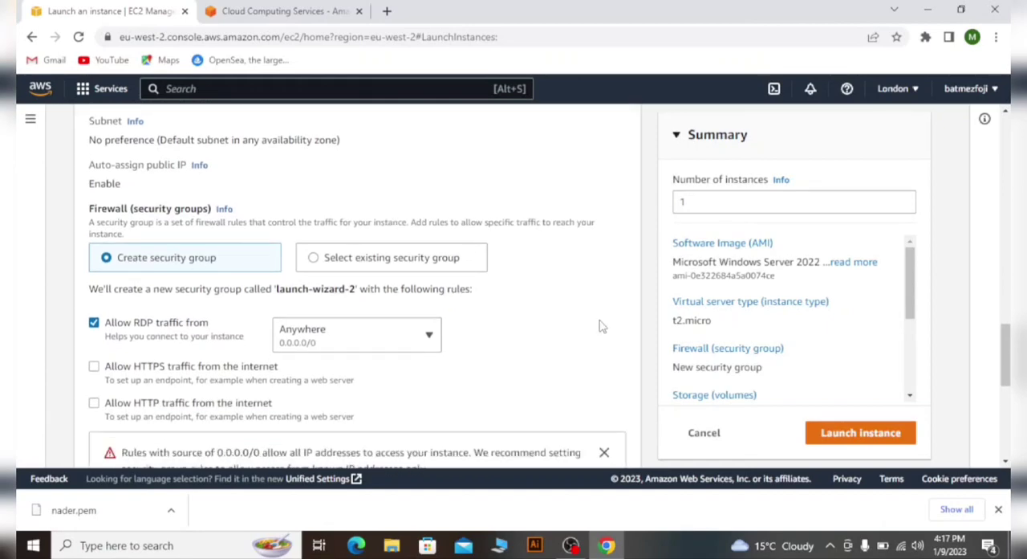
scroll(571, 281, "down", 1)
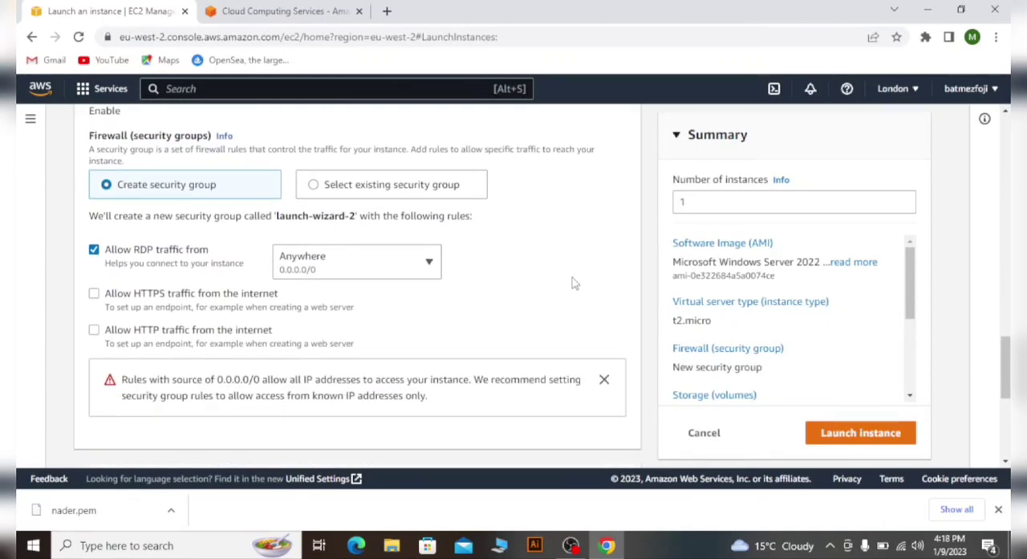
scroll(559, 246, "down", 3)
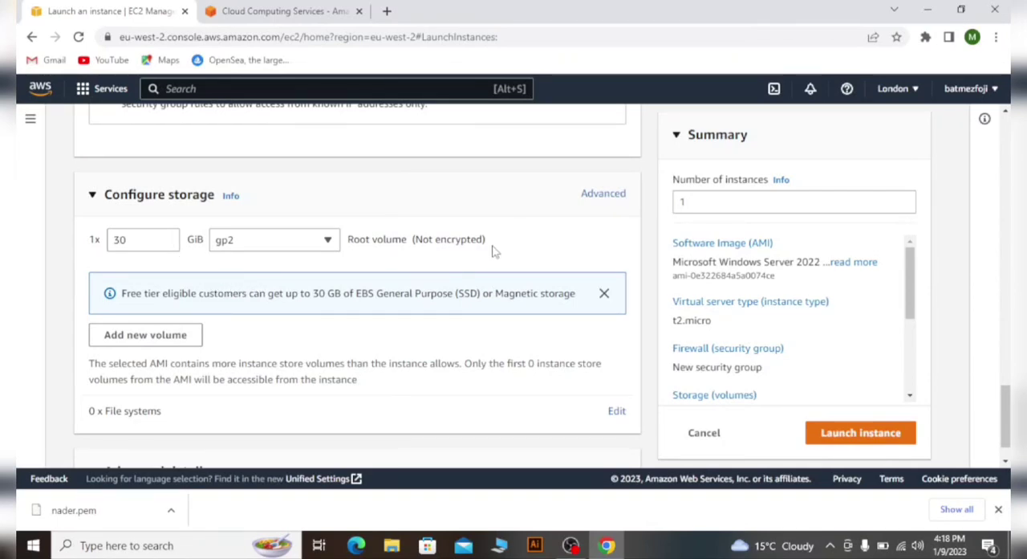
scroll(492, 248, "down", 1)
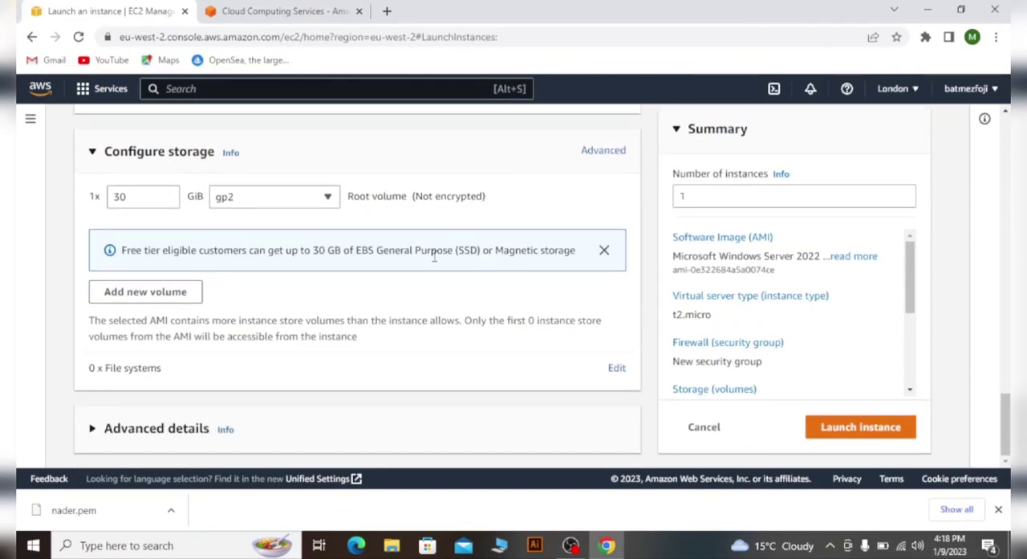
scroll(466, 300, "up", 3)
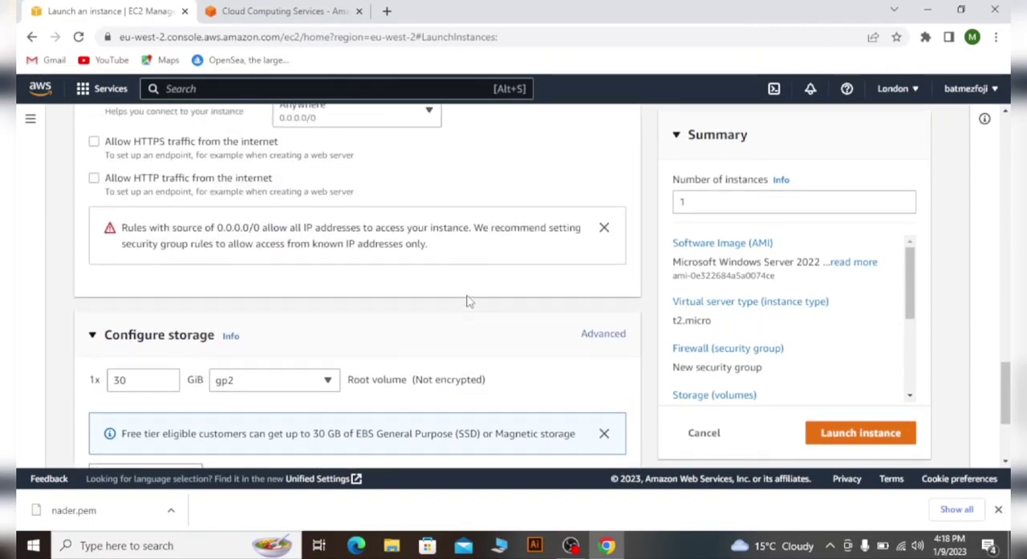
scroll(465, 300, "down", 3)
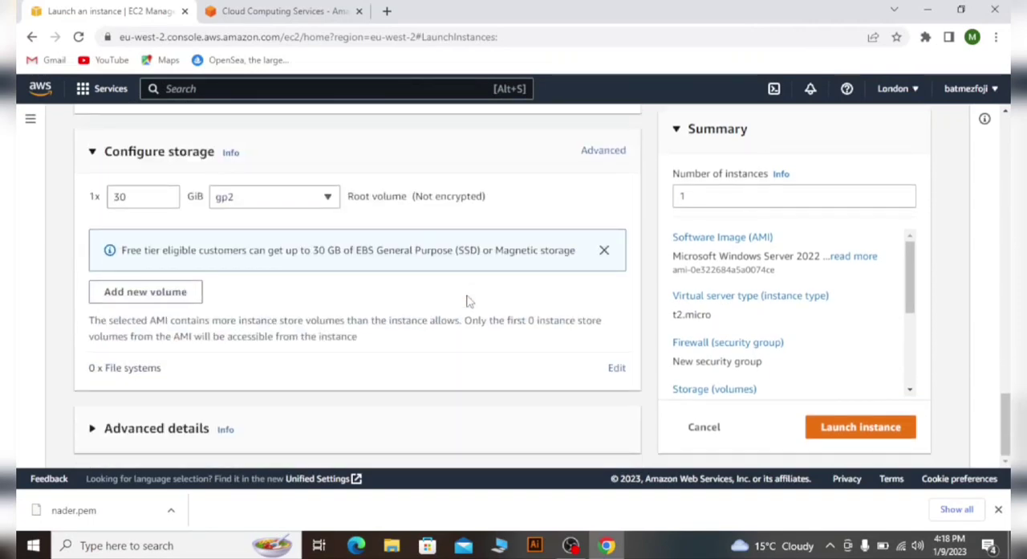
- Expand the advanced details, look over the purchasing, domain join, IAM profile and hostname options, and collapse them again
left_click(134, 431)
scroll(374, 369, "down", 4)
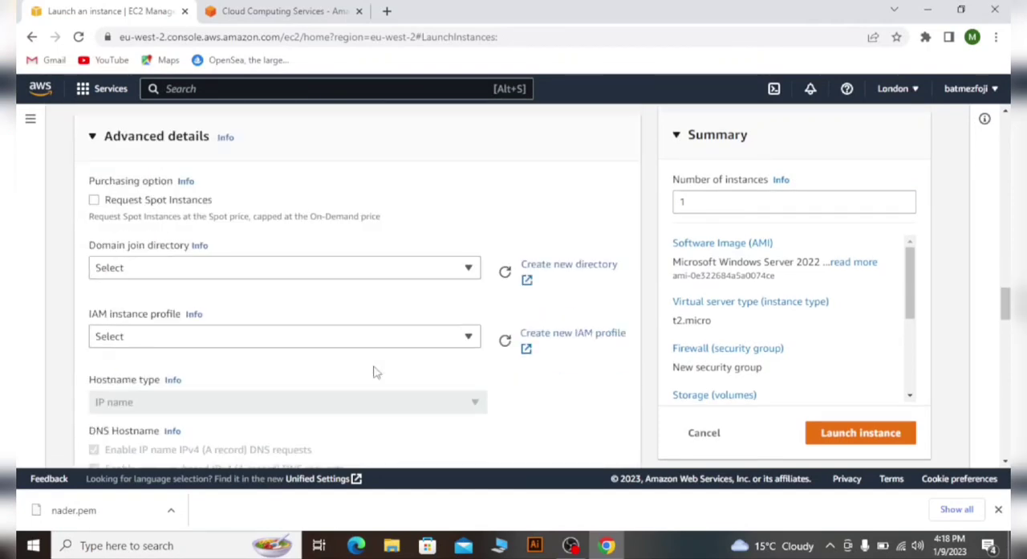
scroll(374, 371, "down", 4)
scroll(374, 371, "up", 9)
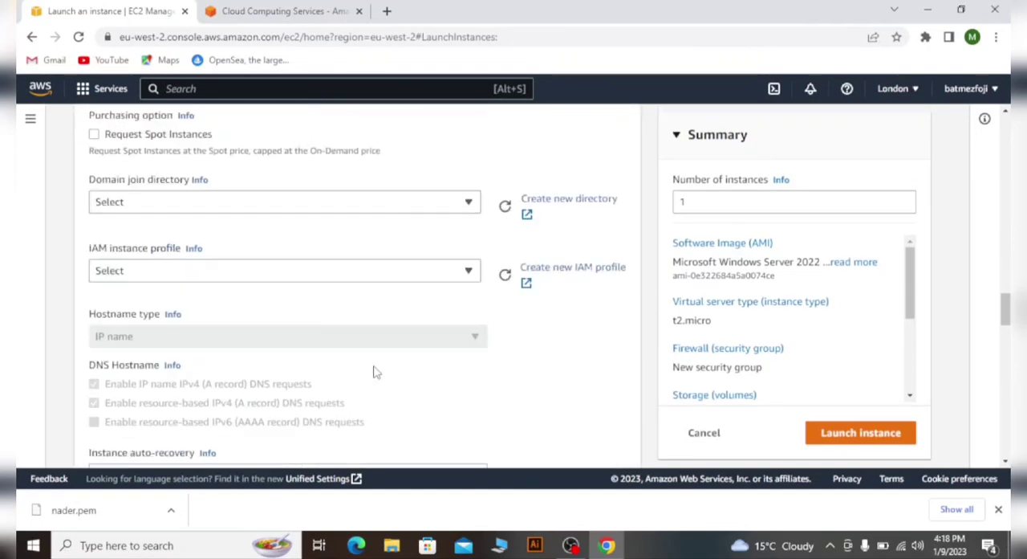
scroll(240, 397, "down", 3)
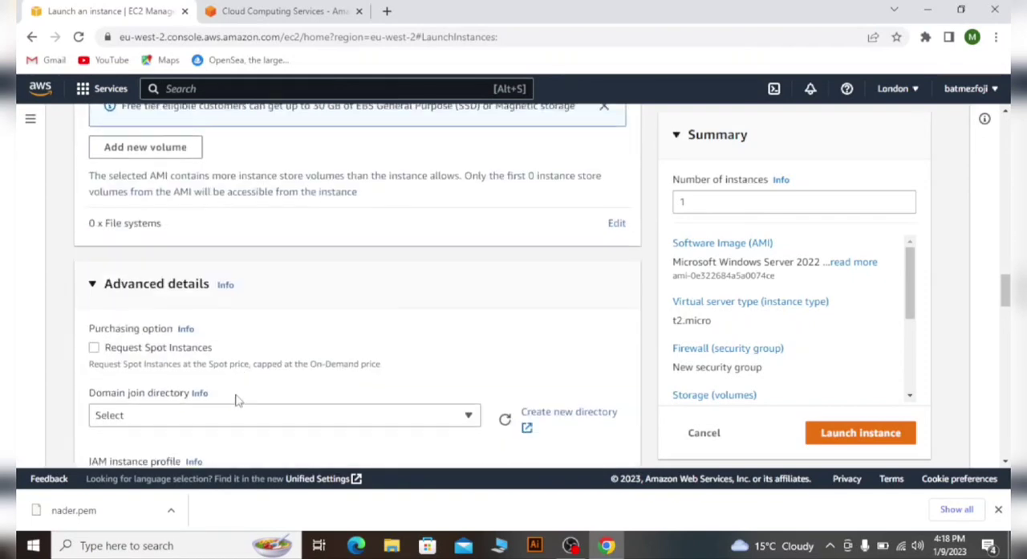
left_click(156, 283)
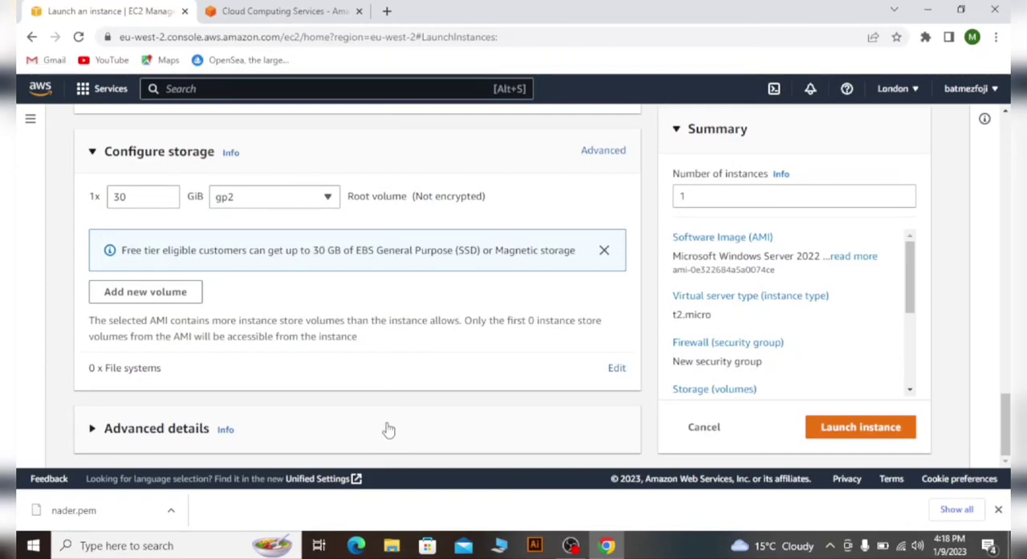
- Recheck the instance's name, Windows image, instance type, key pair, network settings and number of instances
scroll(374, 430, "up", 15)
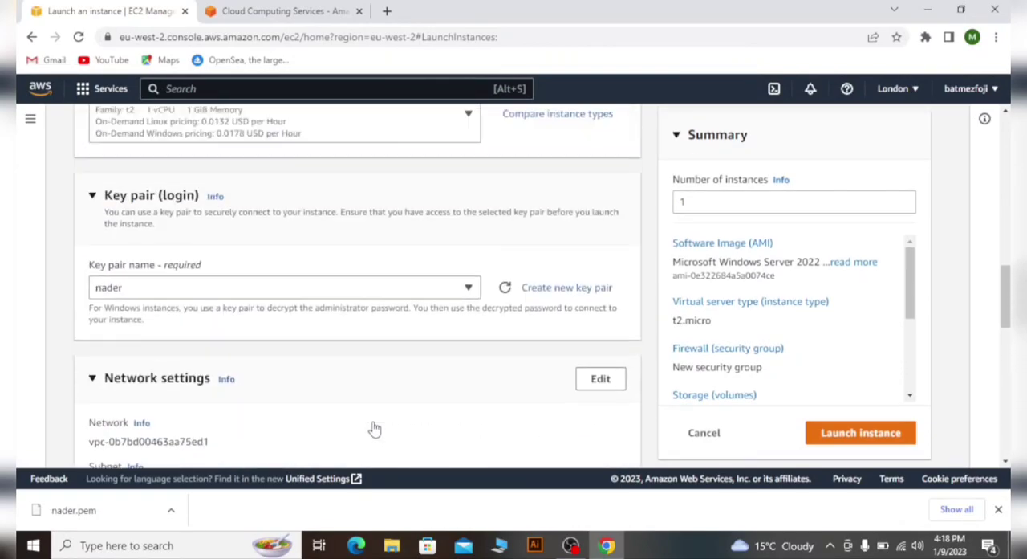
scroll(363, 369, "up", 5)
scroll(436, 287, "up", 5)
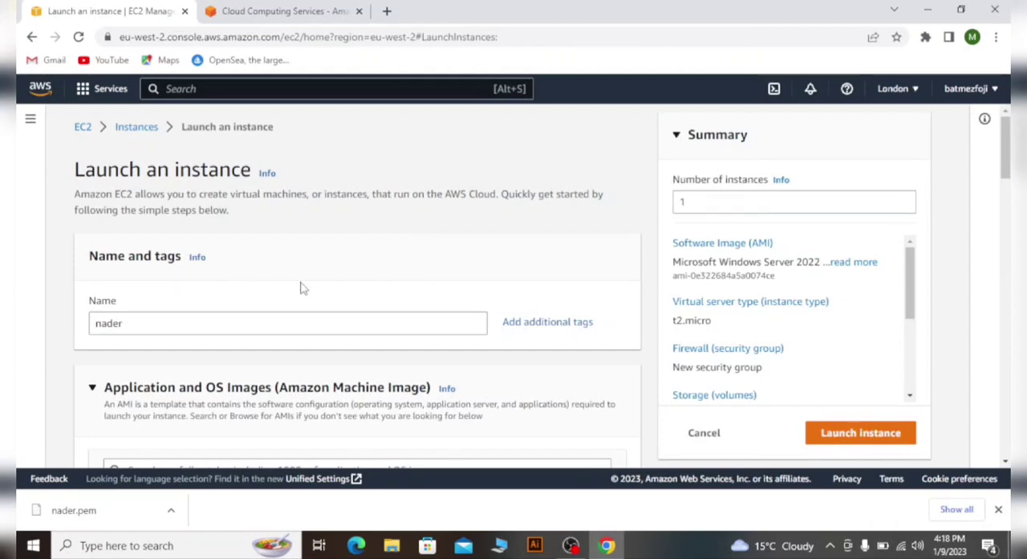
scroll(303, 287, "down", 3)
scroll(335, 300, "down", 3)
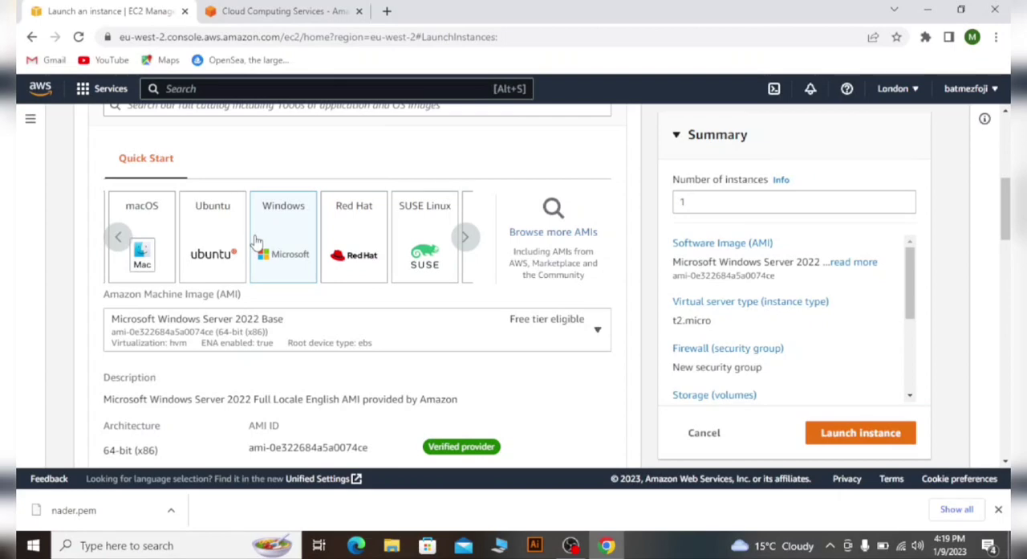
scroll(317, 257, "down", 2)
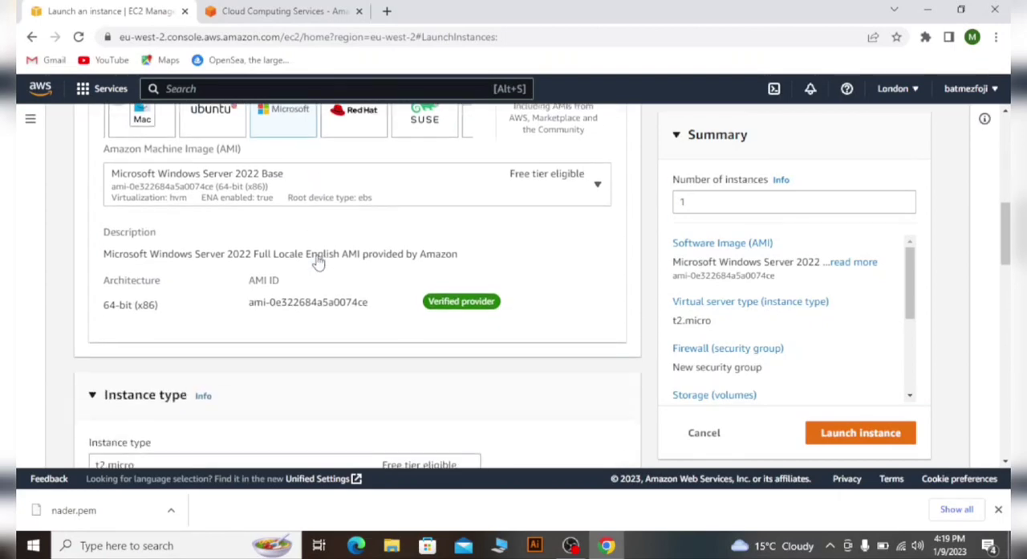
scroll(321, 257, "down", 8)
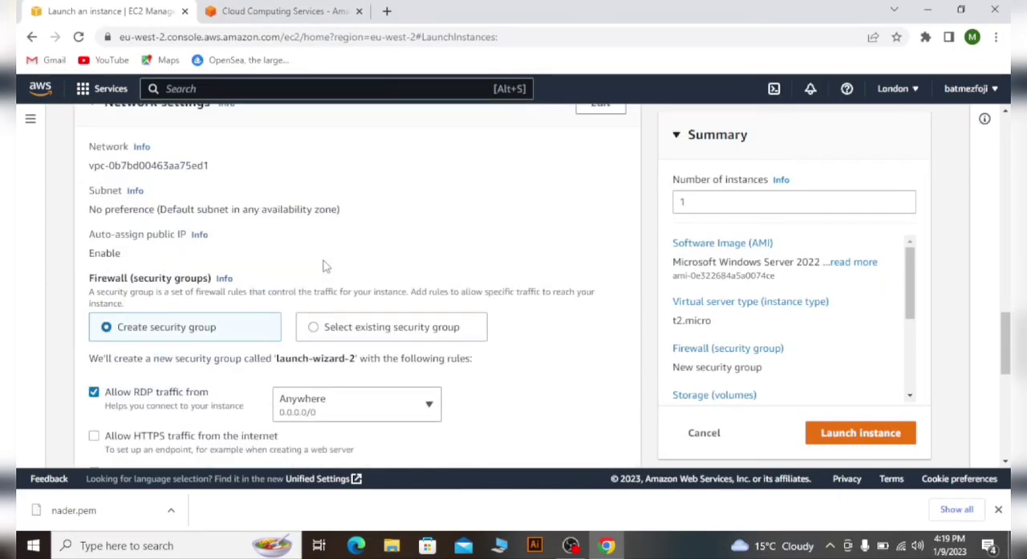
scroll(324, 266, "up", 3)
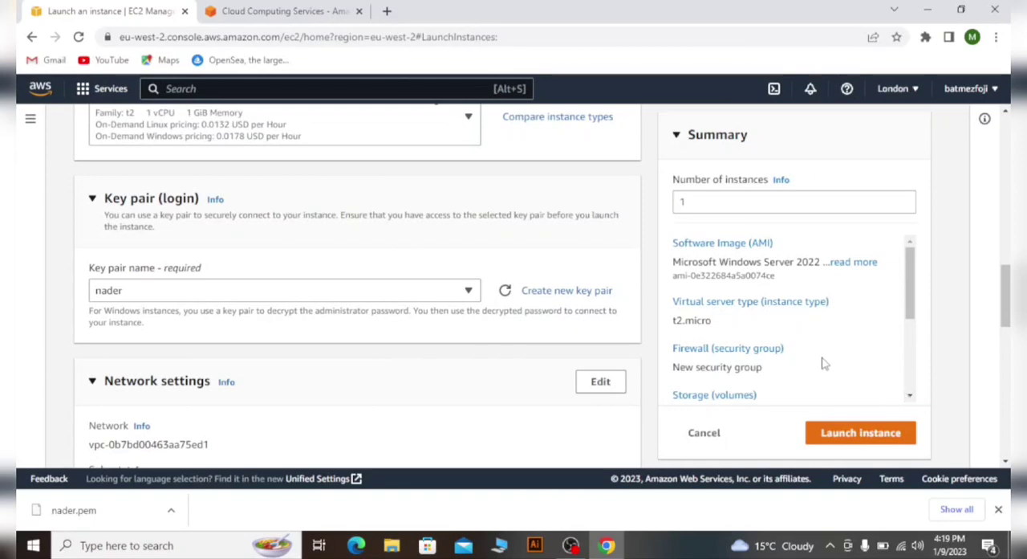
left_click(791, 202)
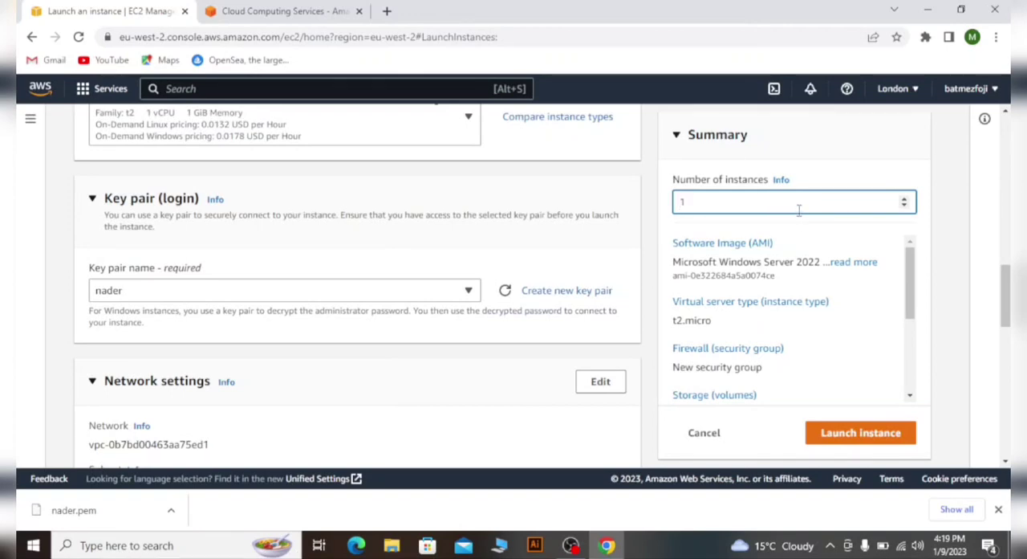
- Launch the configured Windows Server instance
left_click(855, 437)
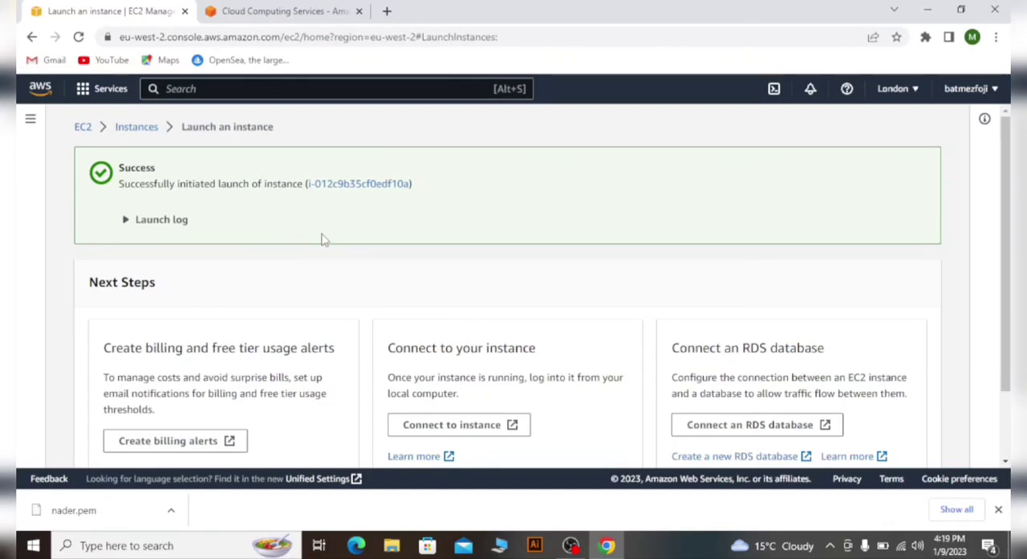
- Open the billing alerts preferences and examine the PDF invoice, free tier usage alert and billing alert options
scroll(324, 238, "down", 1)
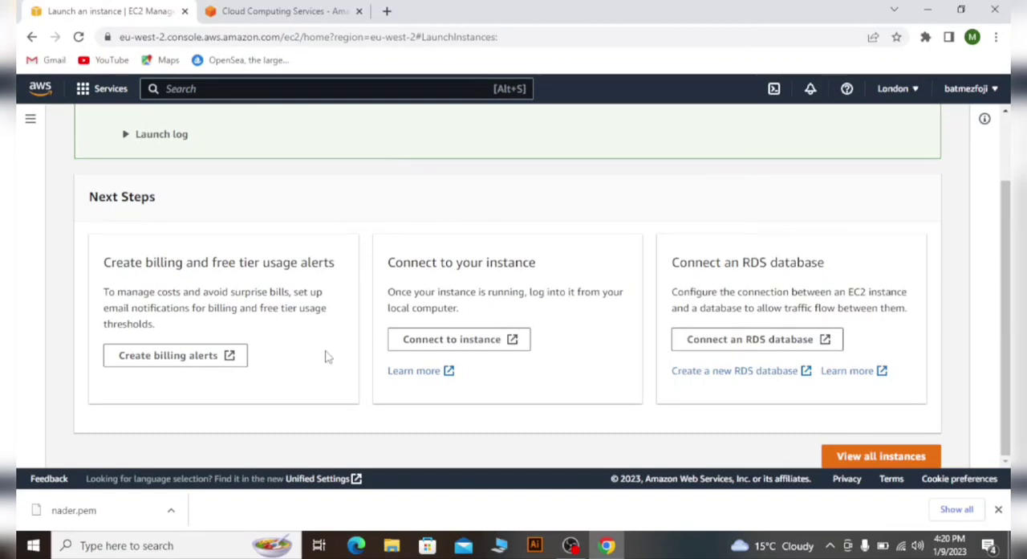
left_click(183, 362)
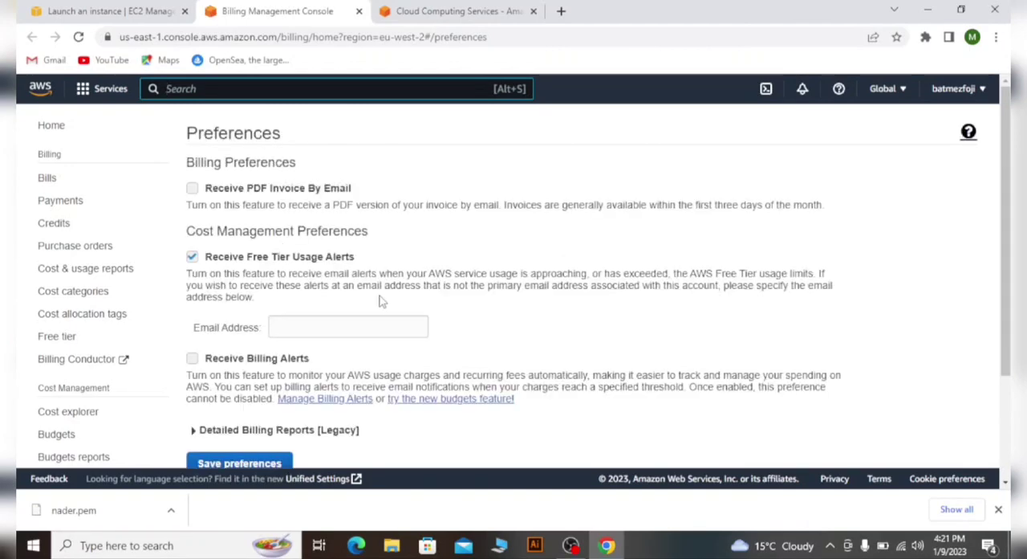
scroll(417, 298, "down", 2)
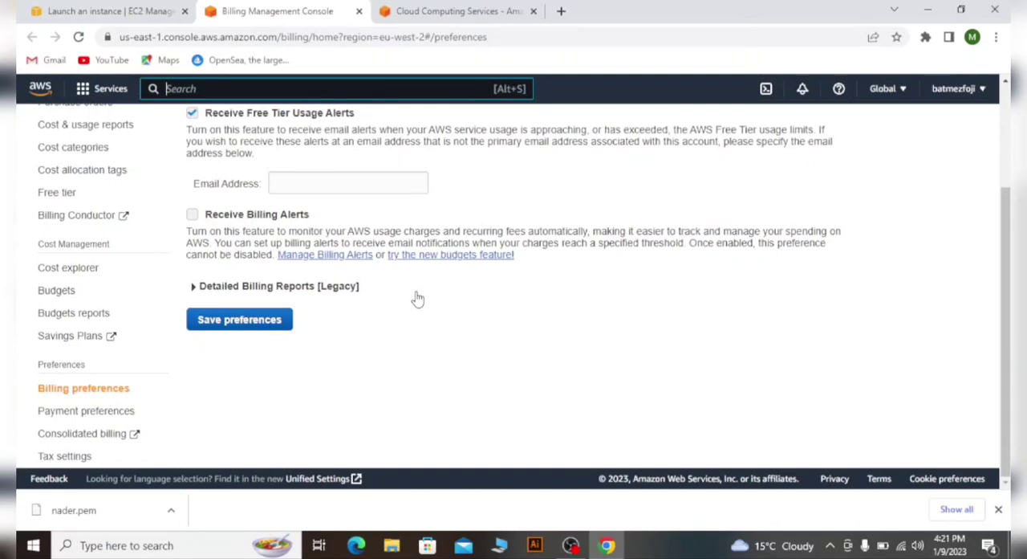
scroll(416, 297, "up", 3)
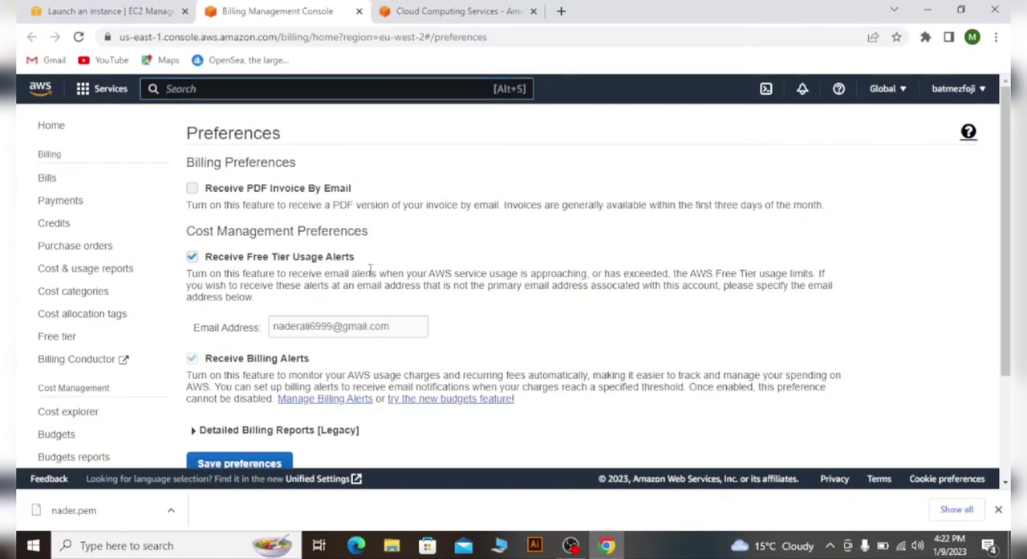
- Go back to the launch page, open the new instance's connection options and download the remote desktop file for the RDP client
left_click(140, 12)
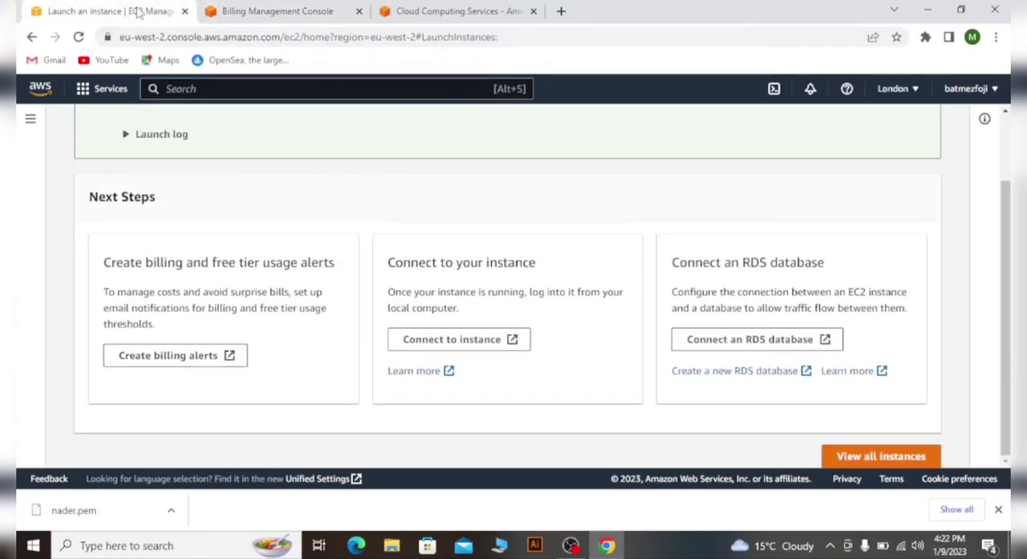
left_click(465, 348)
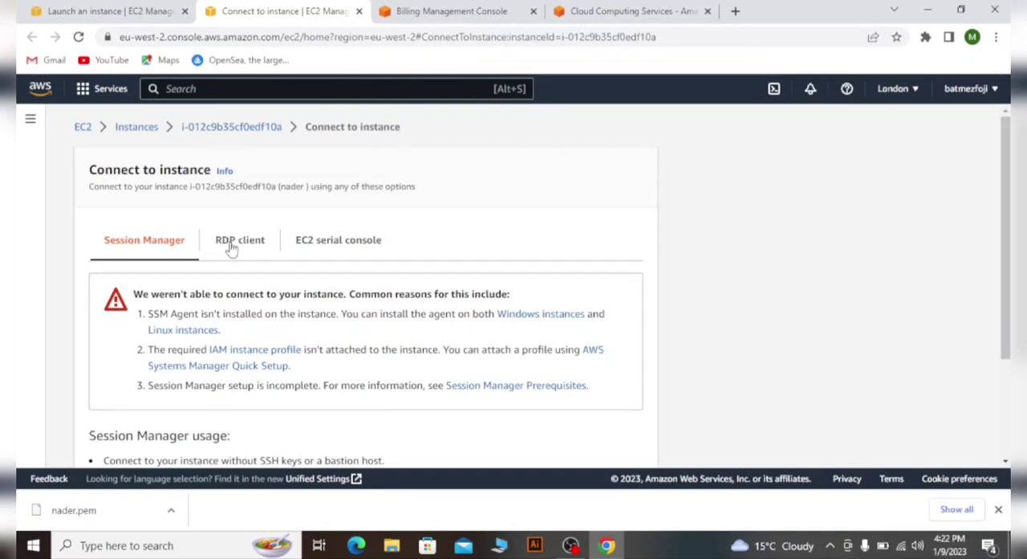
scroll(232, 249, "down", 1)
left_click(241, 172)
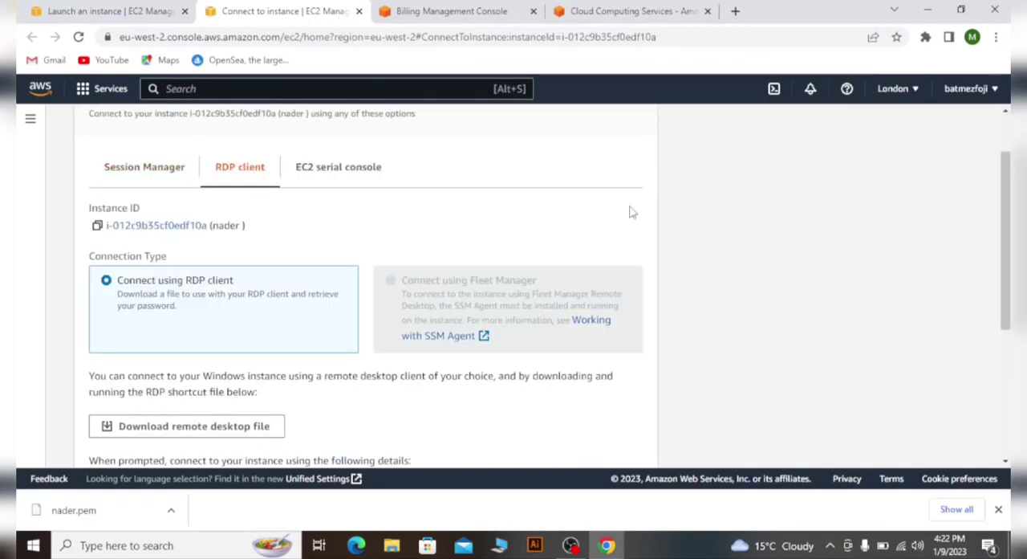
scroll(329, 200, "down", 2)
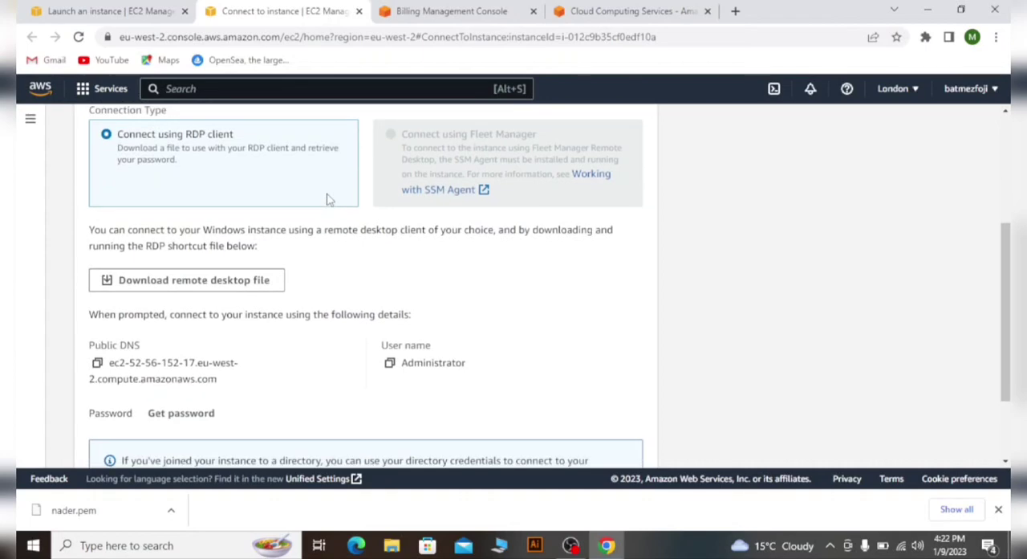
left_click(183, 289)
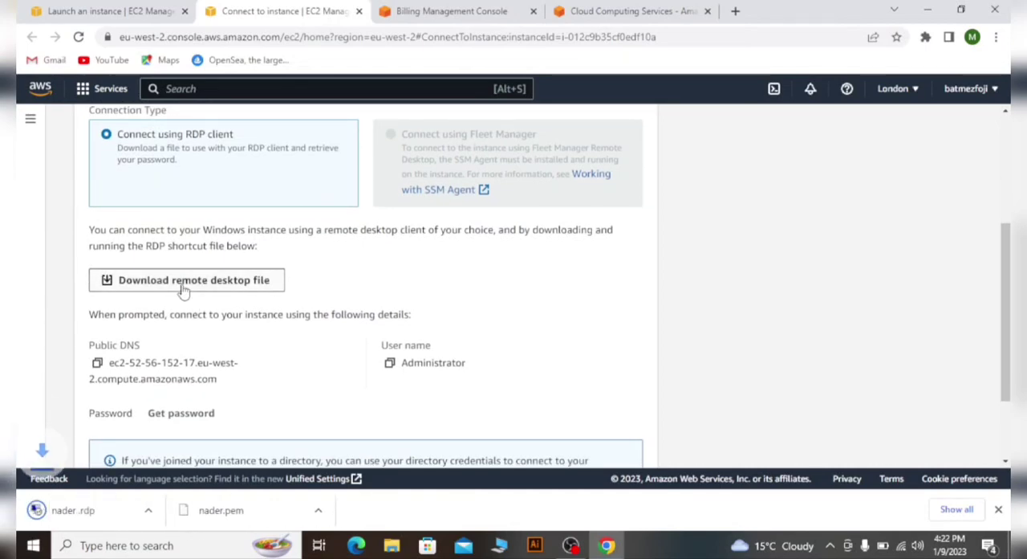
- Request the instance's Windows password and upload the .pem private key file from the Downloads folder
scroll(426, 263, "down", 2)
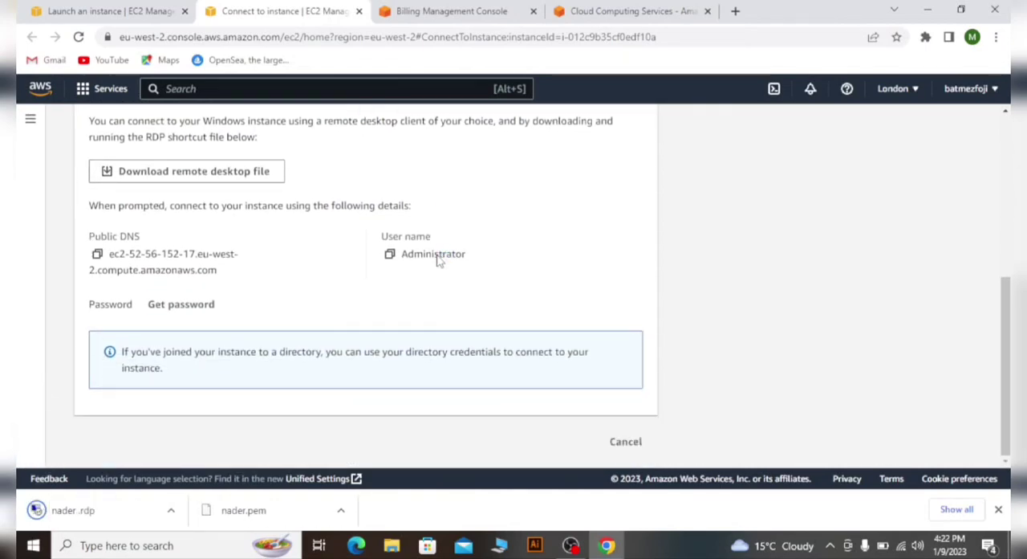
left_click(191, 312)
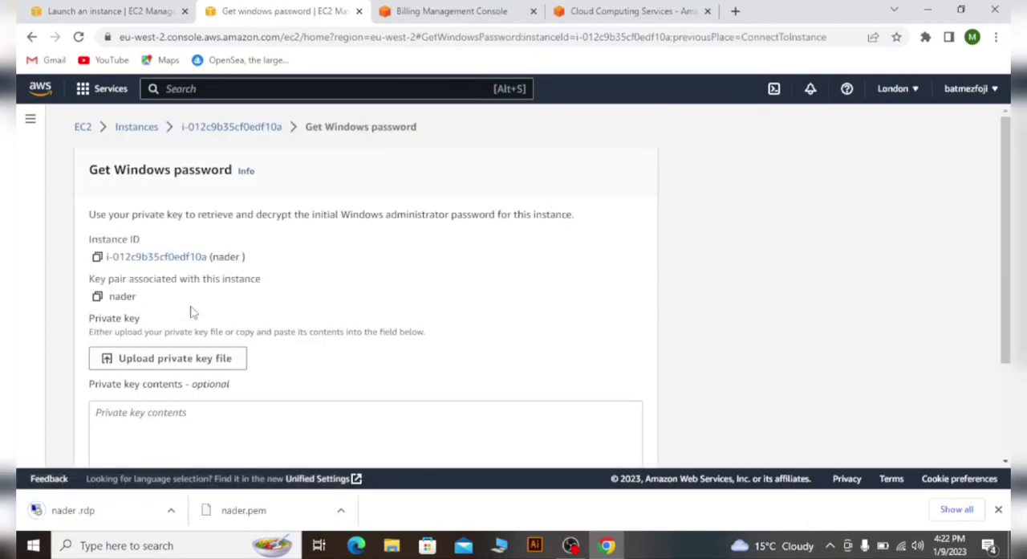
scroll(329, 286, "down", 1)
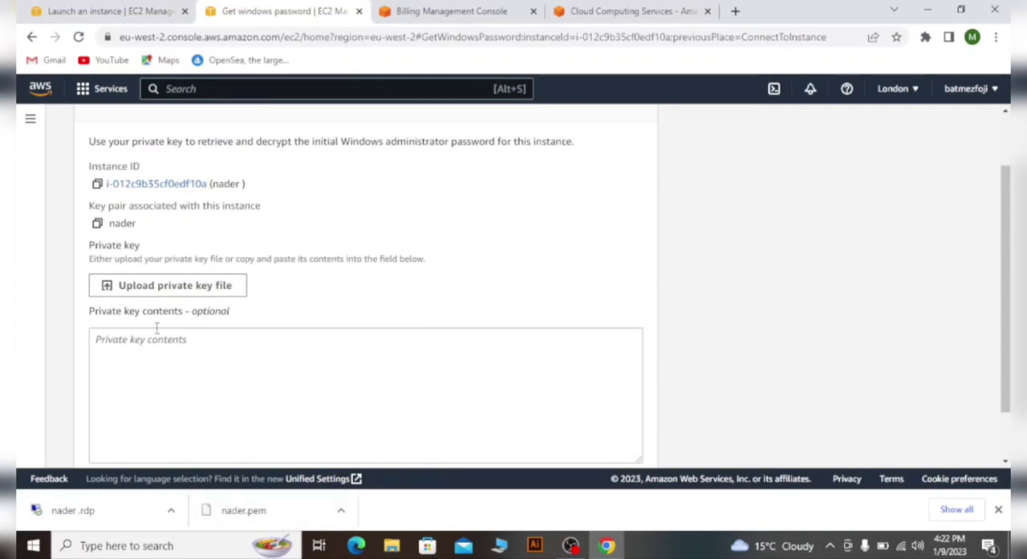
left_click(203, 287)
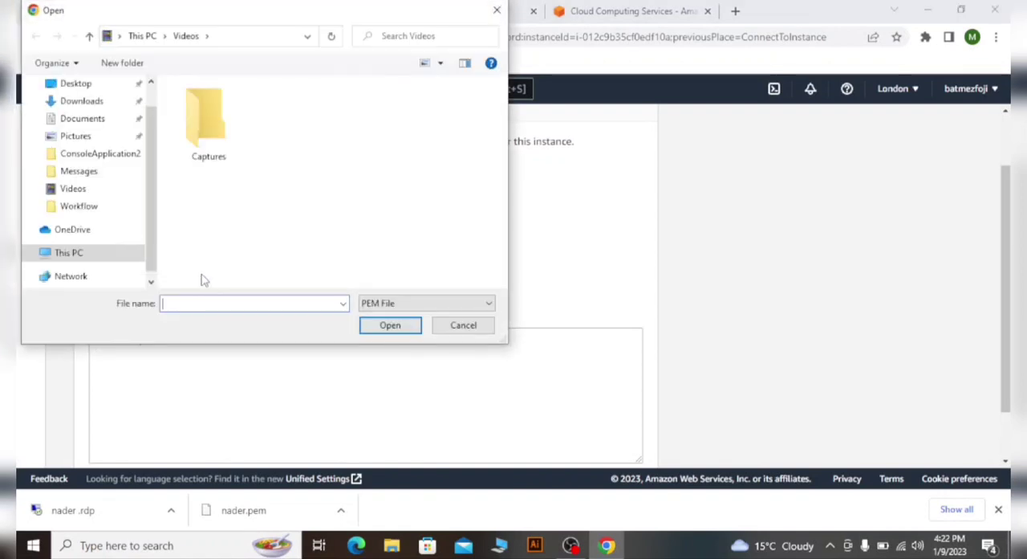
scroll(93, 153, "up", 1)
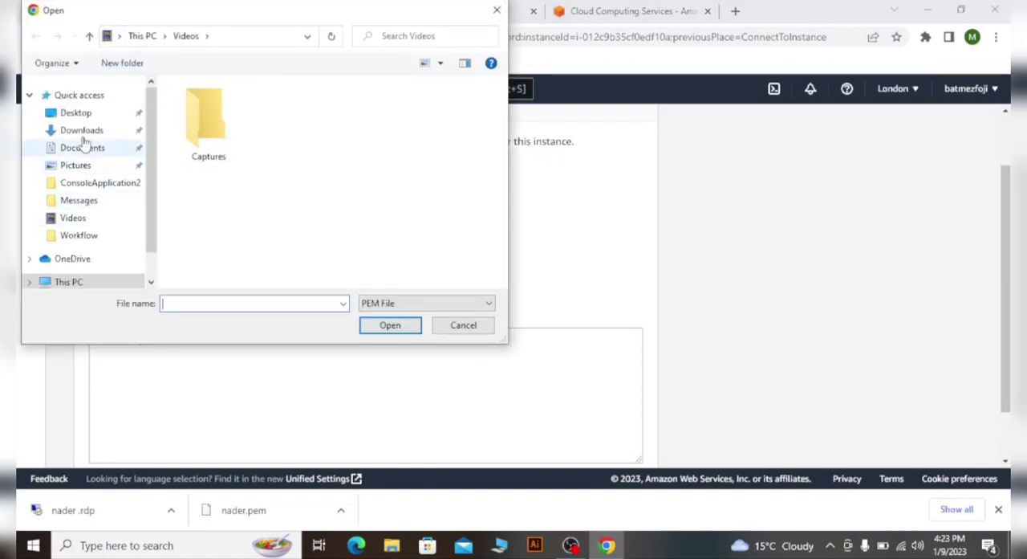
left_click(87, 133)
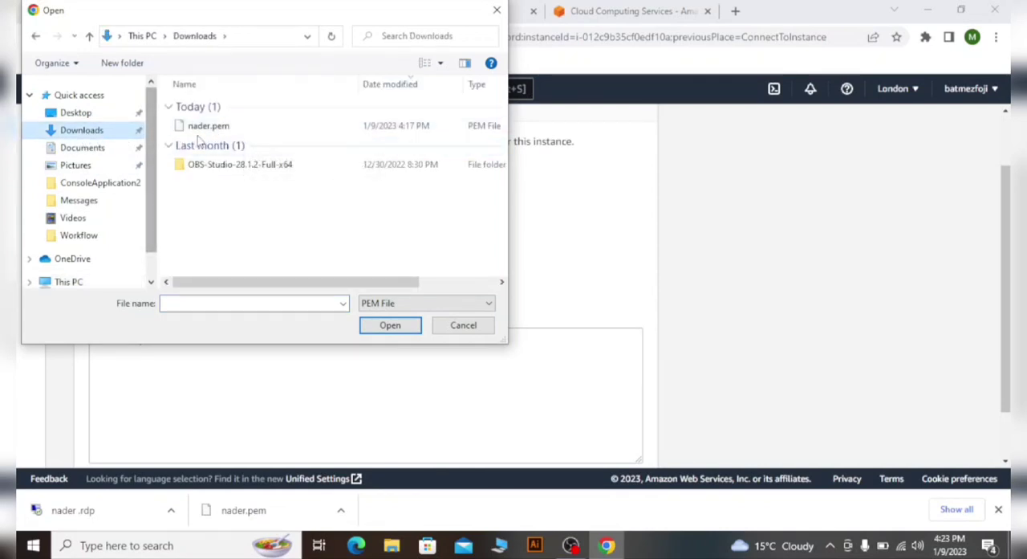
left_click(243, 130)
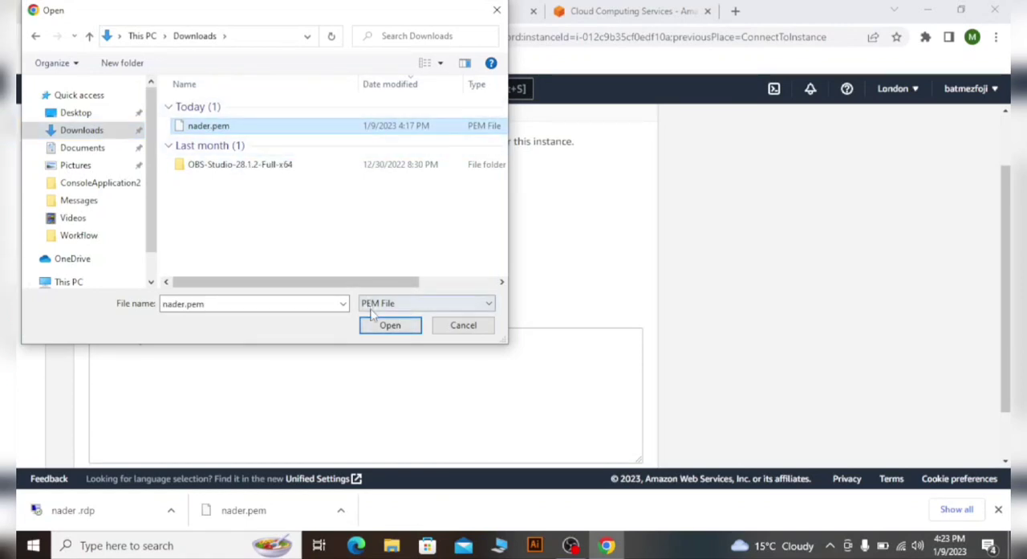
left_click(382, 330)
scroll(385, 269, "down", 2)
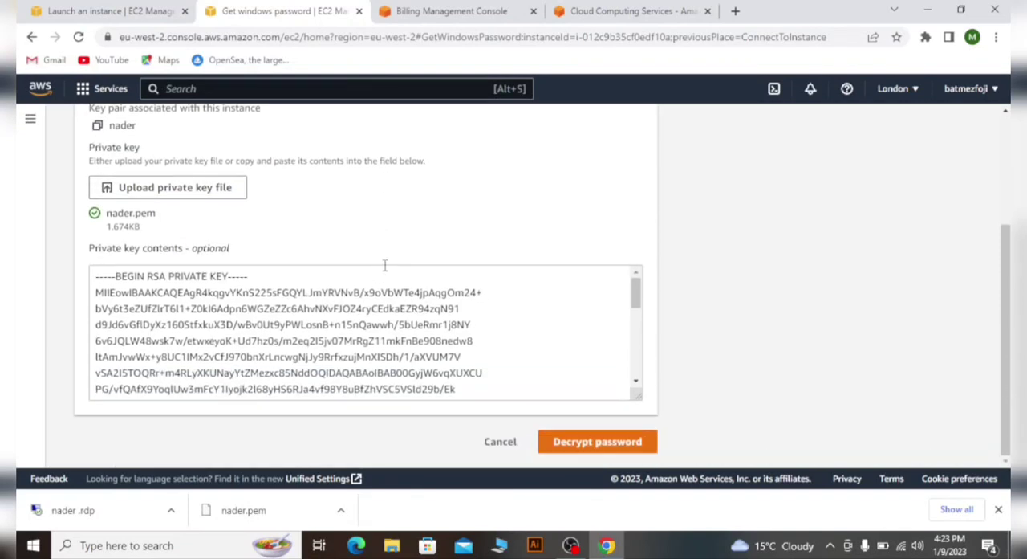
- Decrypt the Windows administrator password and copy it from the connection details
left_click(590, 447)
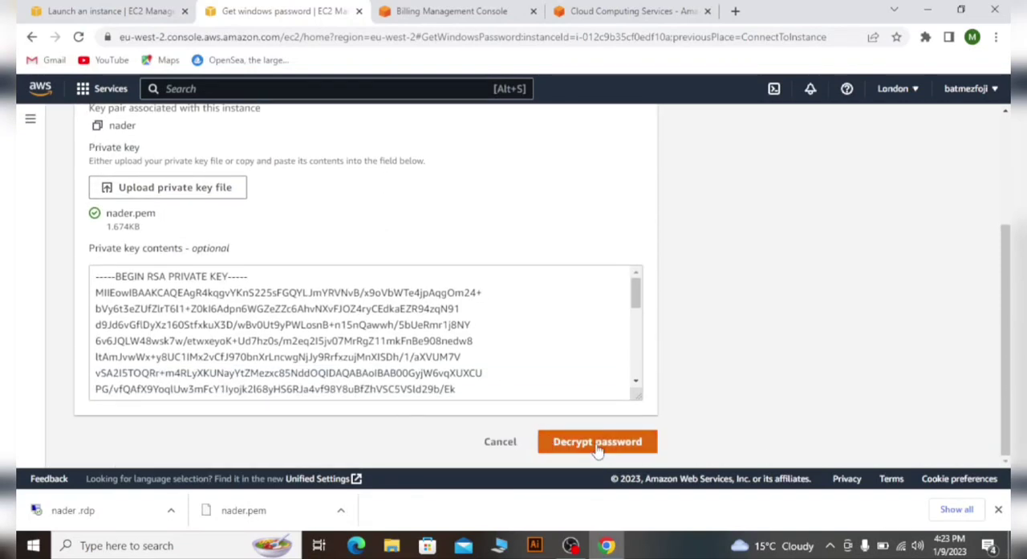
scroll(514, 354, "down", 3)
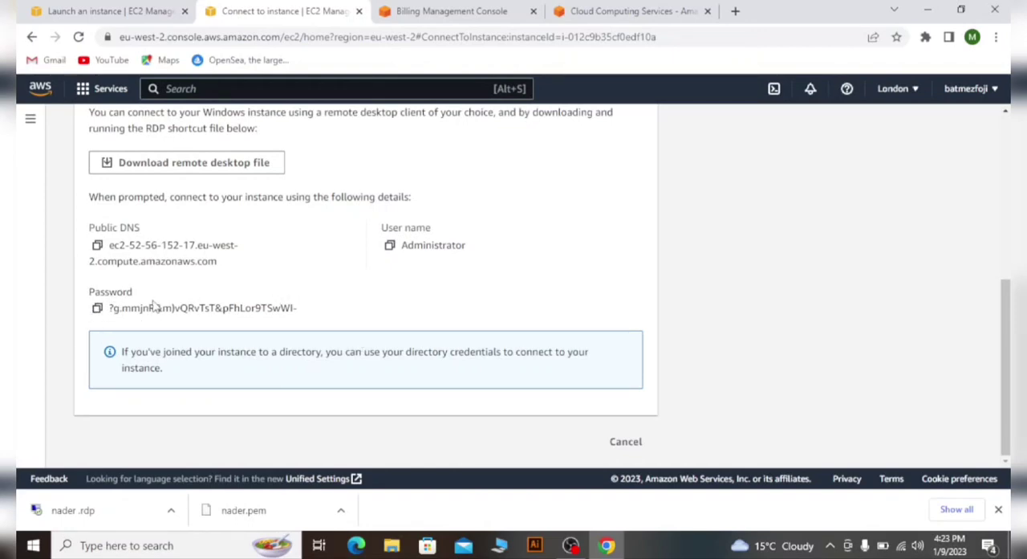
left_click(97, 309)
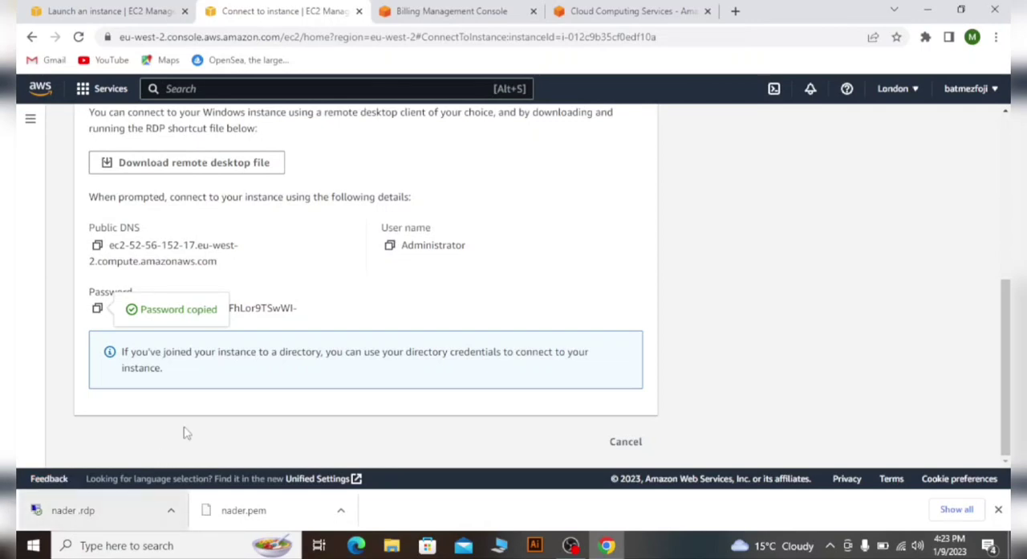
- Connect with the downloaded .rdp file, entering the copied Administrator password and accepting the untrusted certificate
left_click(88, 512)
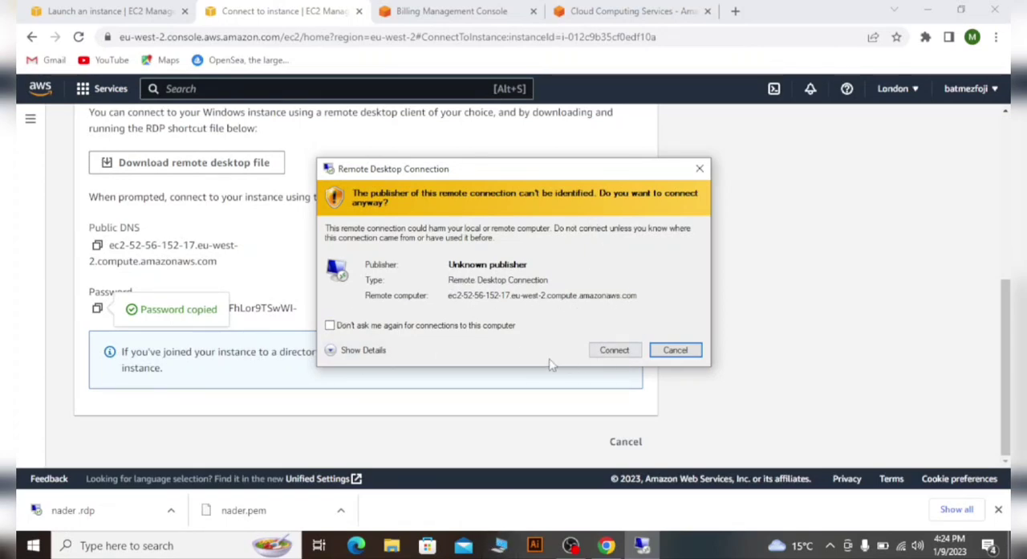
left_click(617, 353)
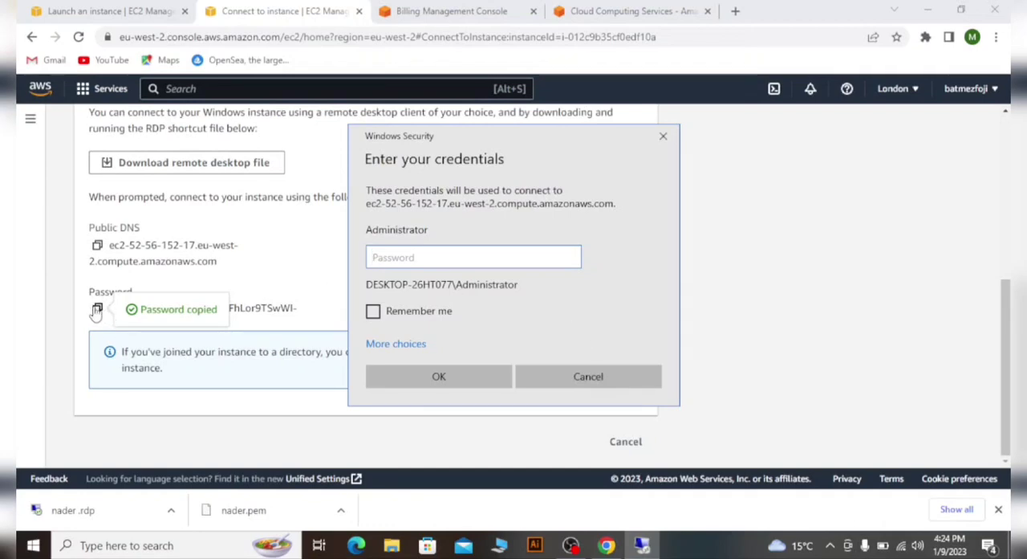
key("ctrl+v")
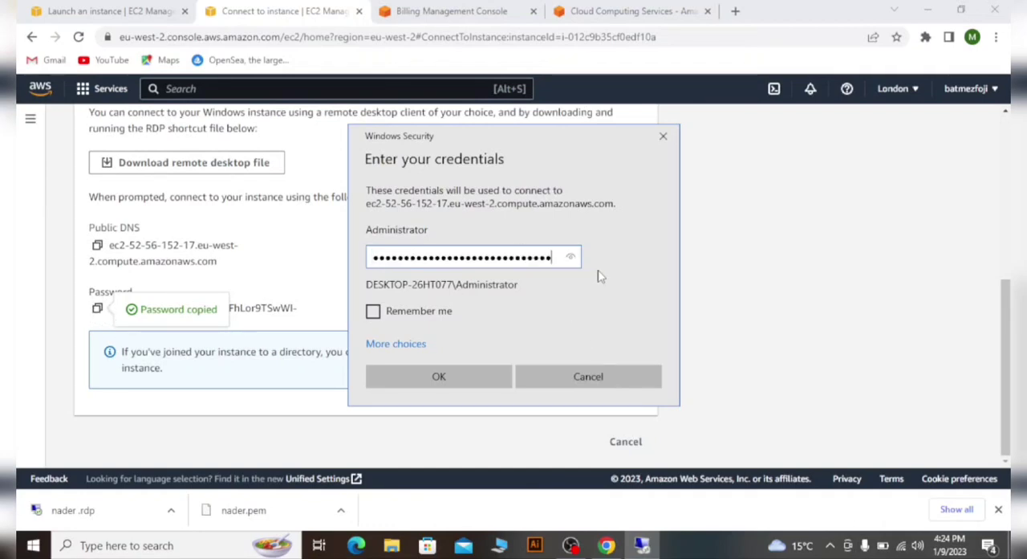
left_click(432, 373)
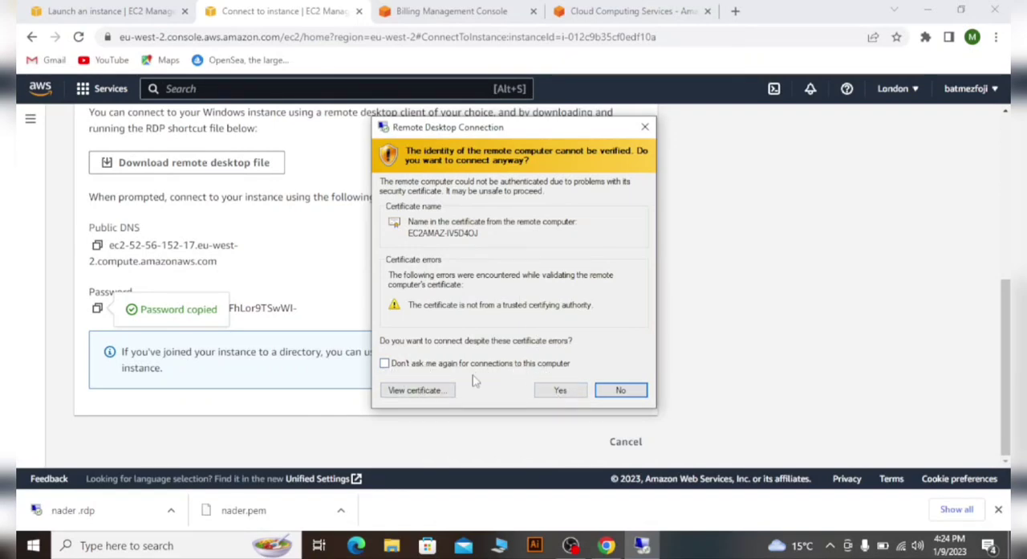
left_click(385, 363)
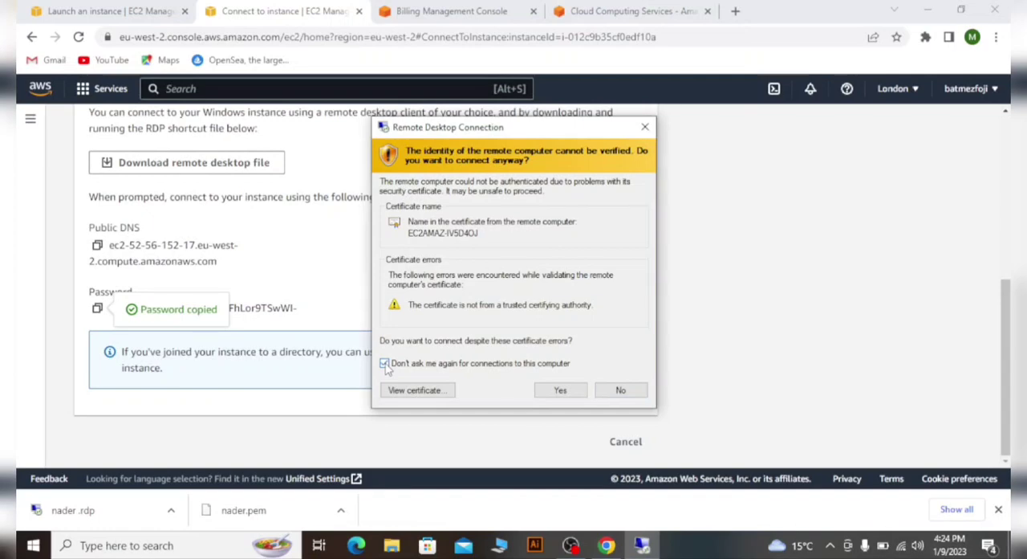
left_click(384, 364)
left_click(549, 393)
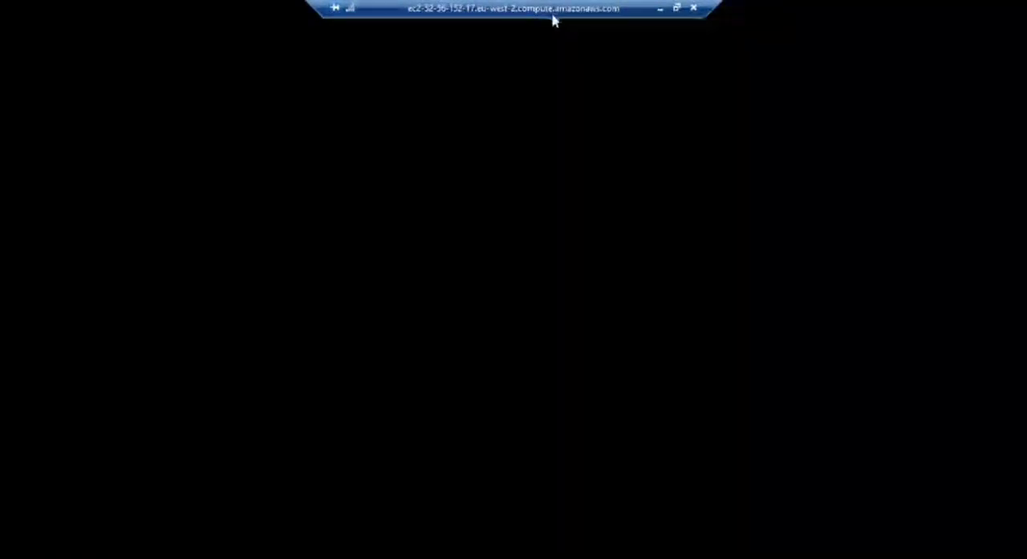
- Shorten the connection bar of the full-screen remote session
left_click_drag(310, 4, 530, 5)
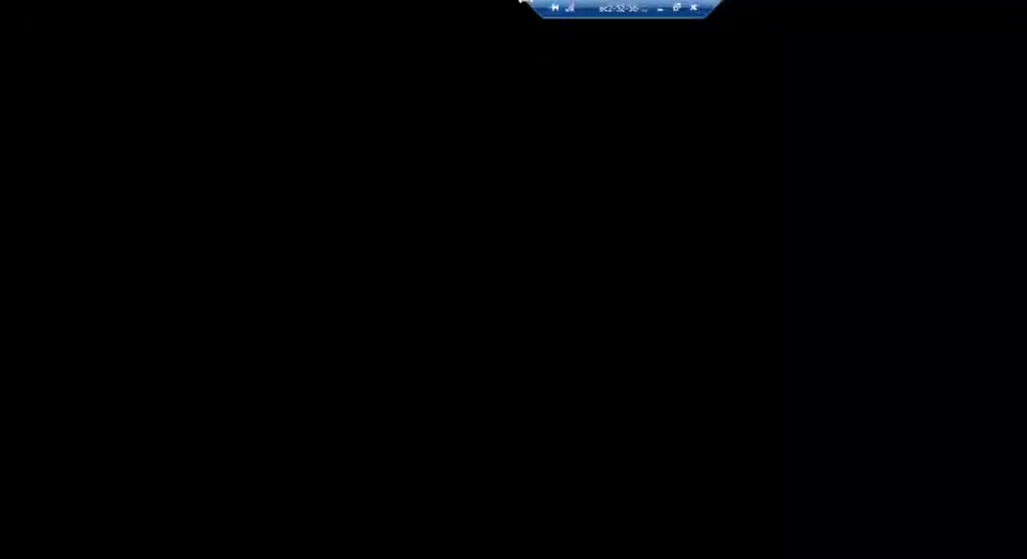
left_click_drag(529, 6, 577, 265)
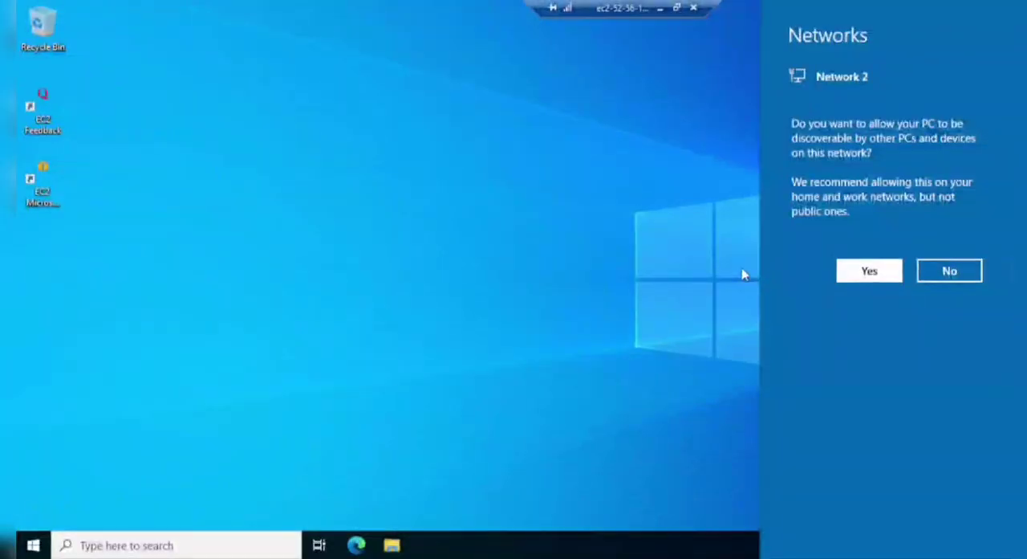
- Dismiss the network discovery prompt and refresh the remote desktop
left_click(630, 226)
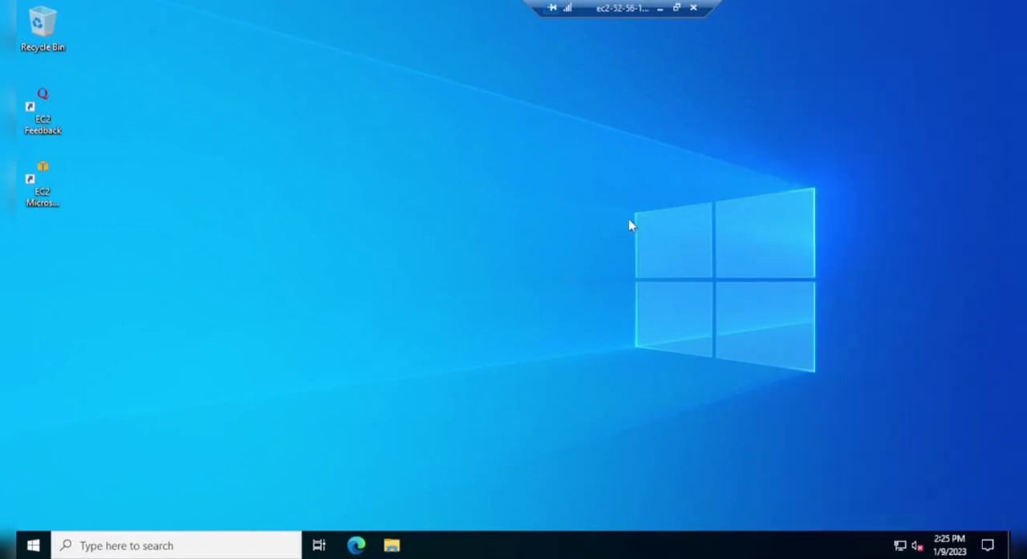
right_click(375, 168)
left_click(409, 213)
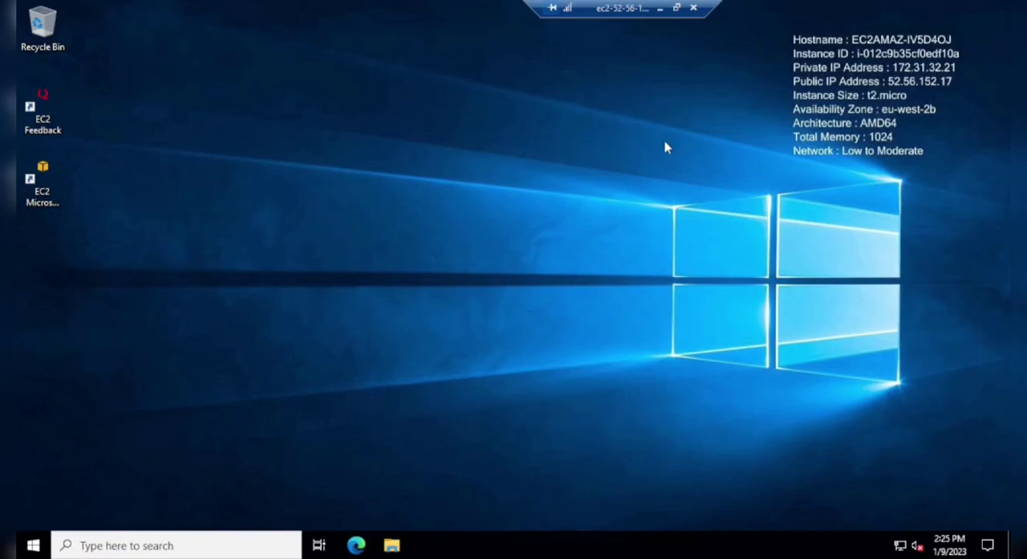
- Minimize the remote session to see the local computer and restore the session
left_click(659, 9)
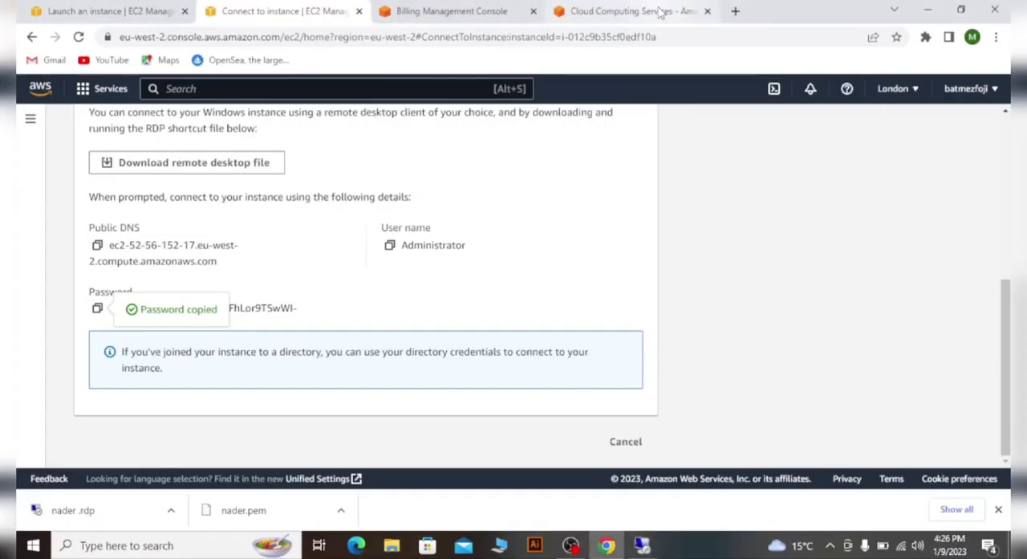
left_click(642, 545)
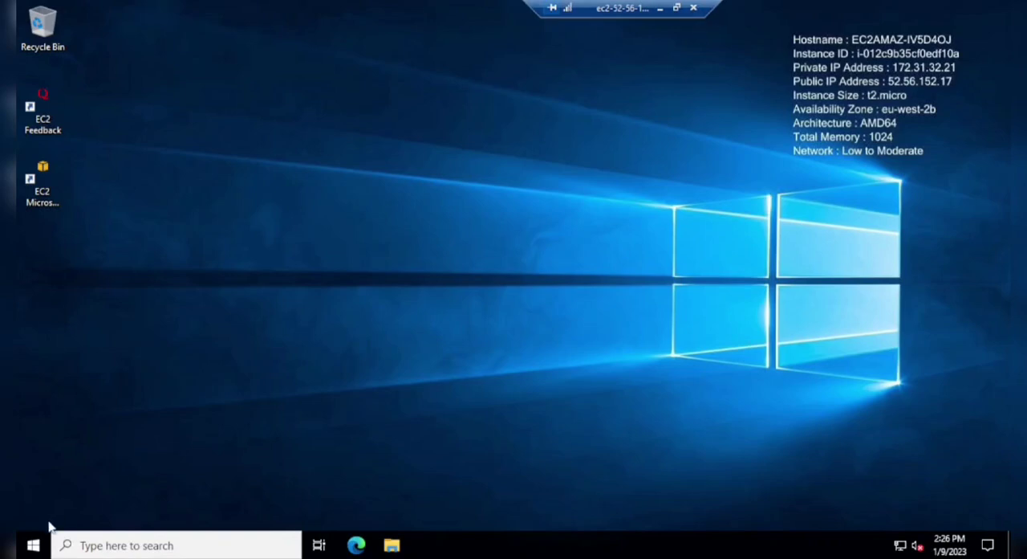
- Look at the power options in the remote server's Start menu, including Disconnect, Shut down and Restart, without choosing any
left_click(33, 546)
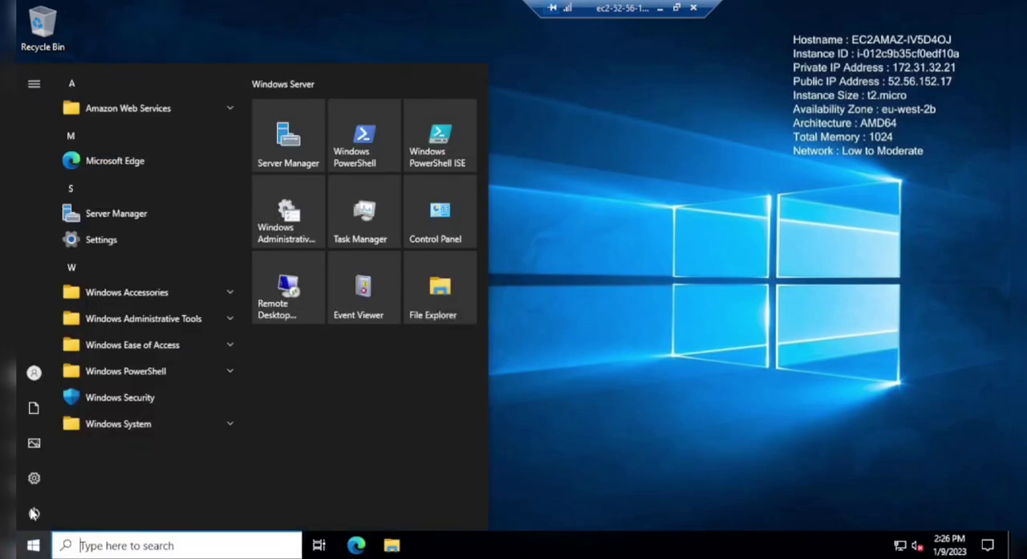
left_click(34, 507)
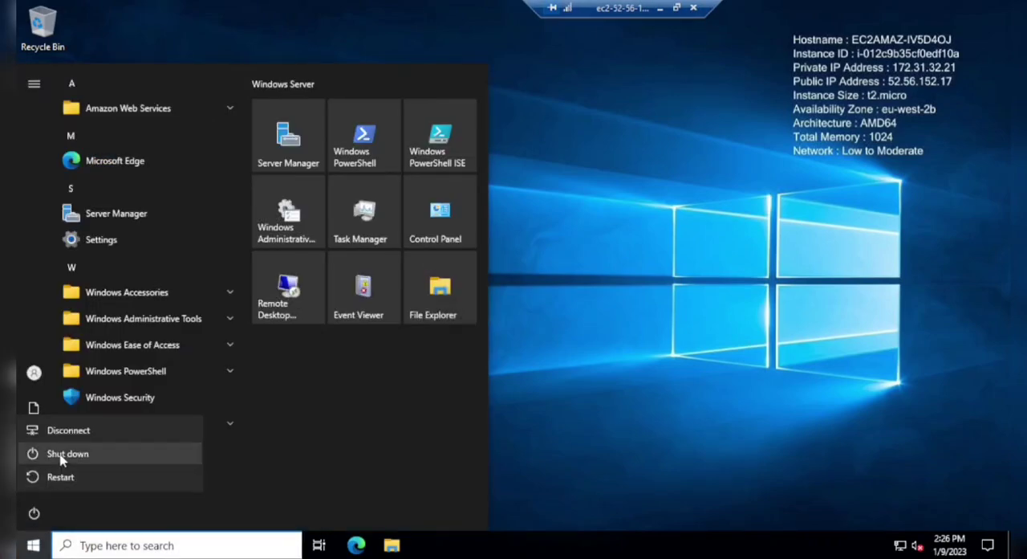
left_click(576, 350)
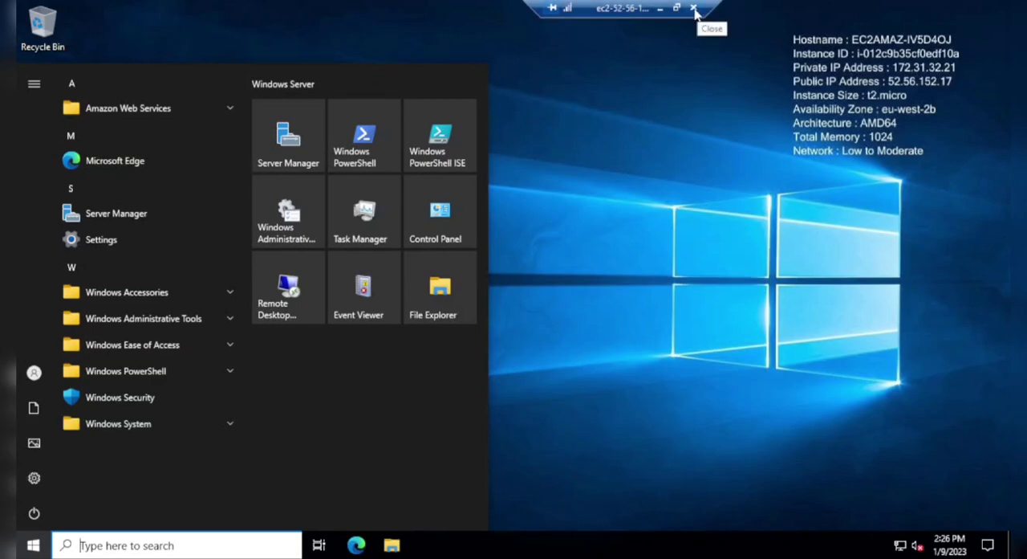
left_click(33, 546)
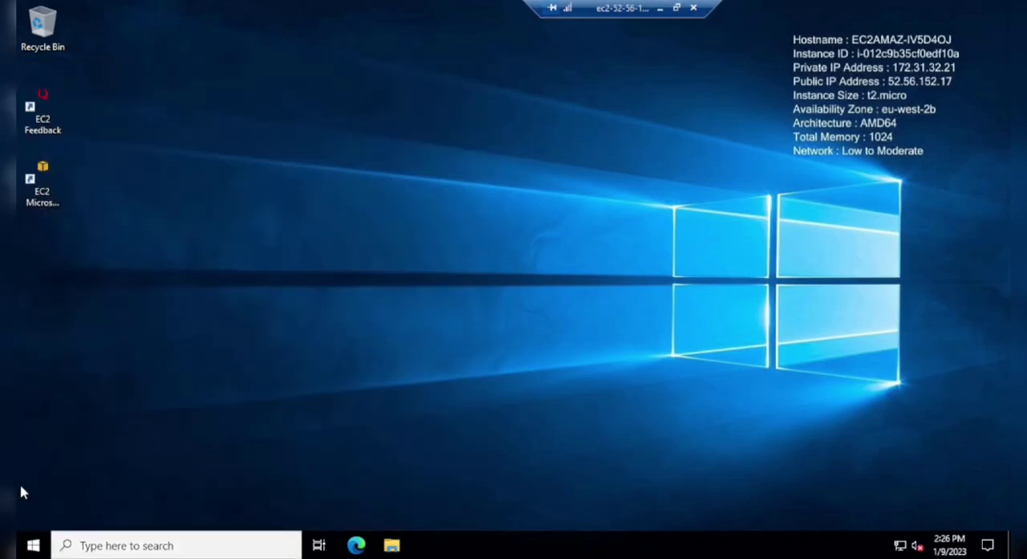
left_click(30, 545)
left_click(32, 513)
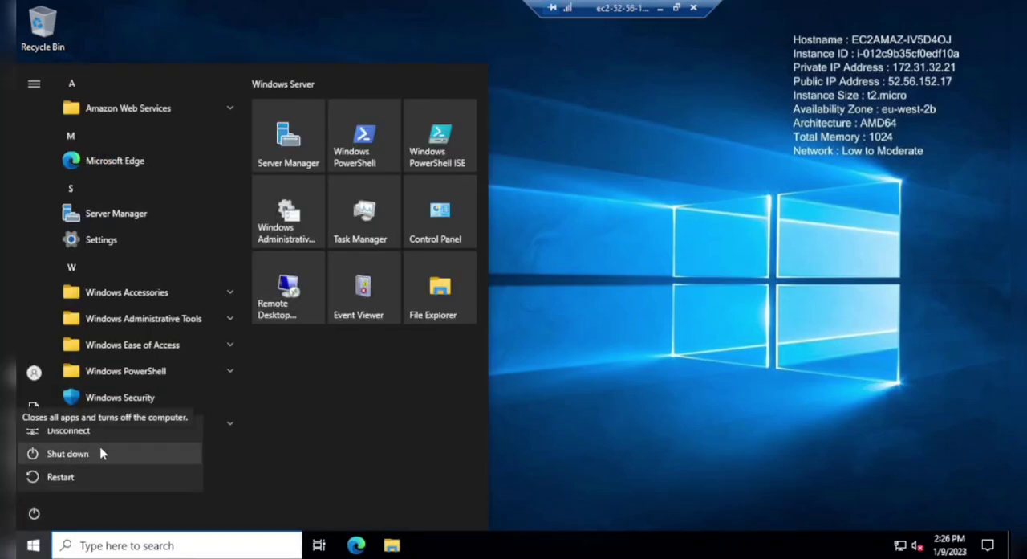
left_click(542, 320)
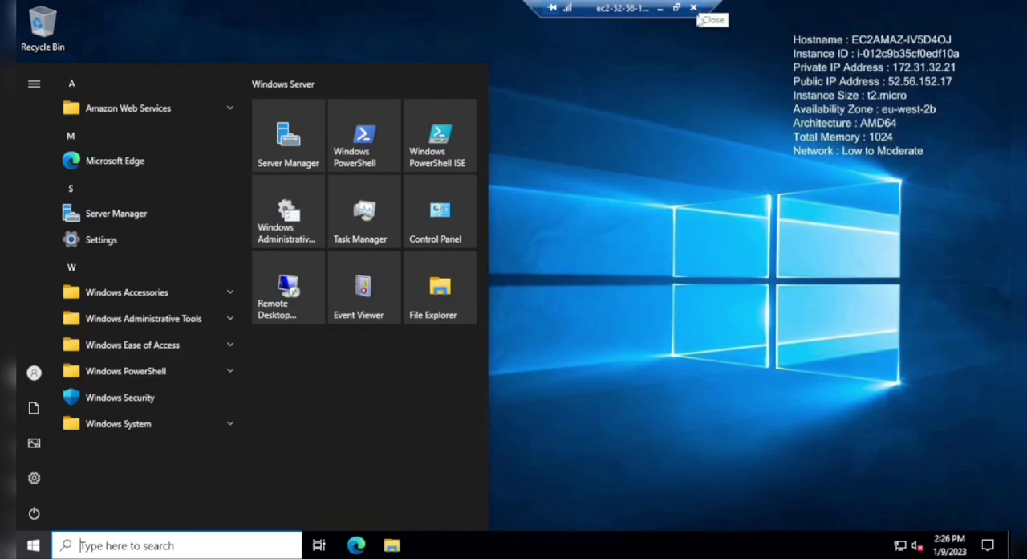
left_click(34, 513)
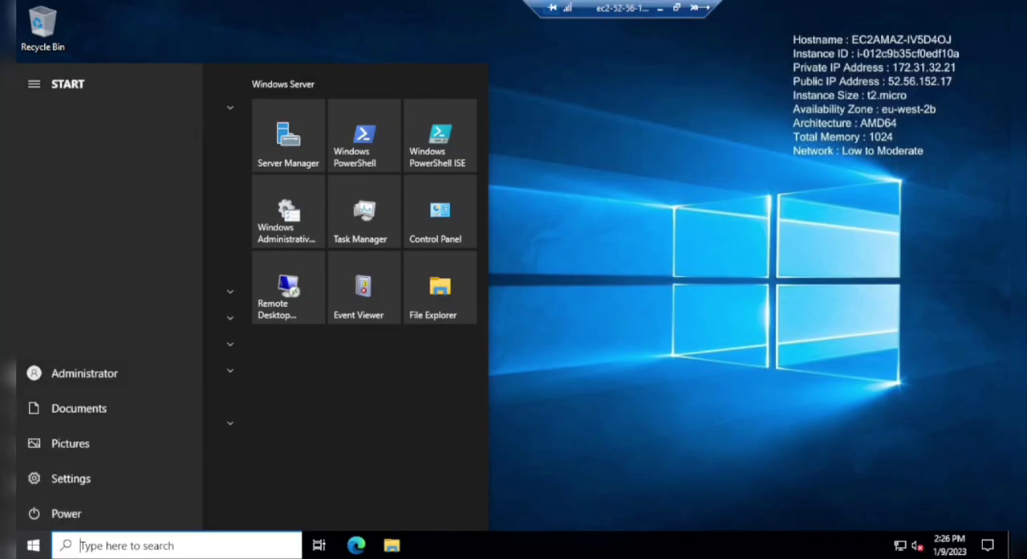
- Minimize the remote session and open the EC2 Instances list in the AWS console
left_click(662, 8)
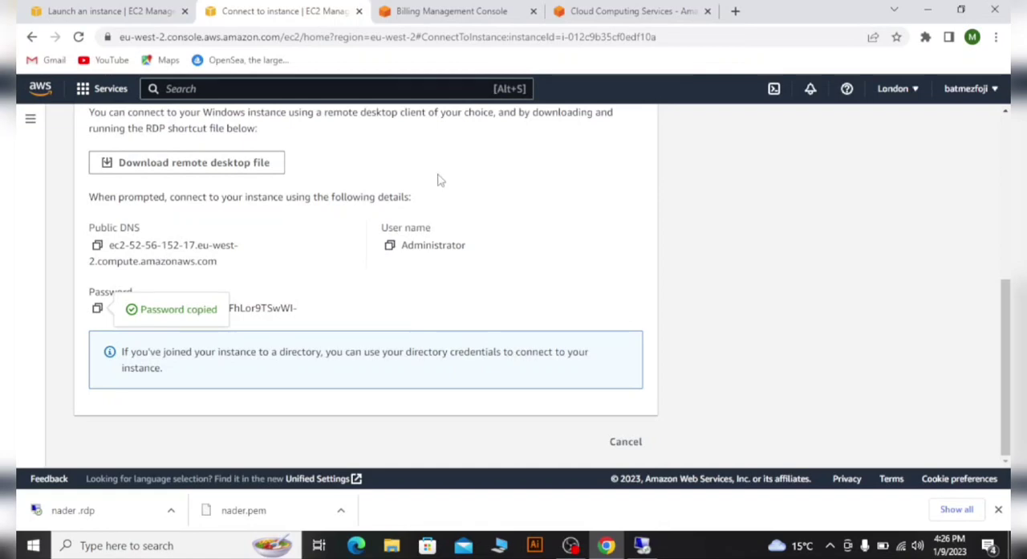
scroll(449, 201, "up", 3)
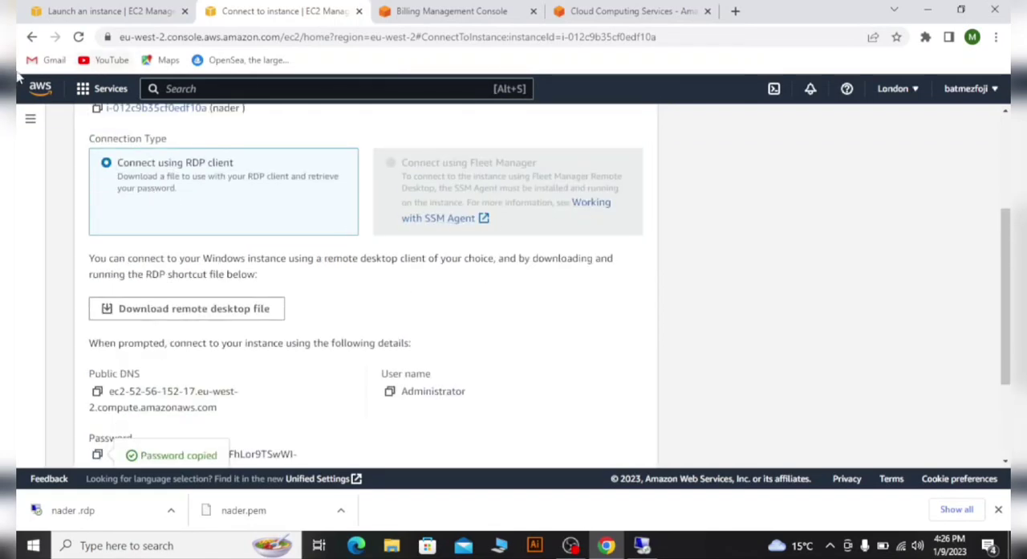
left_click(87, 93)
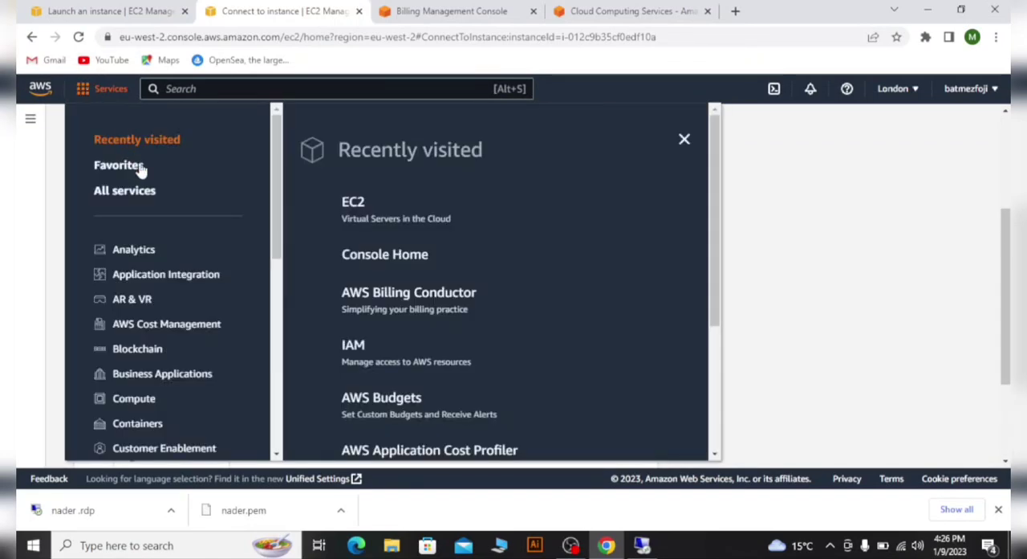
left_click(346, 203)
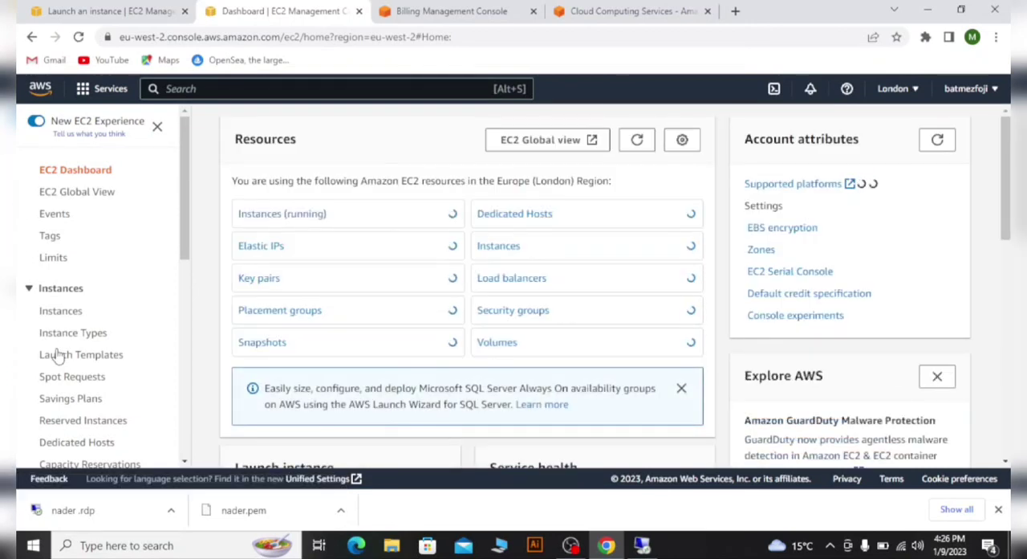
left_click(61, 312)
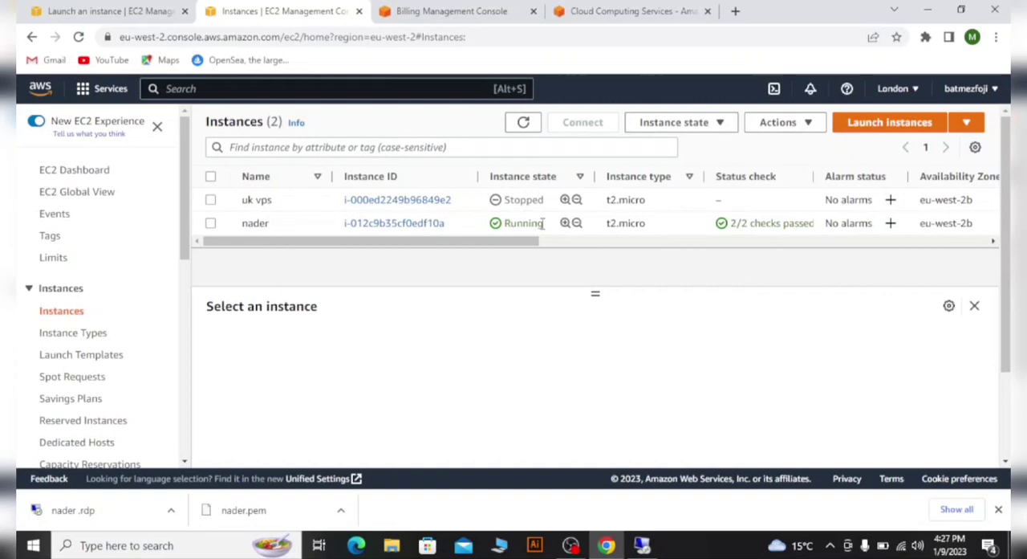
- Select the running instance and view its instance state actions without applying any
left_click(211, 227)
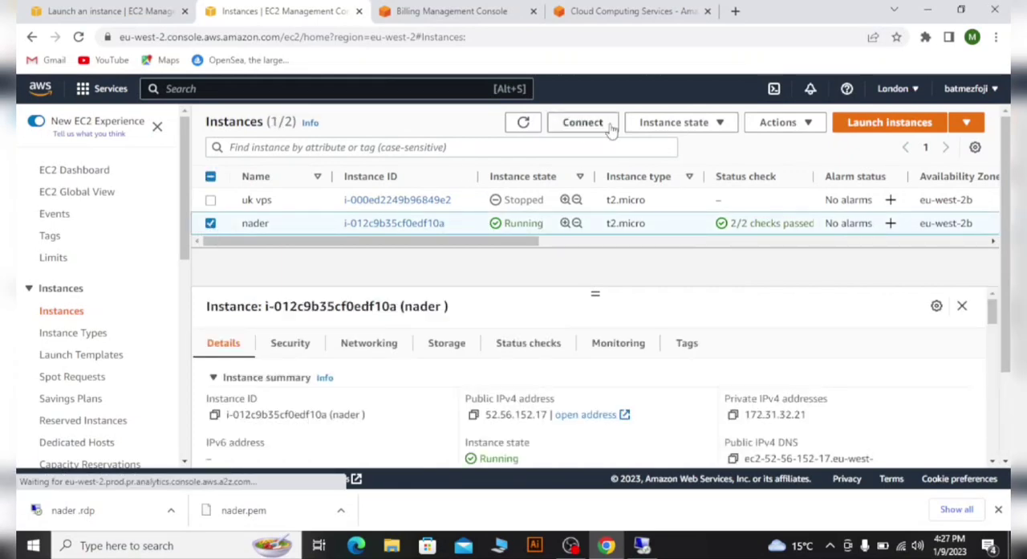
left_click(701, 127)
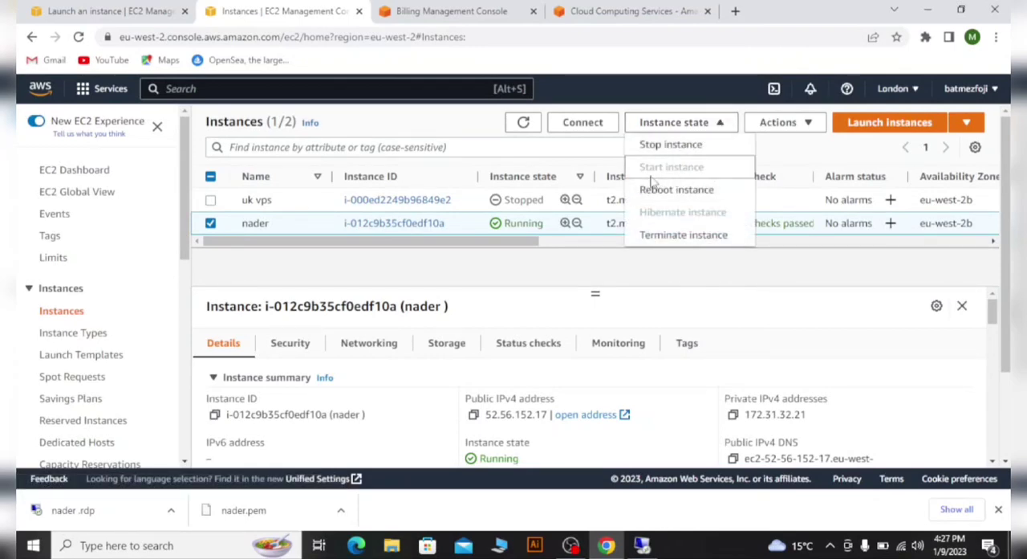
left_click(211, 224)
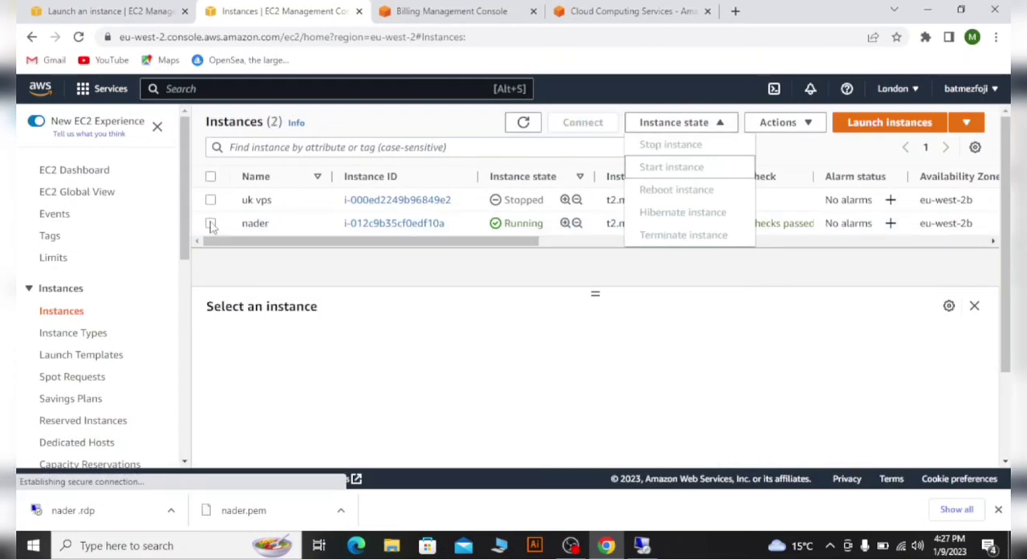
left_click(210, 224)
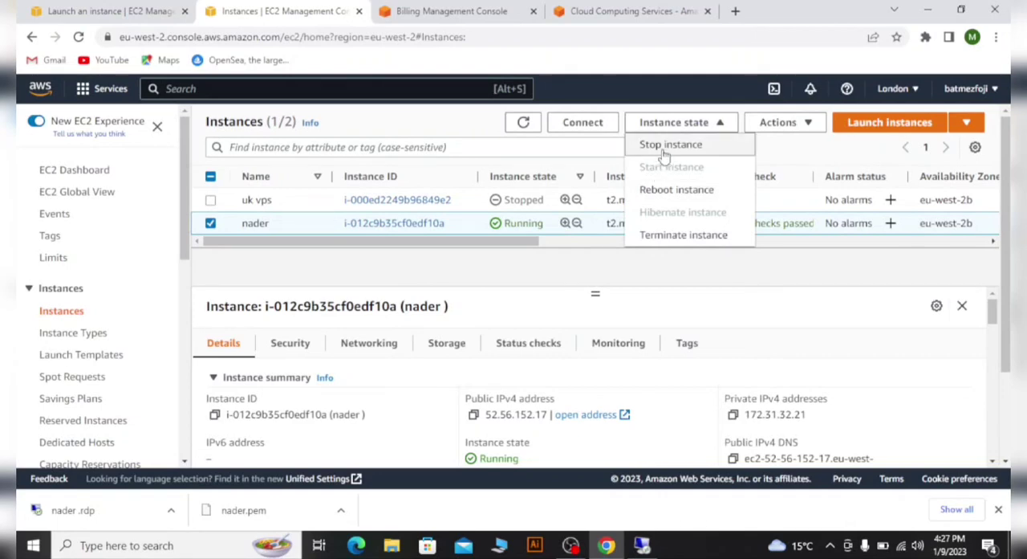
left_click(598, 272)
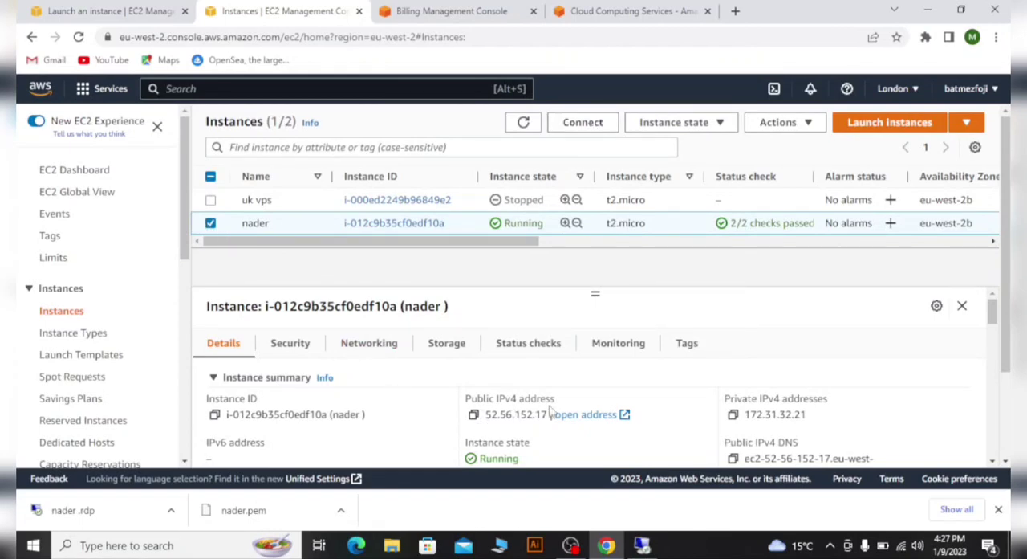
- Look through the running instance's details and copy its public IPv4 address
scroll(586, 419, "down", 3)
scroll(622, 427, "up", 3)
scroll(624, 430, "down", 3)
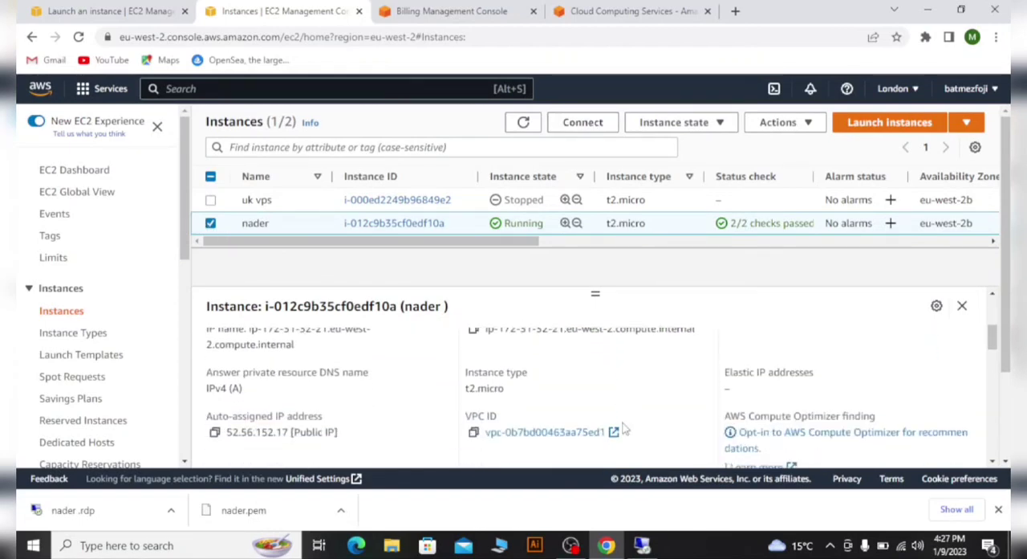
scroll(623, 428, "down", 10)
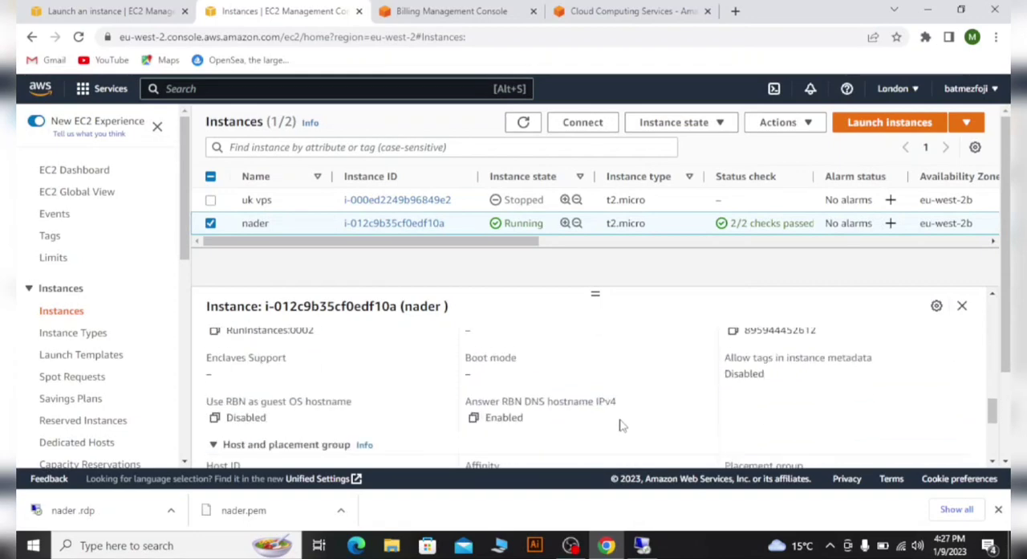
scroll(621, 425, "down", 5)
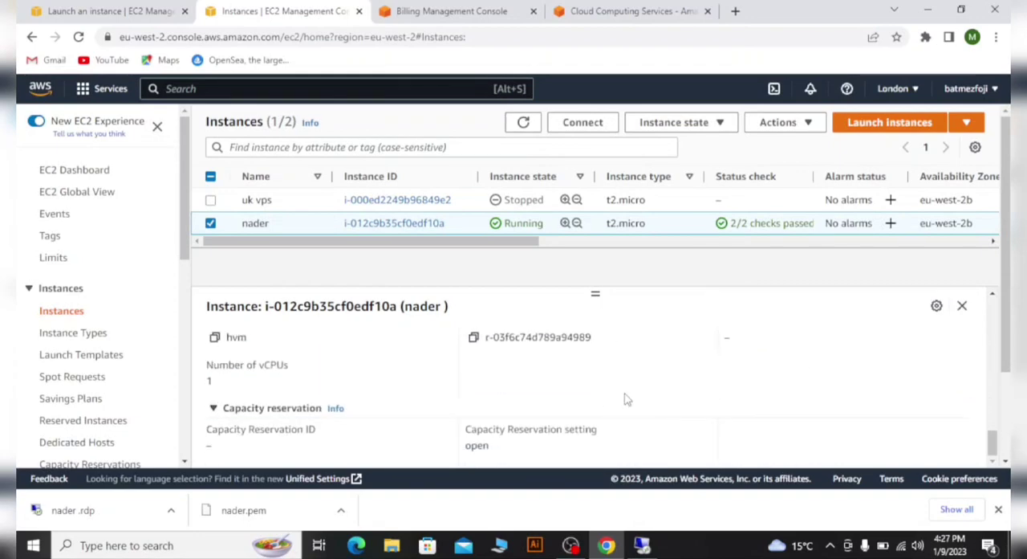
scroll(627, 399, "up", 15)
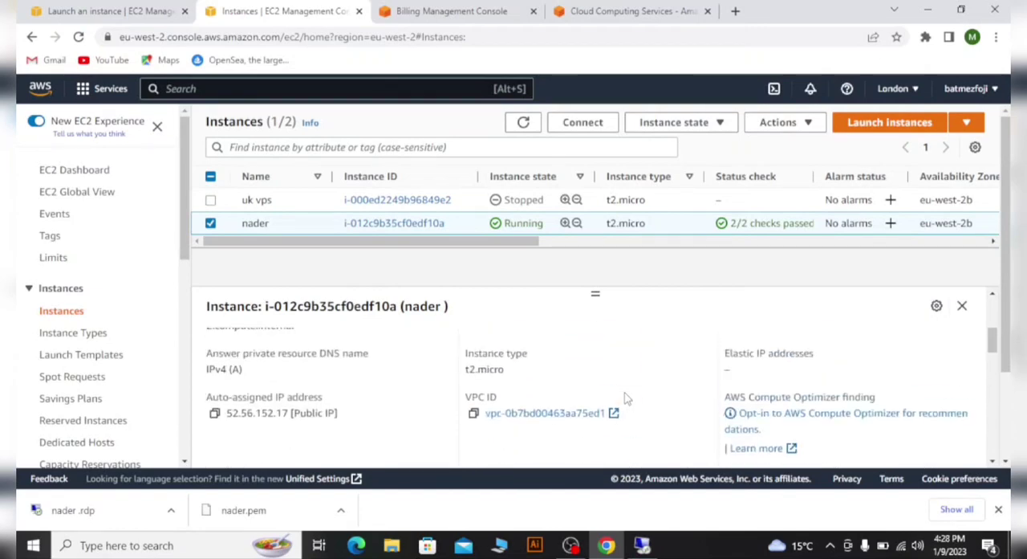
scroll(627, 399, "up", 2)
scroll(628, 399, "up", 3)
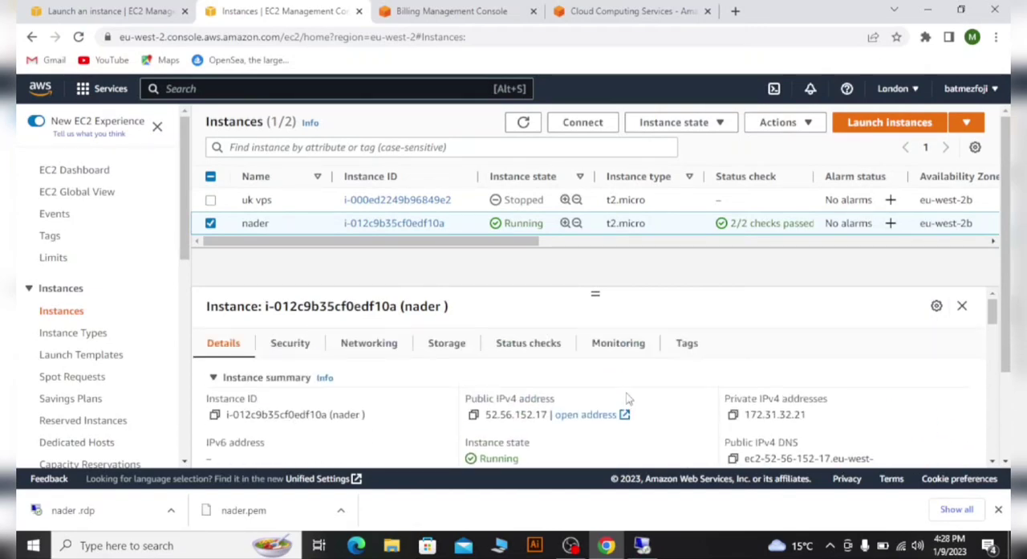
left_click(473, 416)
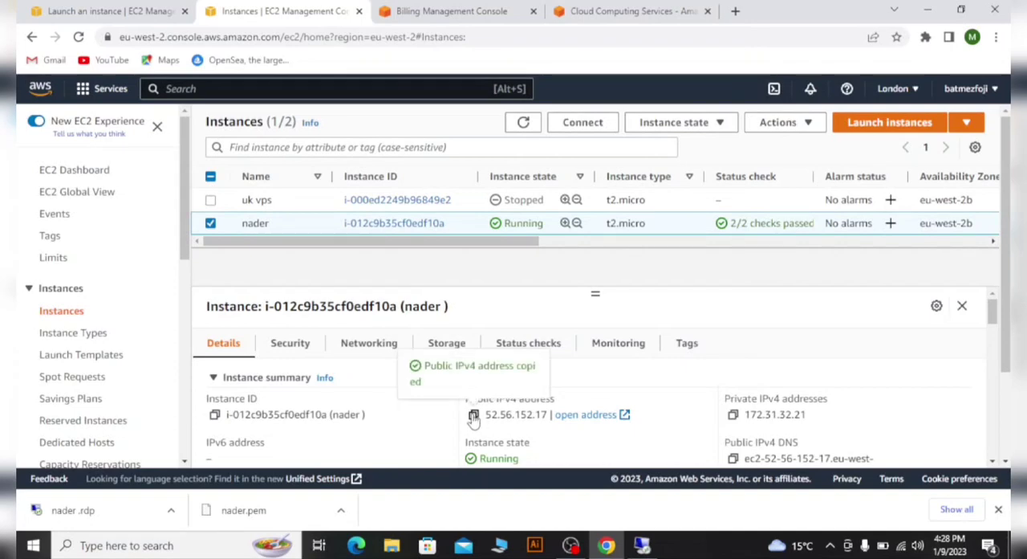
- Return to the remote session and disconnect it
left_click(647, 548)
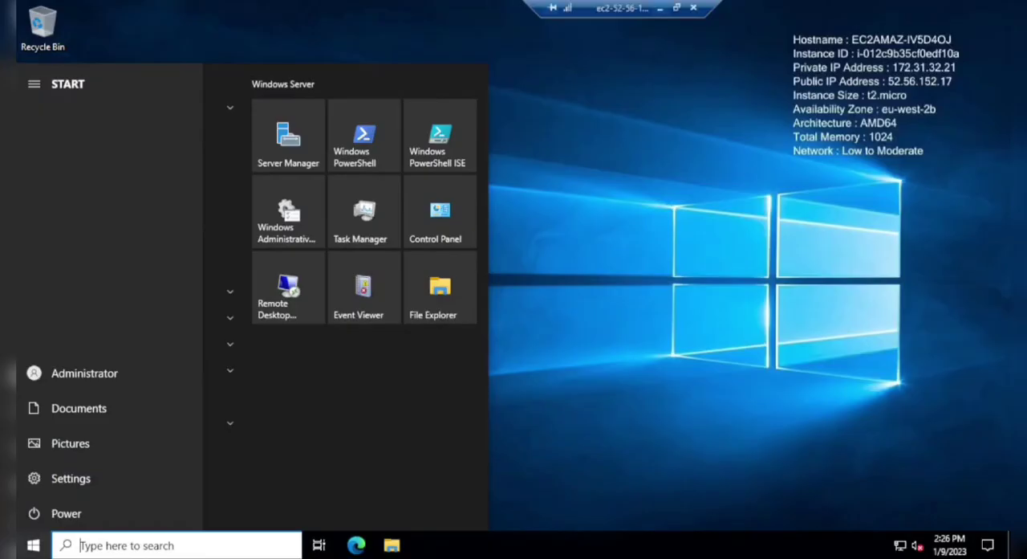
left_click(693, 8)
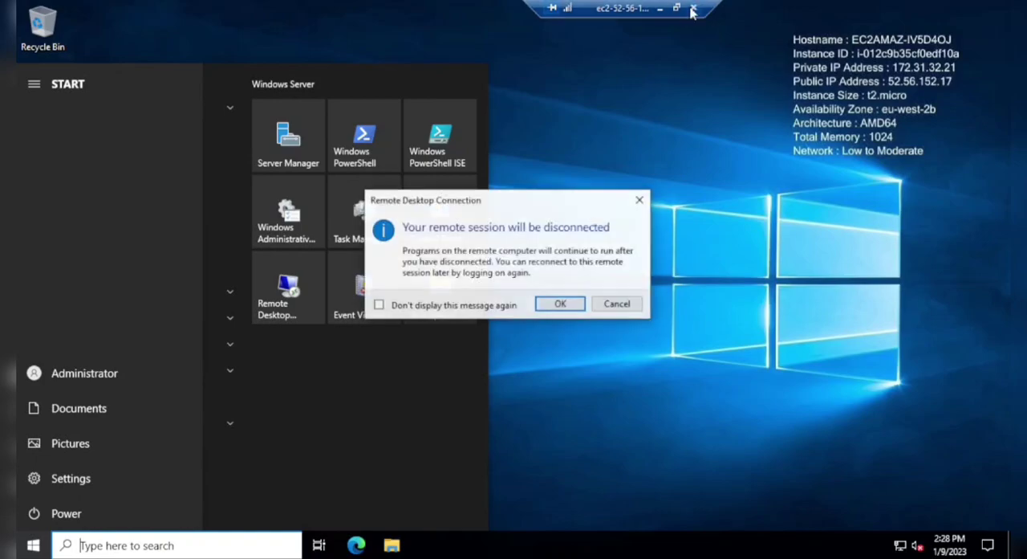
left_click(575, 309)
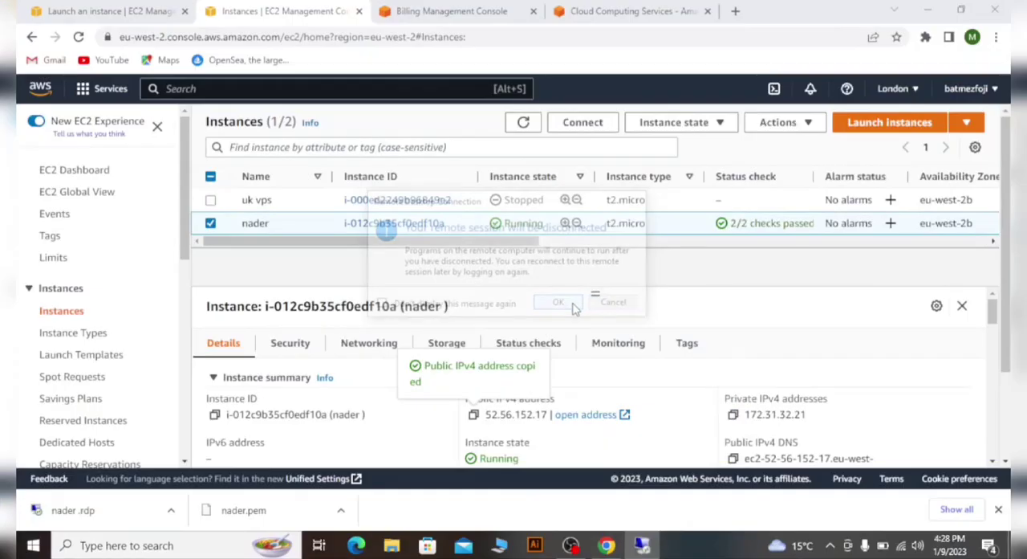
left_click(498, 546)
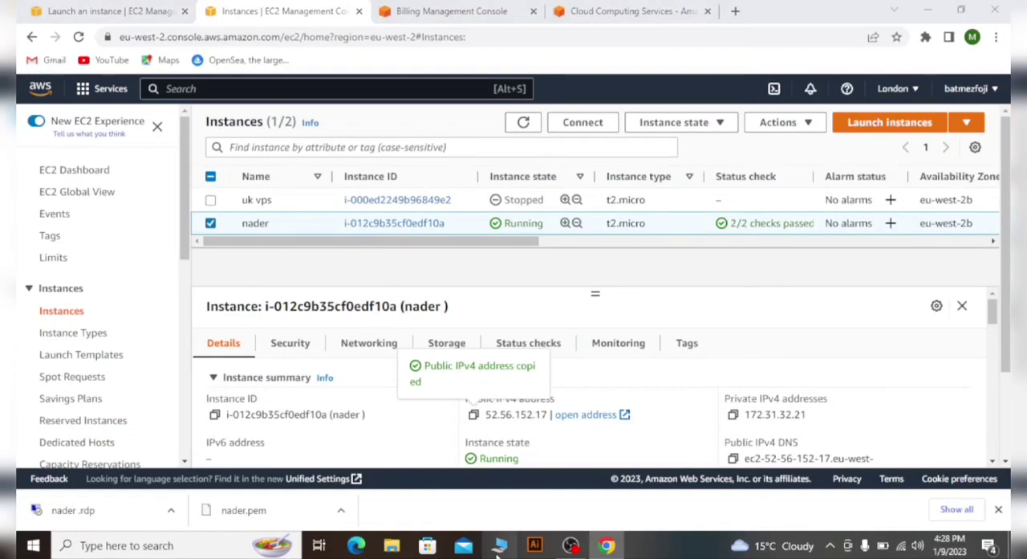
key("super+e")
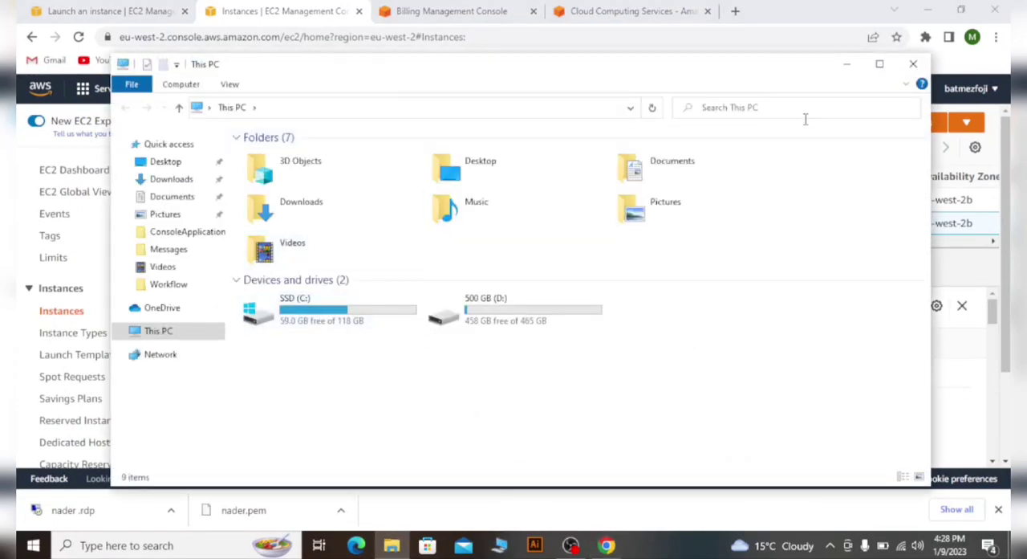
left_click(914, 63)
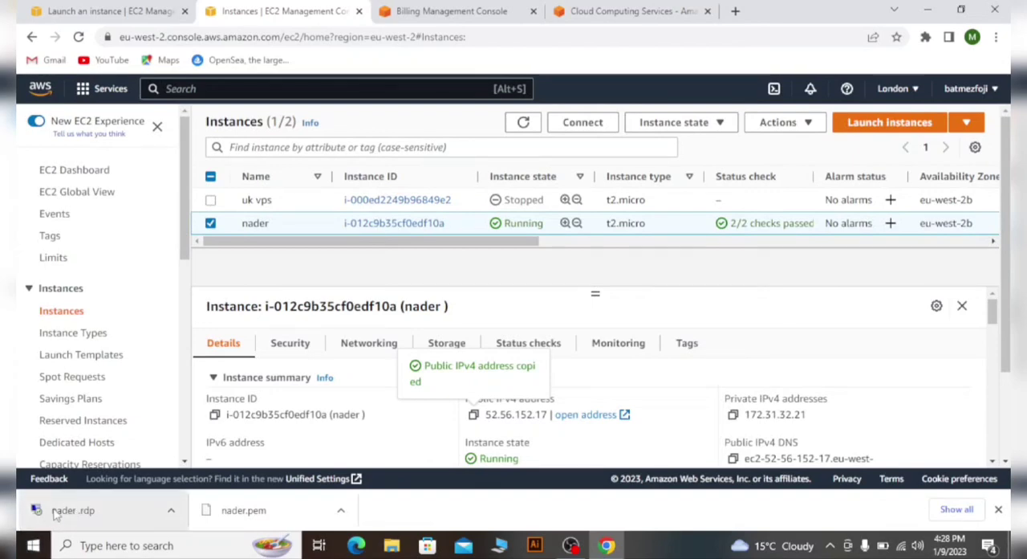
- Search the local computer for "remot" and open Remote Desktop Connection, cancelling the RuntimeBroker.exe error dialog
left_click(30, 543)
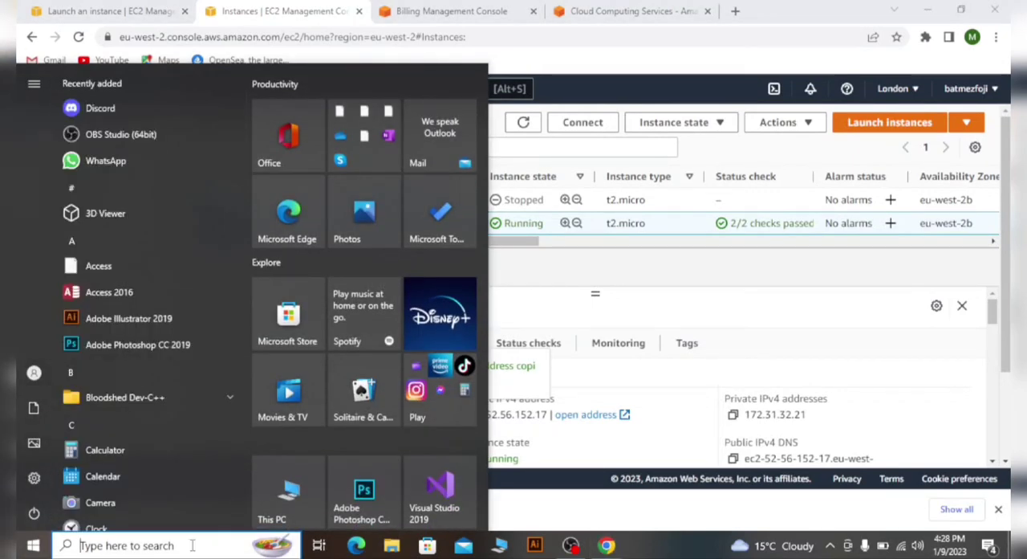
type("re")
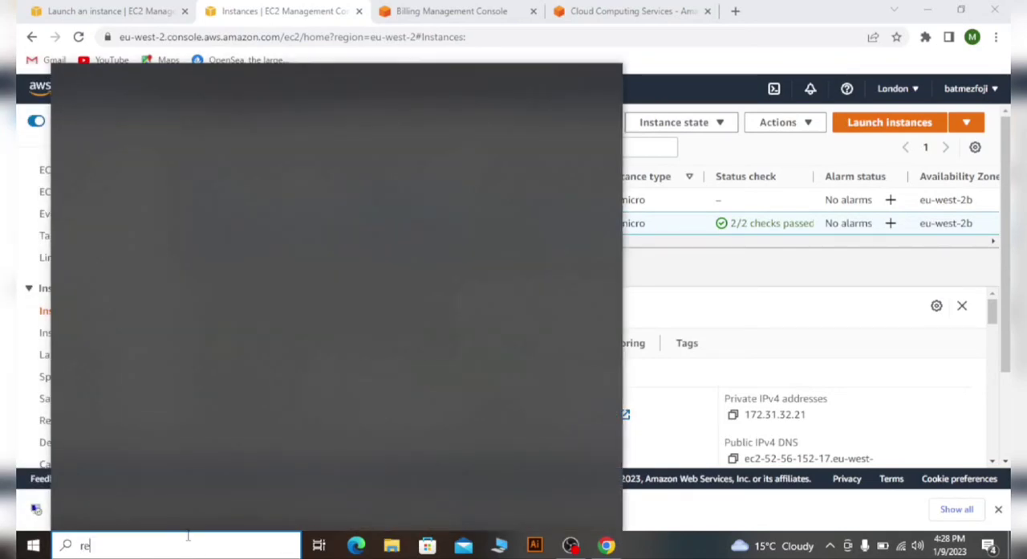
type("m")
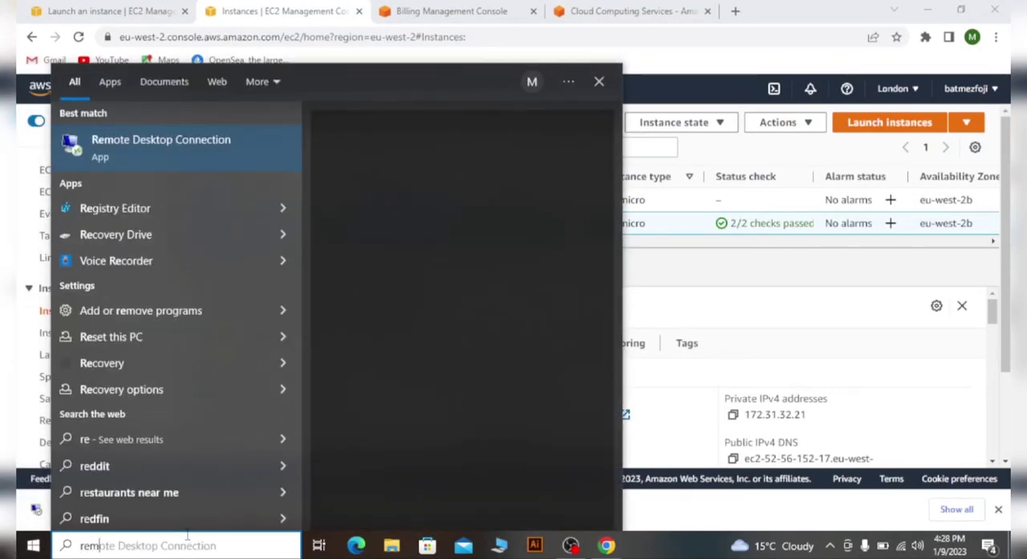
type("ot")
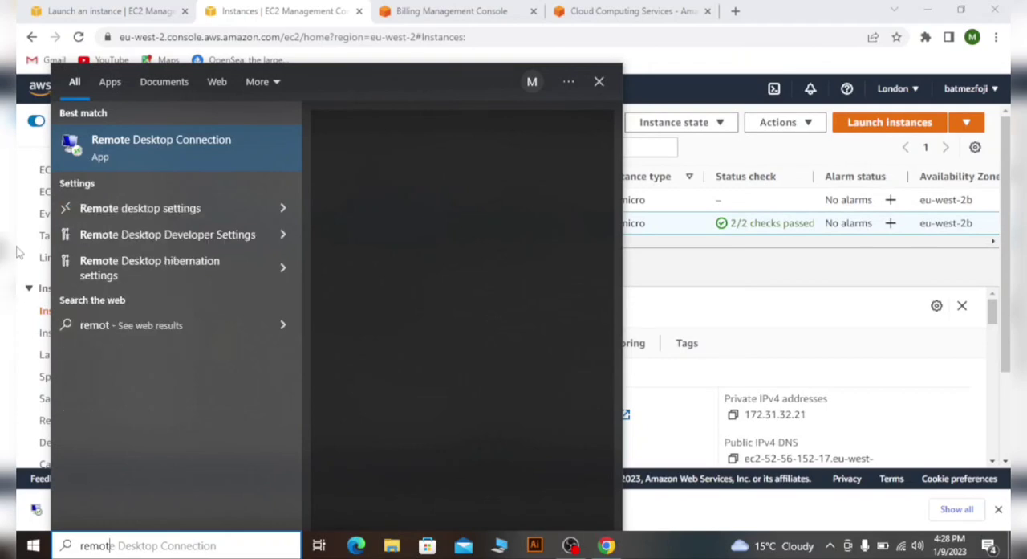
left_click(152, 152)
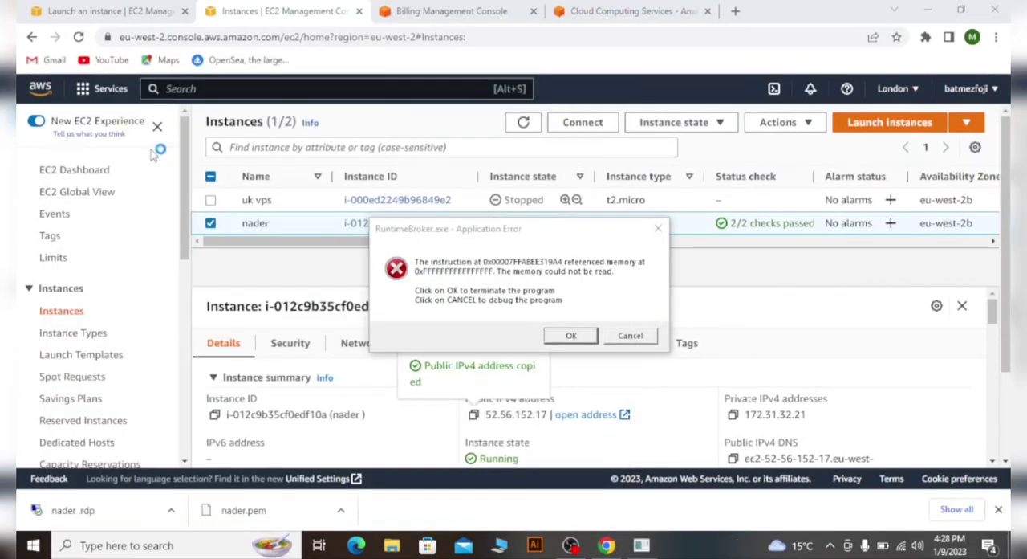
left_click(633, 335)
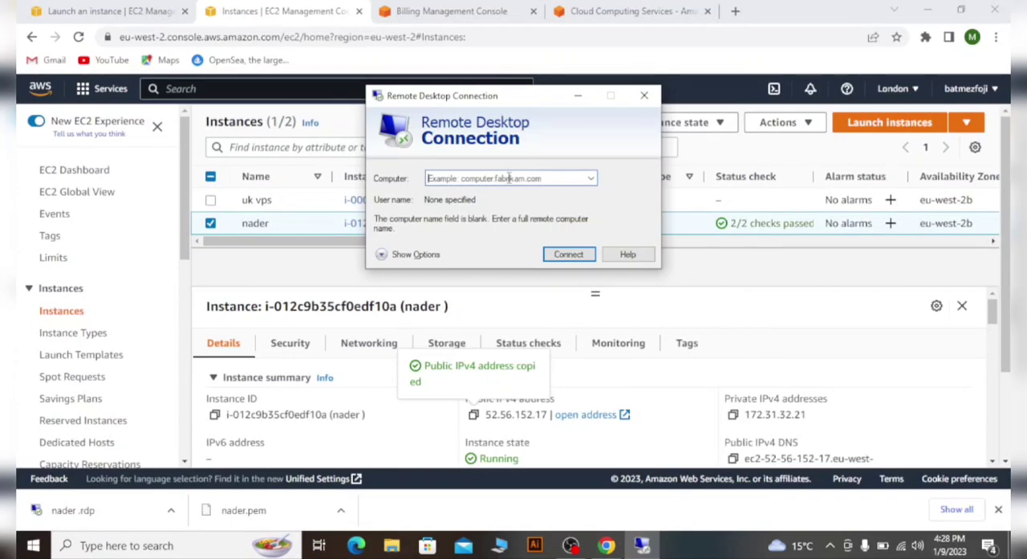
key("ctrl+v")
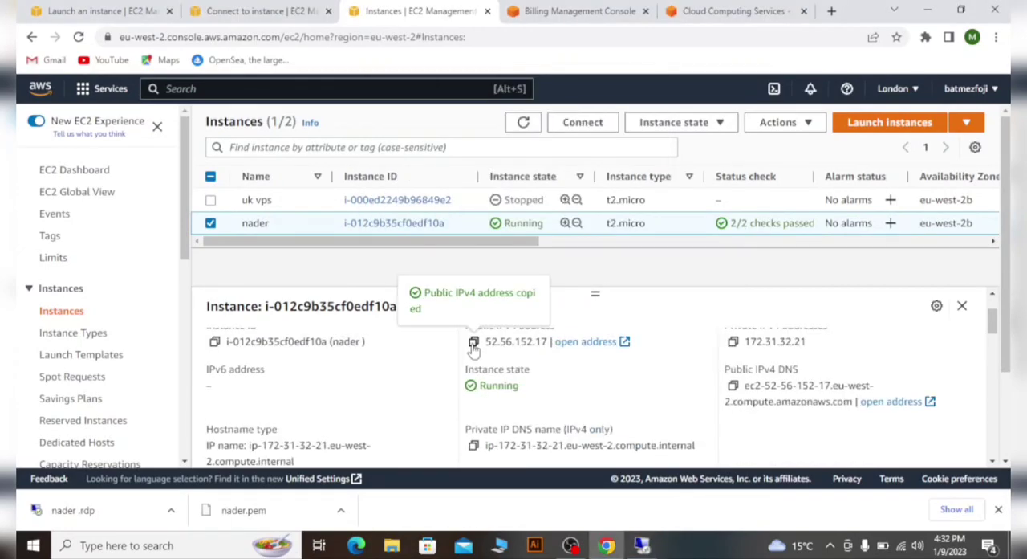
left_click(640, 544)
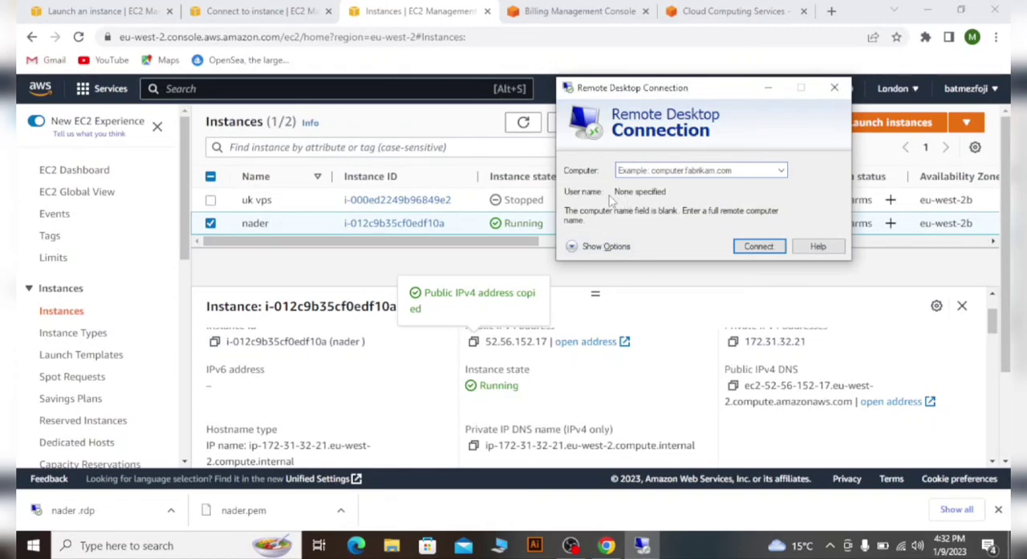
left_click(610, 246)
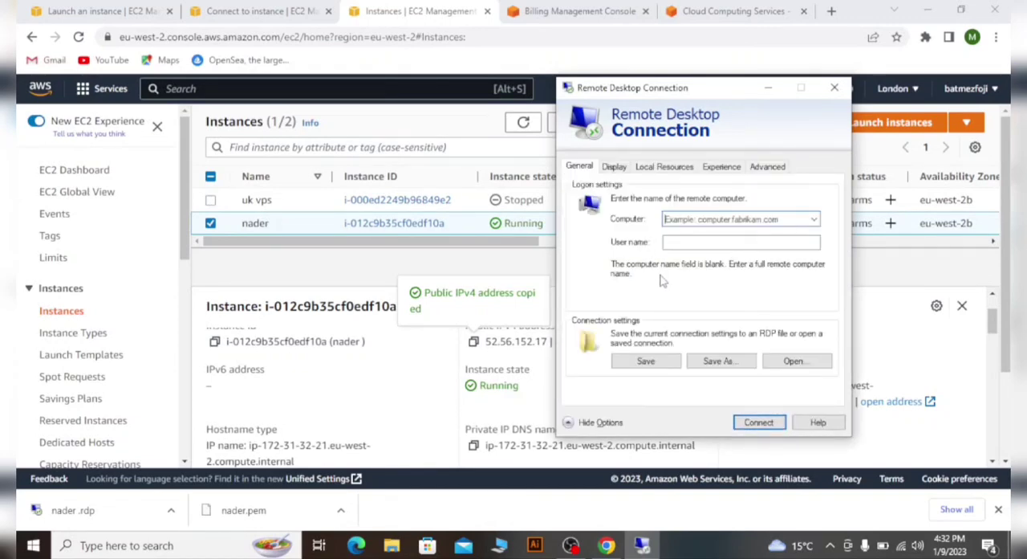
type("52.56.152.17")
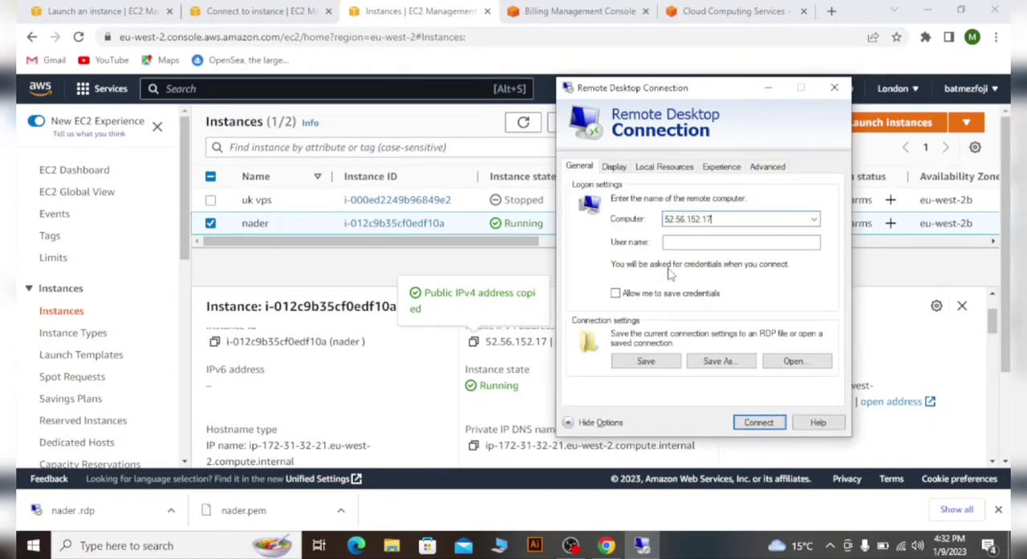
left_click(716, 240)
left_click(752, 423)
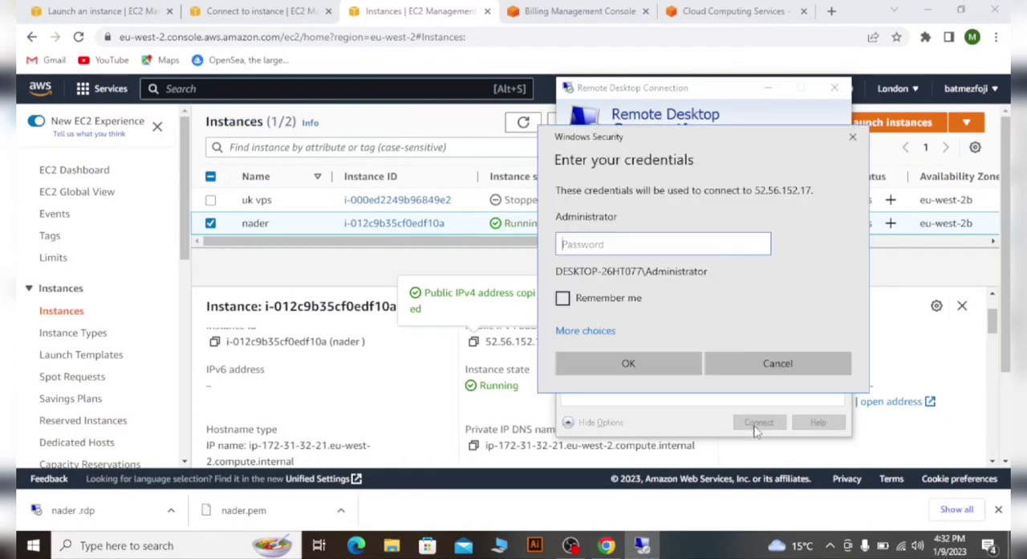
- Paste the Administrator password copied from the instance connection page and accept the certificate warning, without being asked again for this computer
left_click(234, 8)
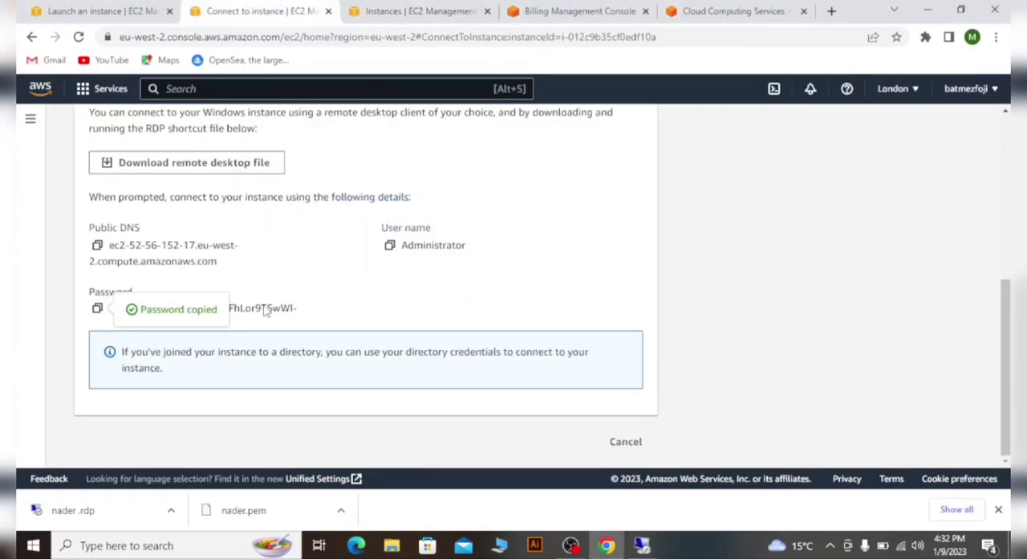
left_click(635, 549)
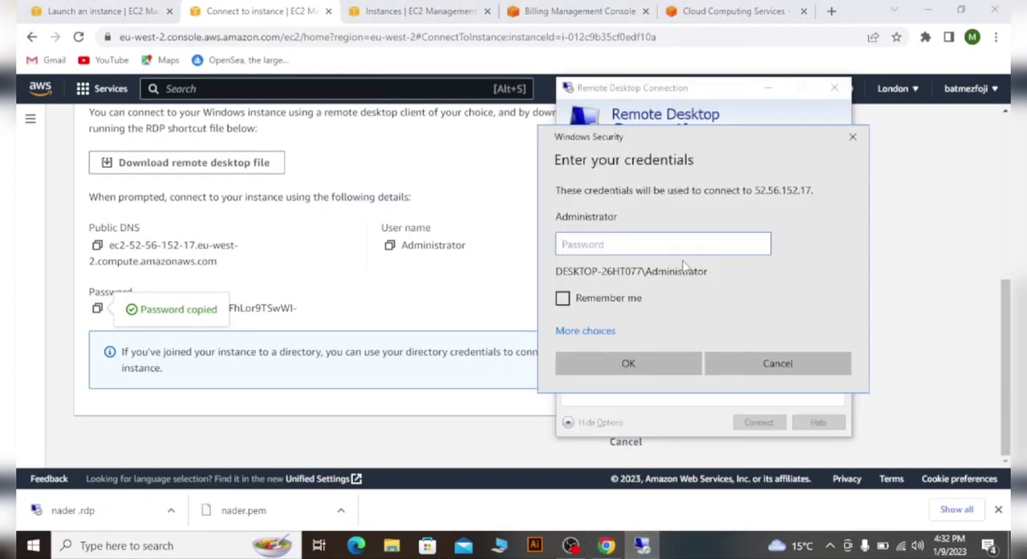
key("ctrl+v")
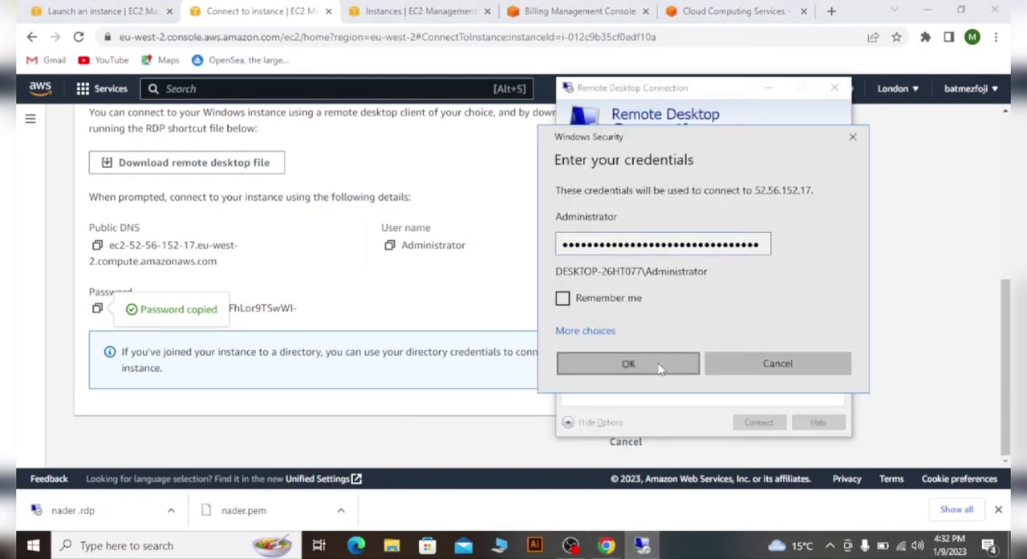
left_click(628, 363)
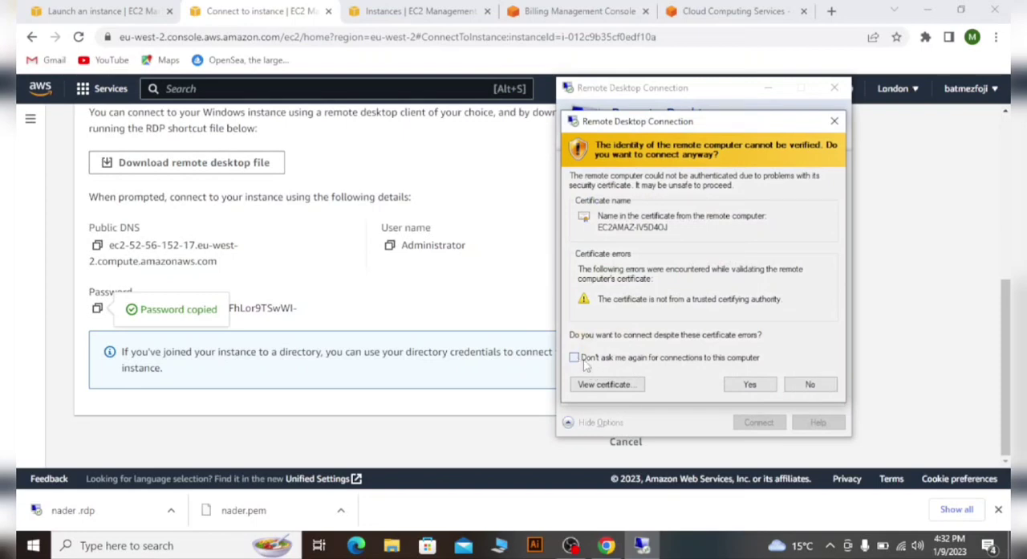
left_click(574, 358)
left_click(747, 384)
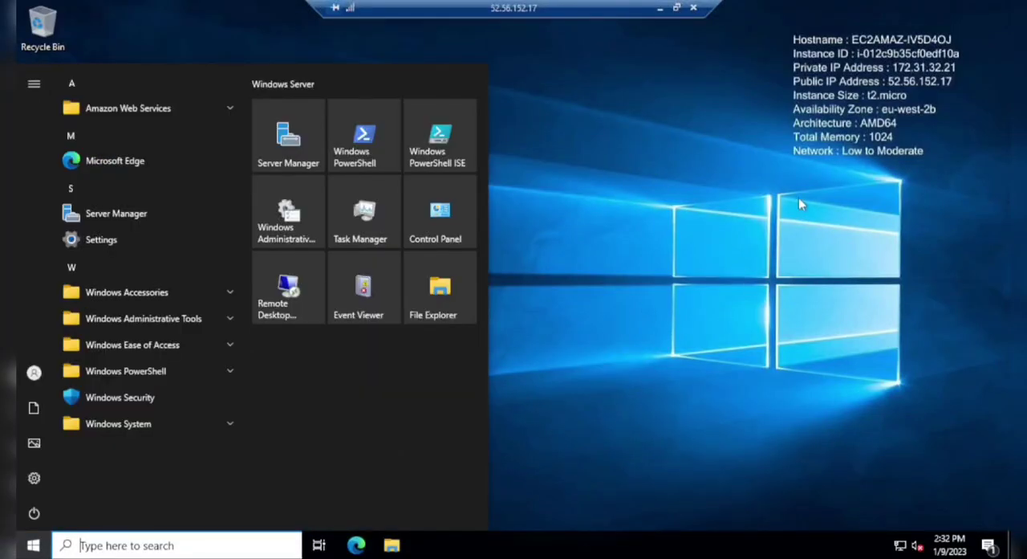
- View the remote server's power options without applying any, and leave the remote session
left_click(765, 250)
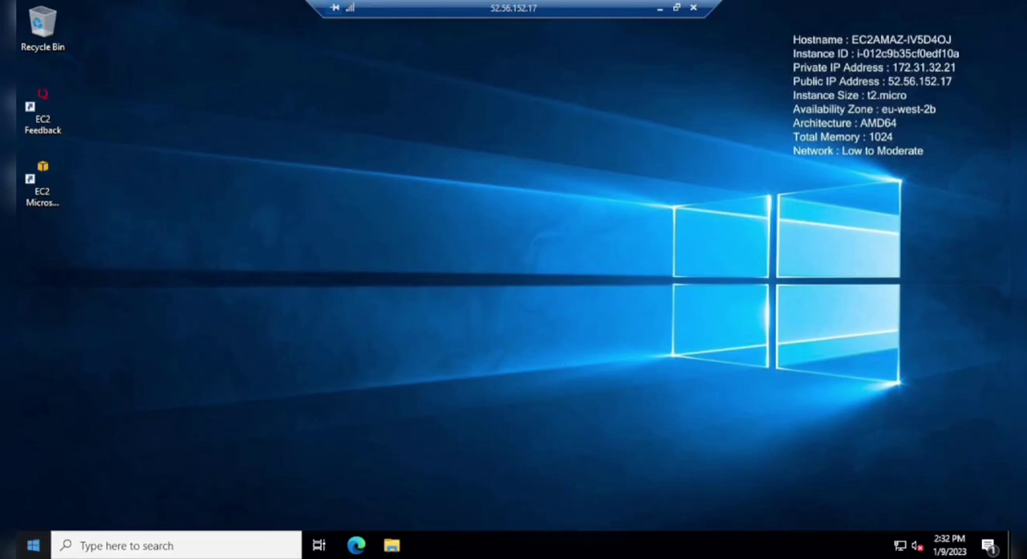
left_click(33, 545)
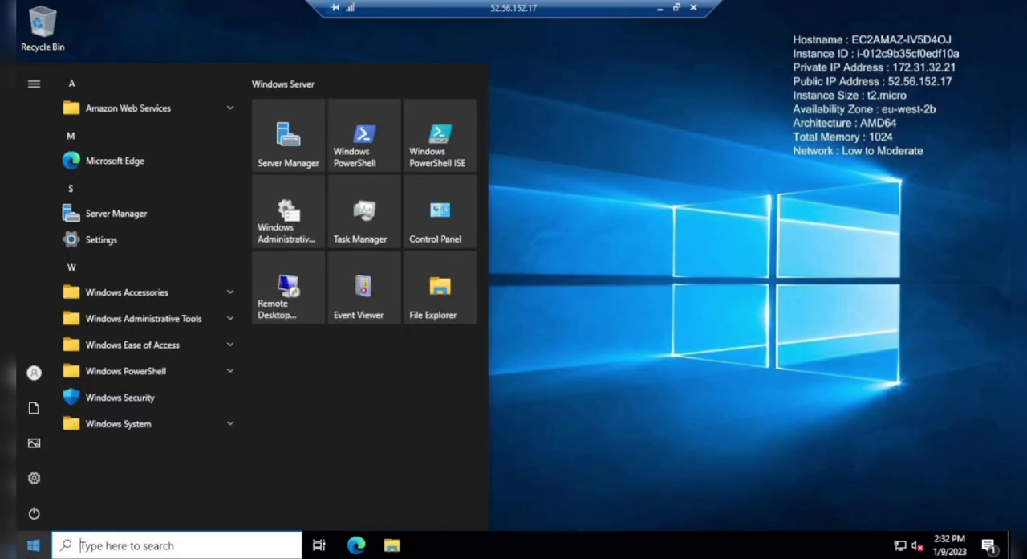
left_click(17, 522)
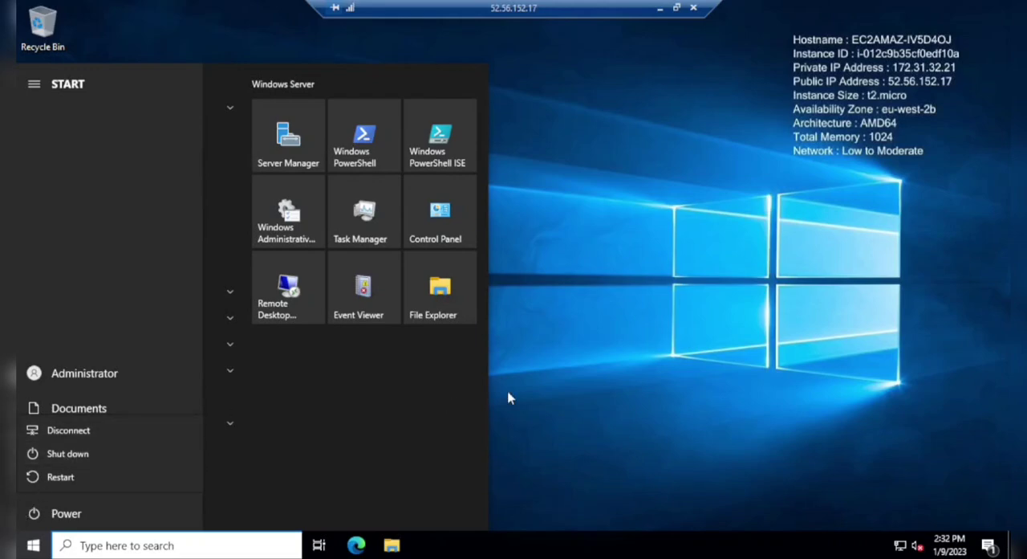
key("Escape")
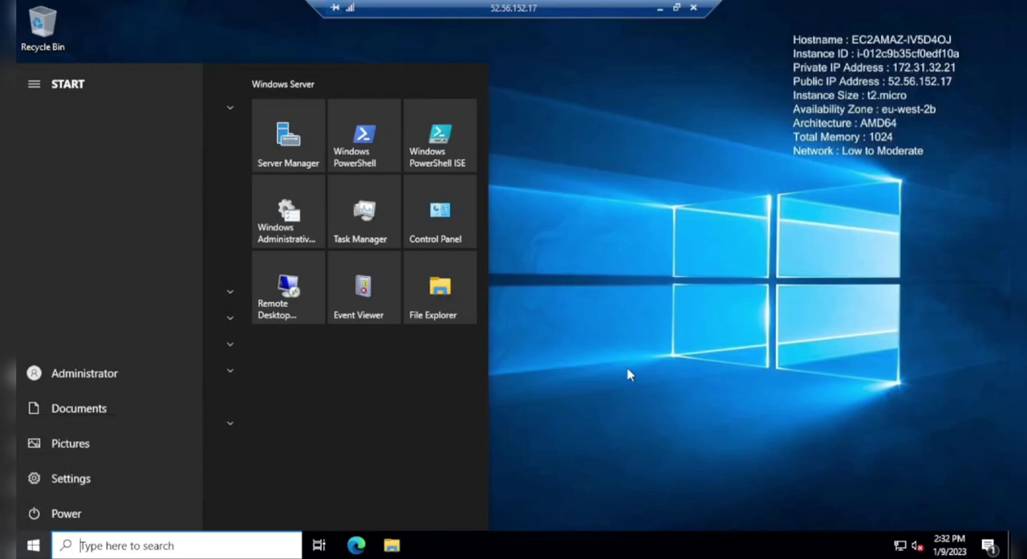
left_click(695, 8)
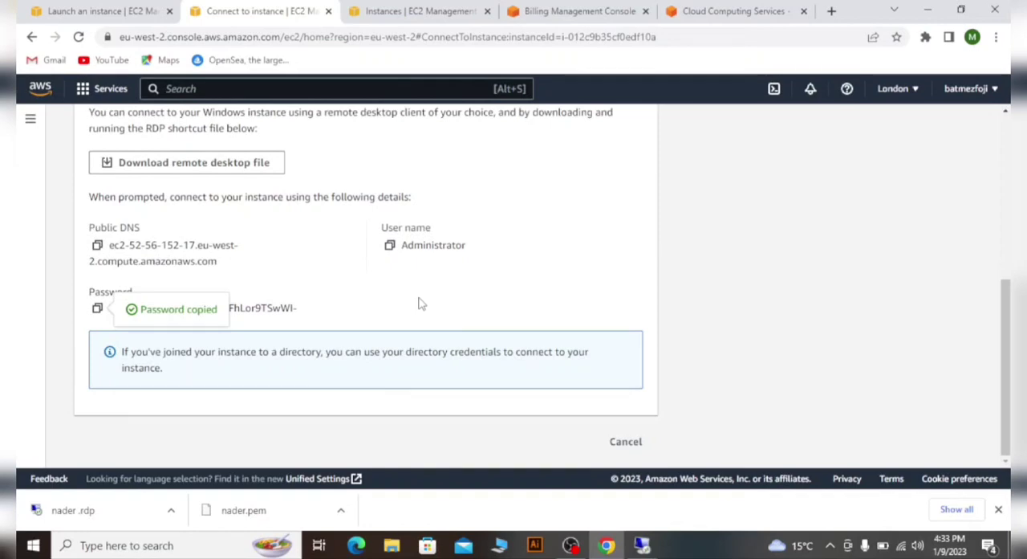
- Stop the running instance from the EC2 instances list and close the ended Remote Desktop Connection windows
left_click(100, 10)
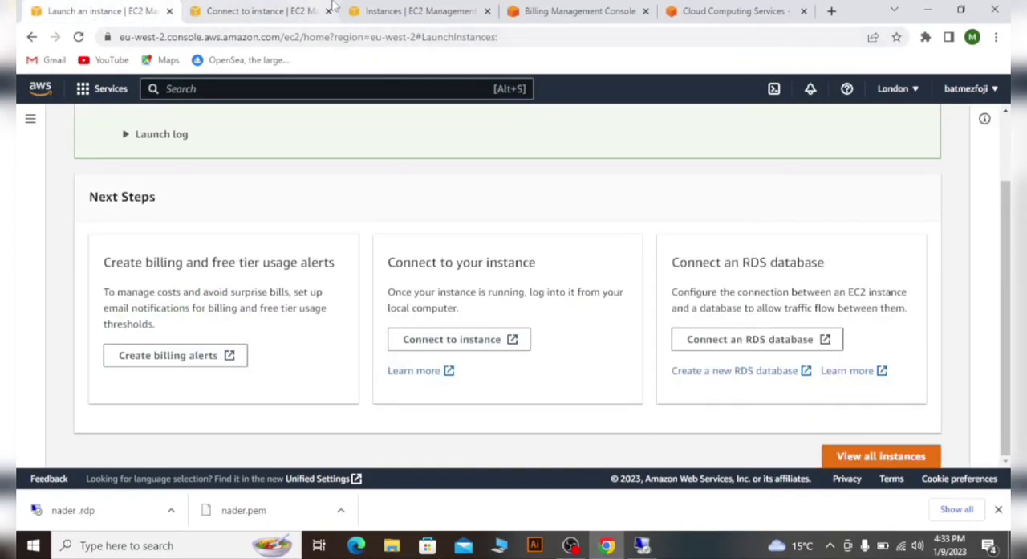
left_click(425, 10)
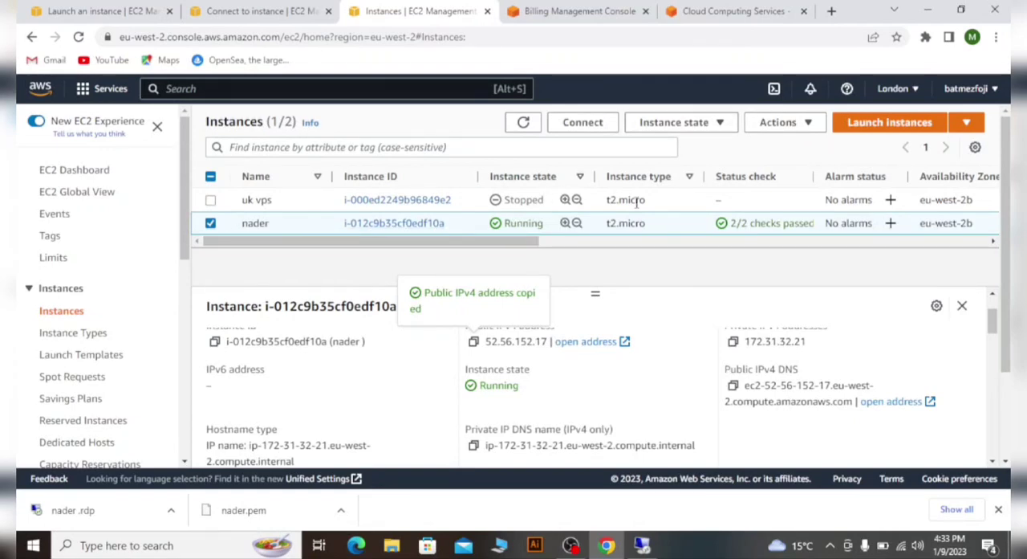
left_click(700, 126)
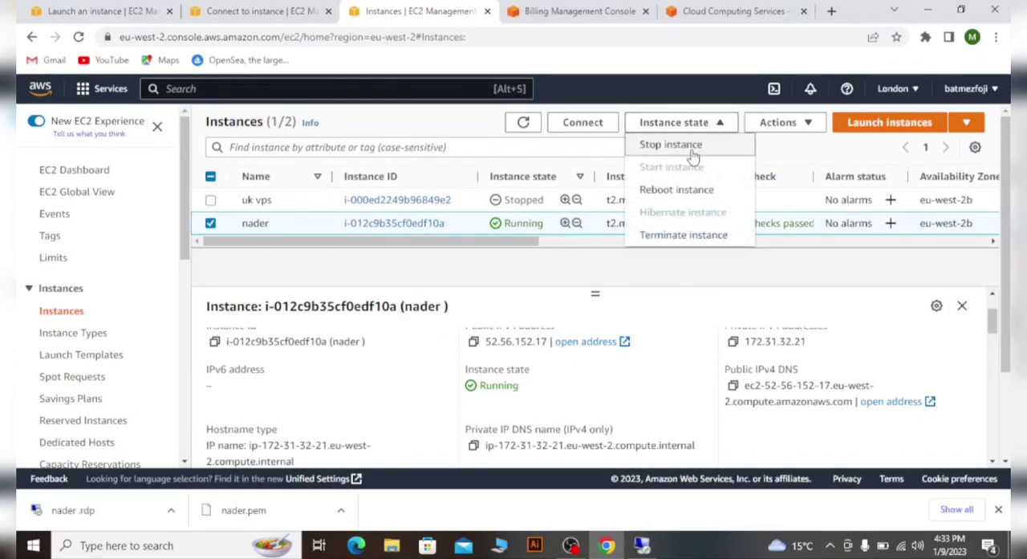
left_click(692, 149)
left_click(771, 360)
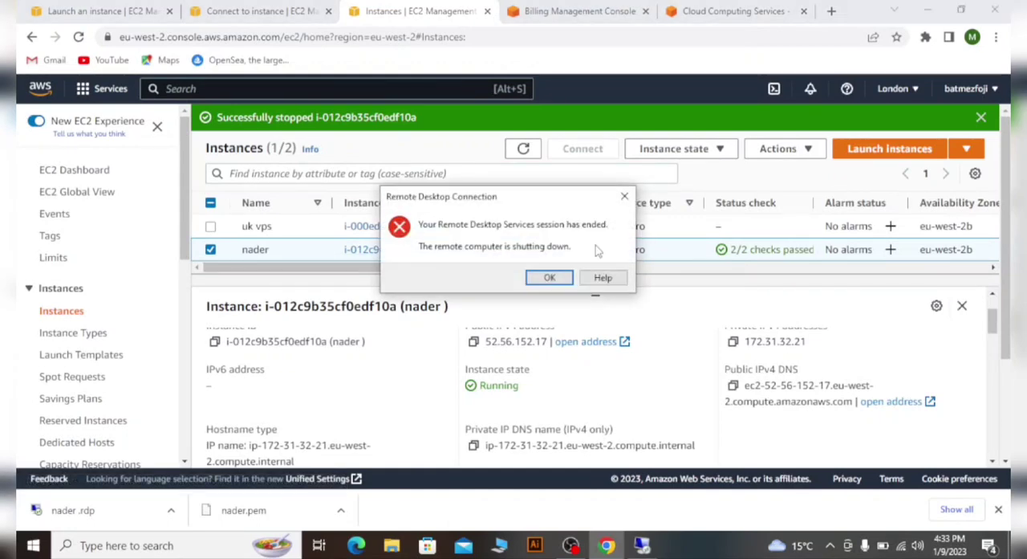
left_click(624, 195)
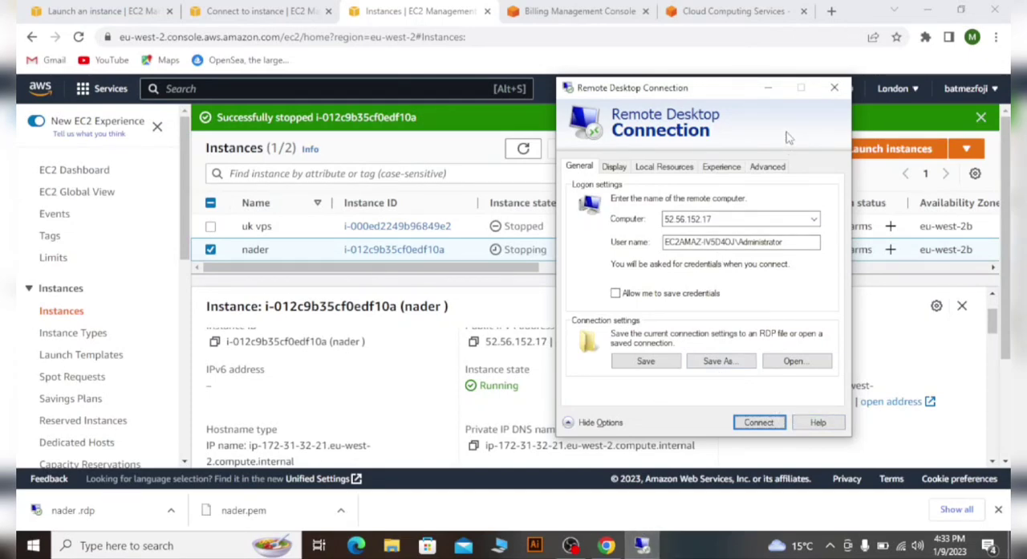
left_click(839, 90)
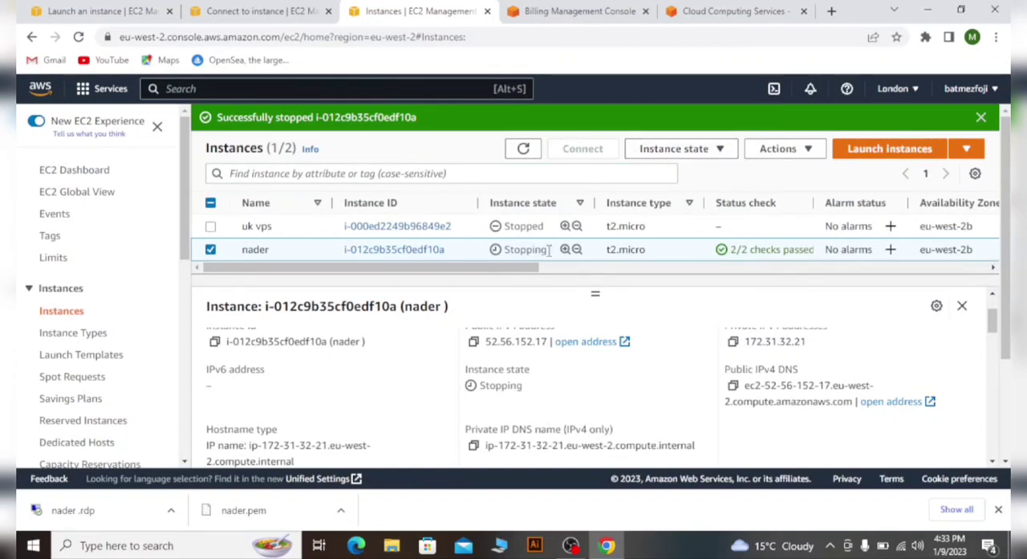
- Try to start the instance while it is still stopping, and dismiss the error banner
left_click(210, 249)
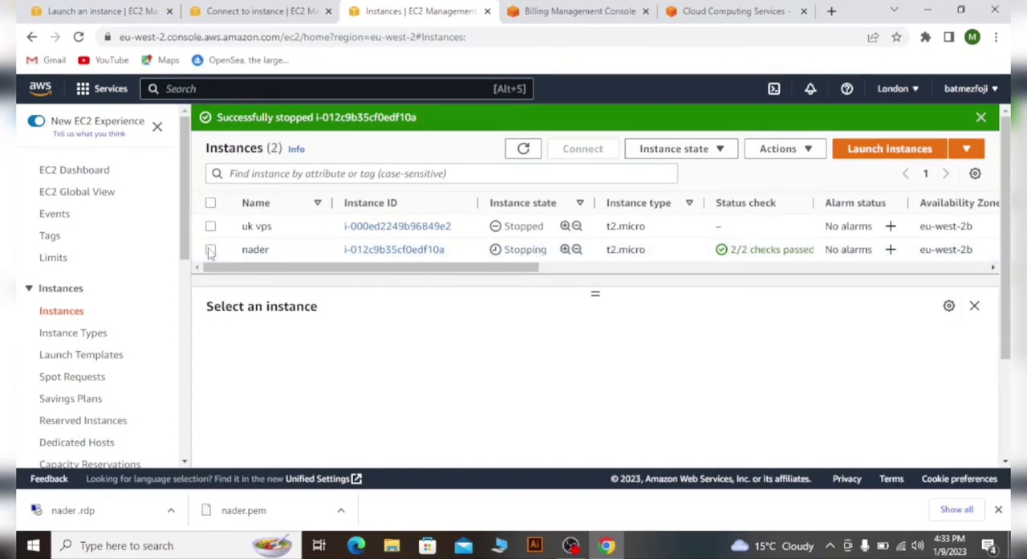
left_click(210, 250)
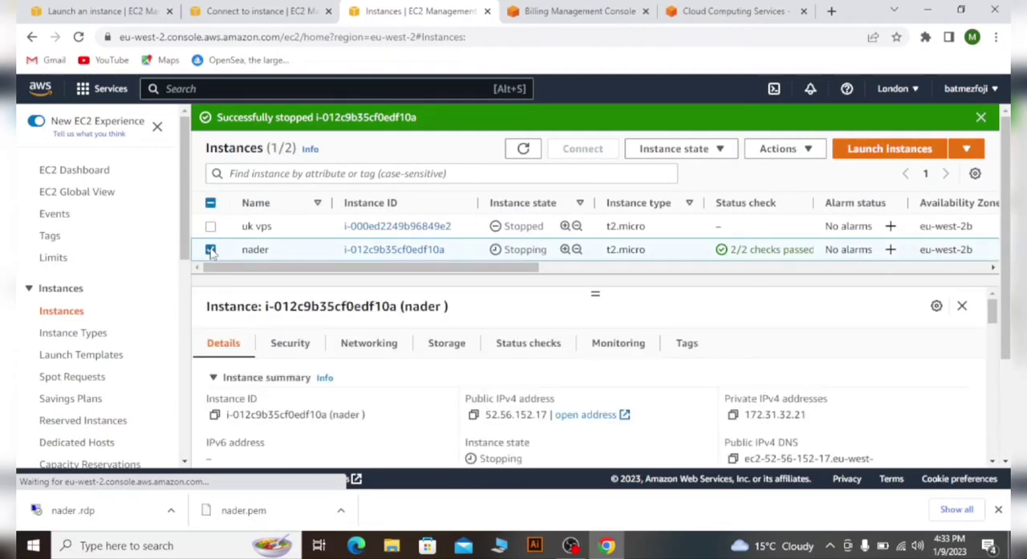
left_click(700, 150)
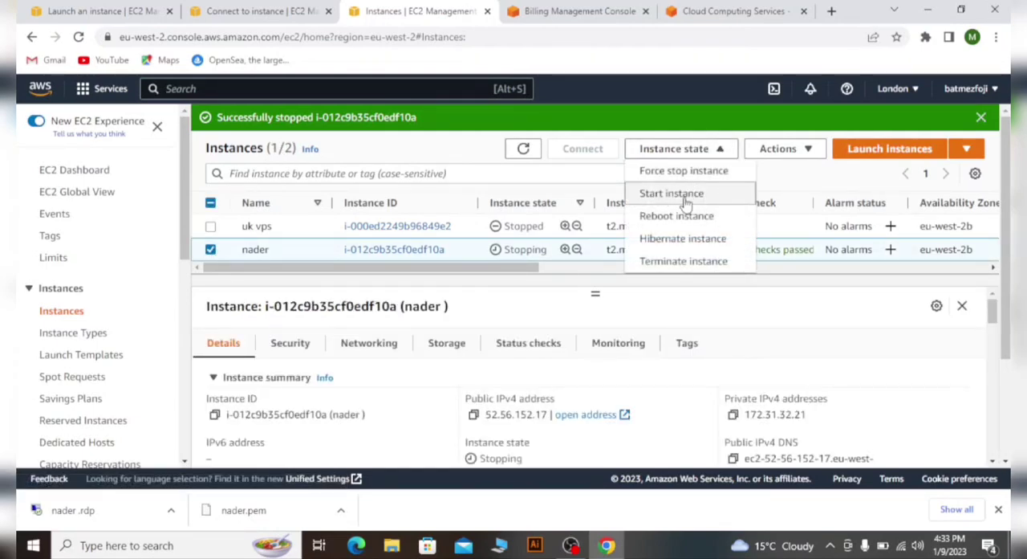
left_click(686, 201)
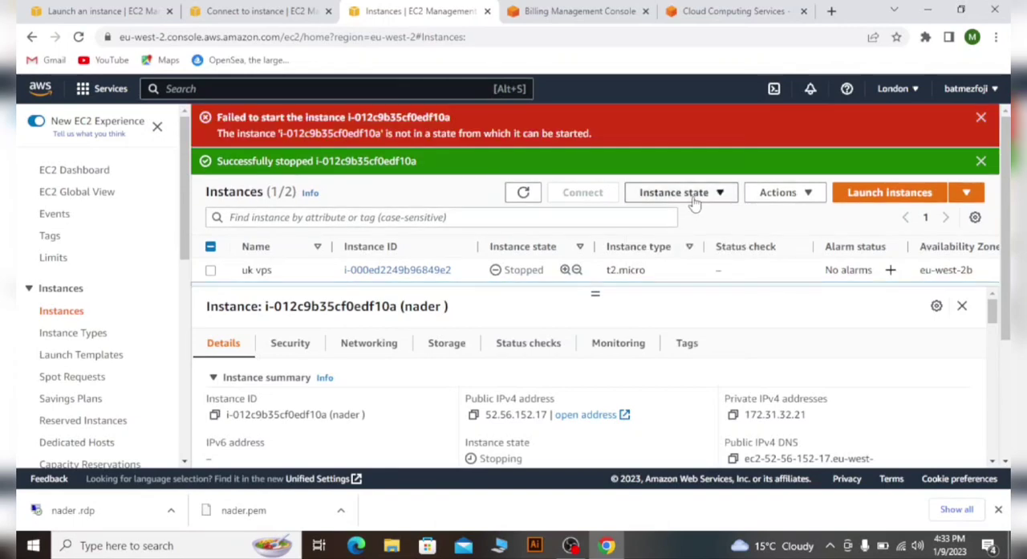
left_click(982, 121)
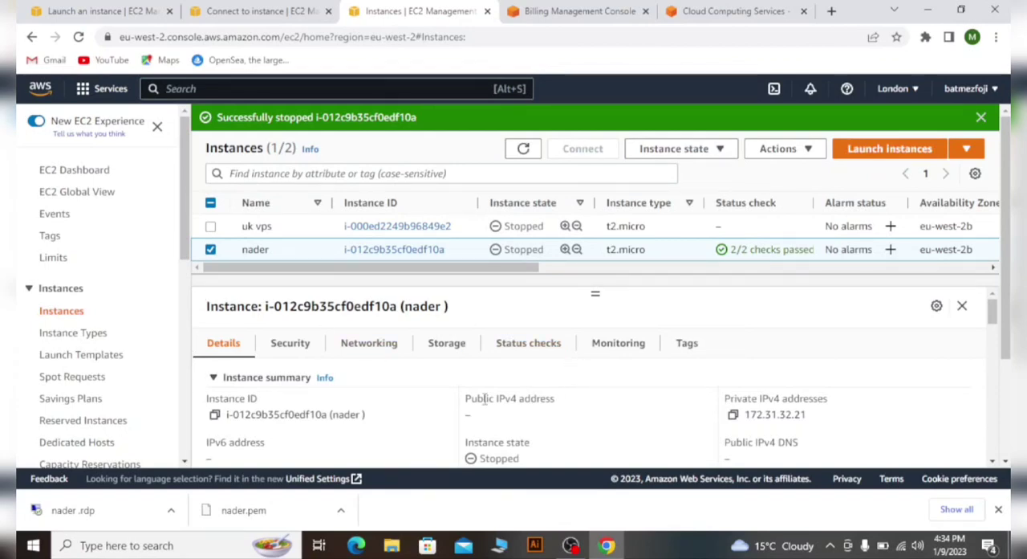
- Reselect the stopped instance and start it again
left_click(211, 249)
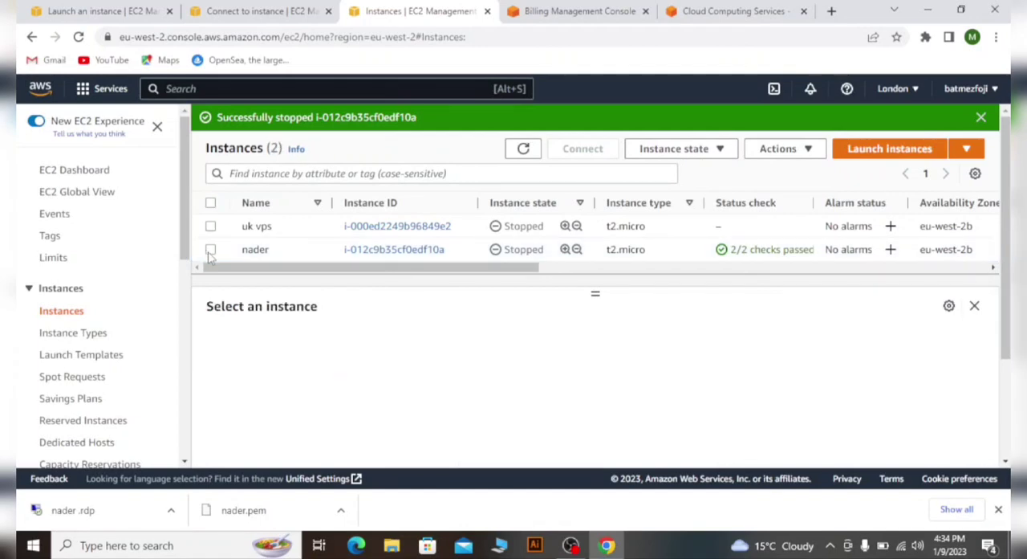
left_click(210, 252)
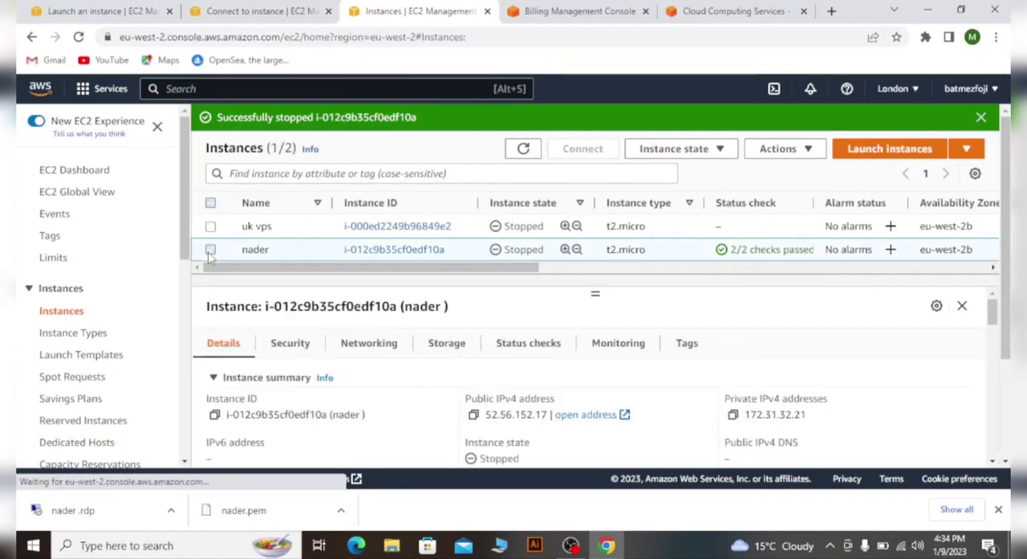
left_click(706, 150)
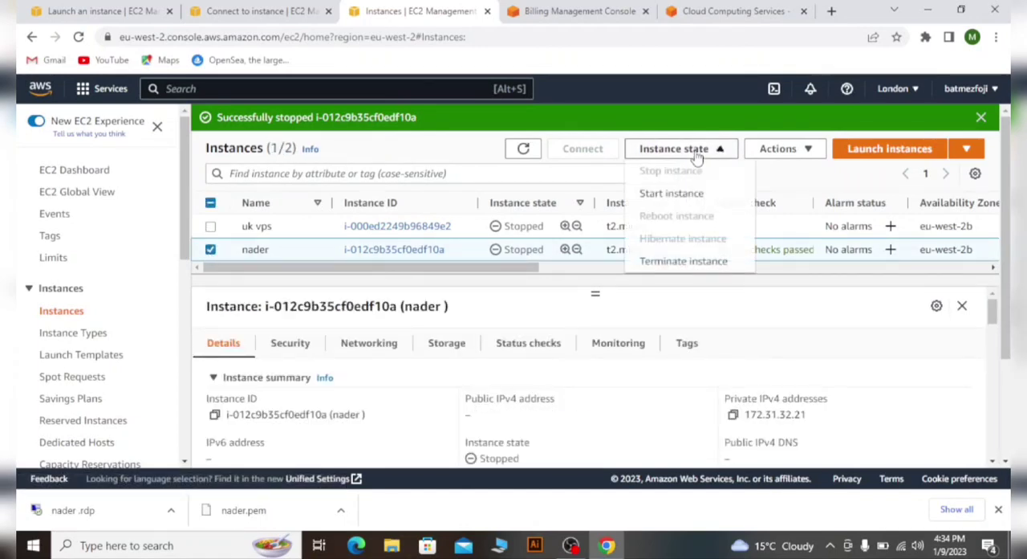
left_click(683, 197)
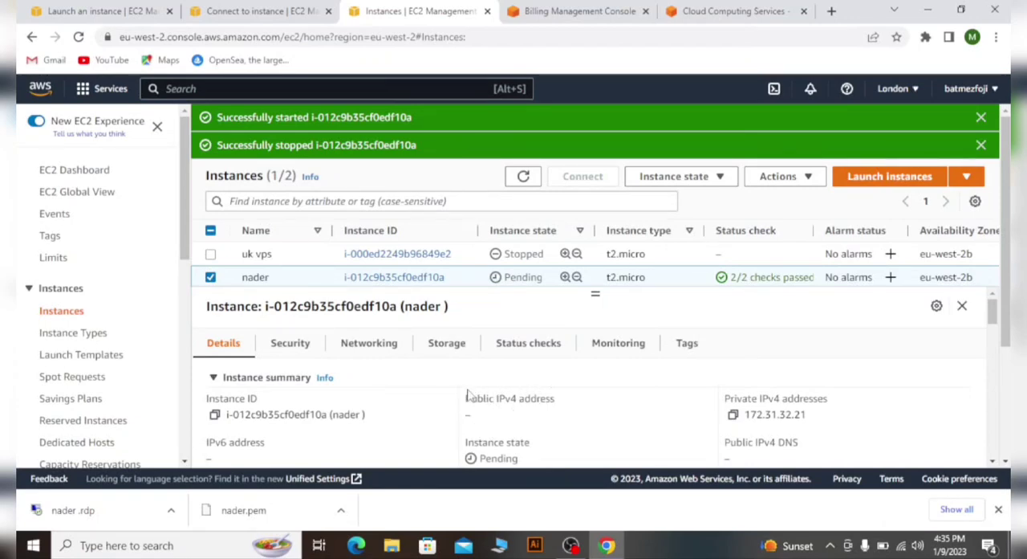
- Reselect the restarted instance and copy its new public IPv4 address
left_click(211, 277)
left_click(212, 278)
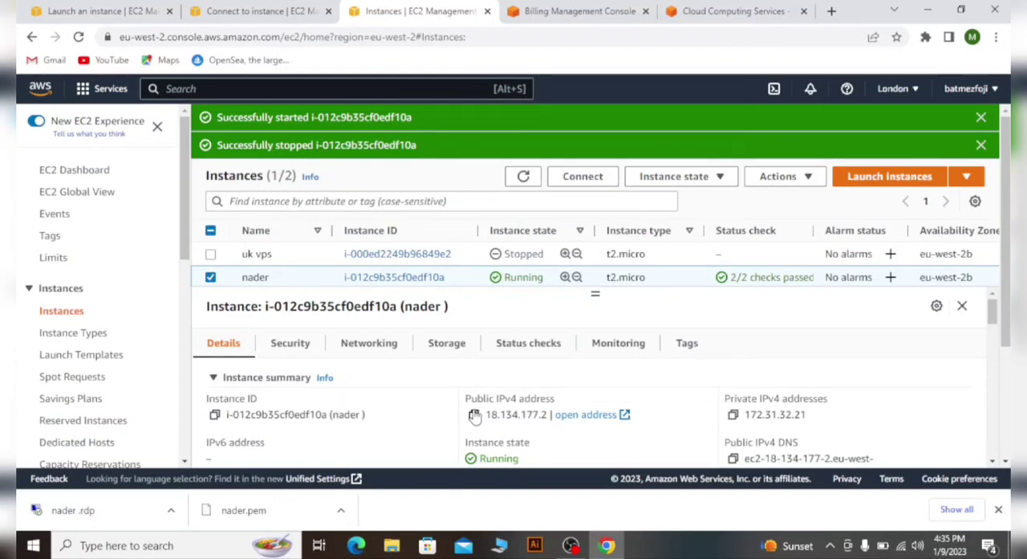
left_click(474, 415)
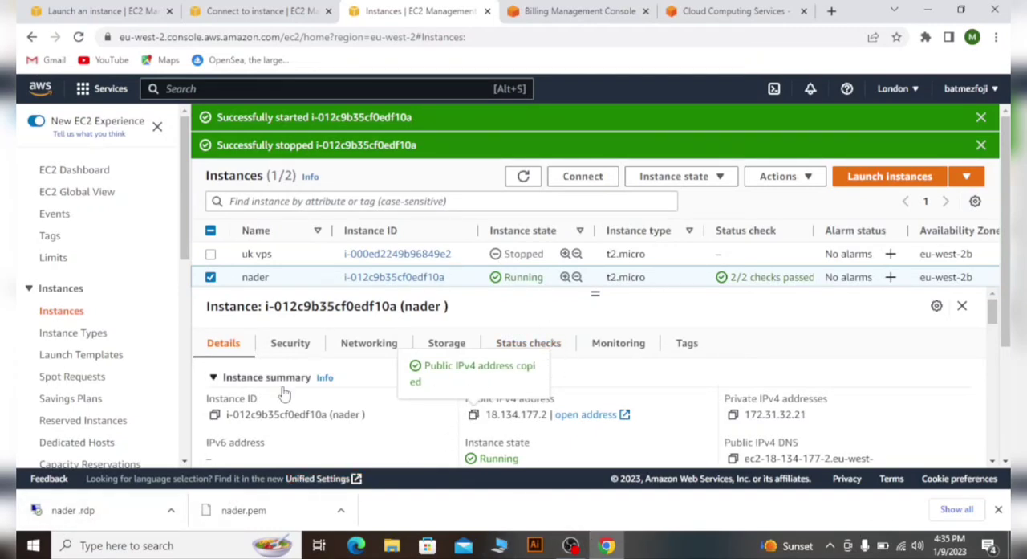
- Find the Remote Desktop Connection app on the local computer and open it
left_click(32, 545)
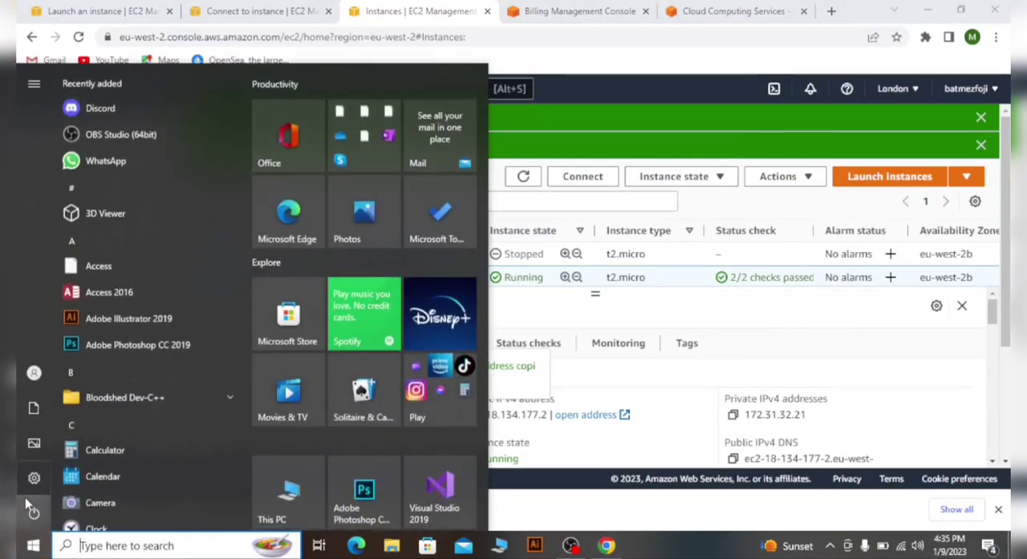
left_click(33, 511)
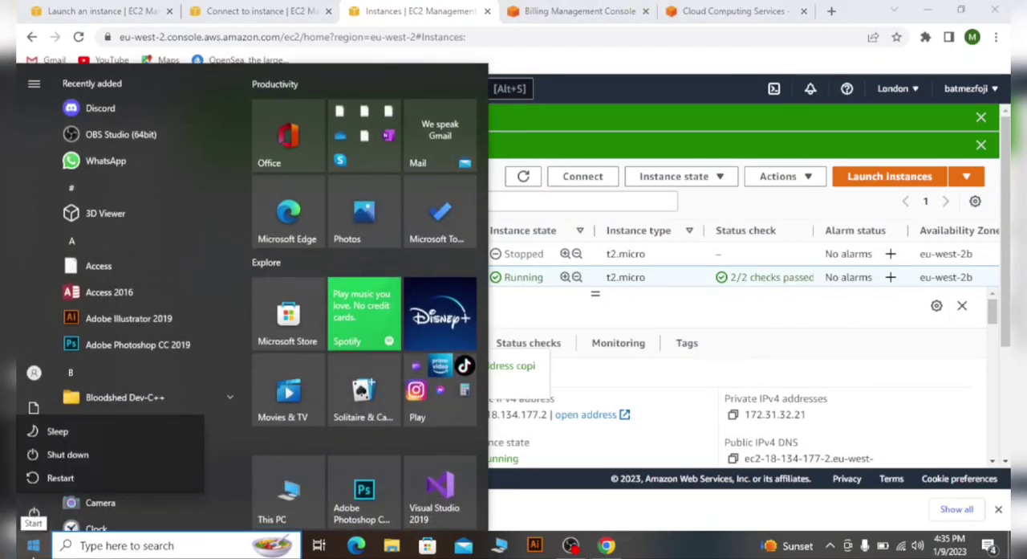
left_click(112, 545)
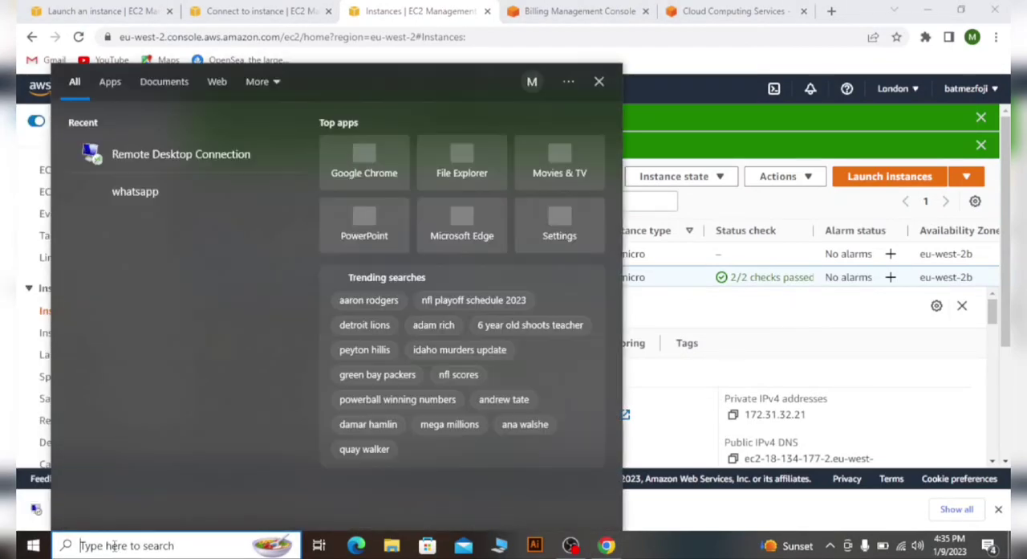
type("r")
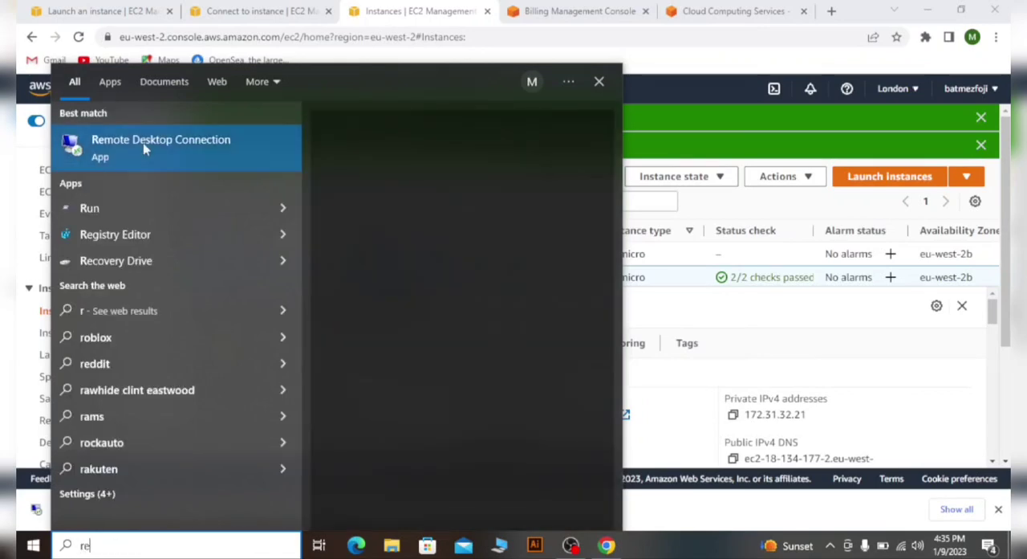
type("e")
left_click(146, 142)
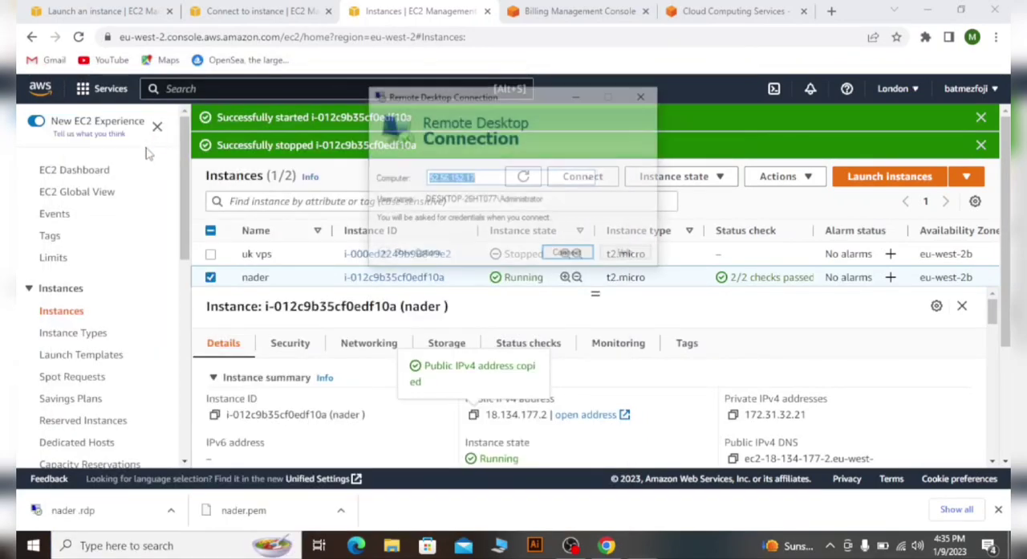
- Show the connection options, set the computer to the copied address 18.134.177.2 and the user name to Administrator, and start connecting
left_click(384, 256)
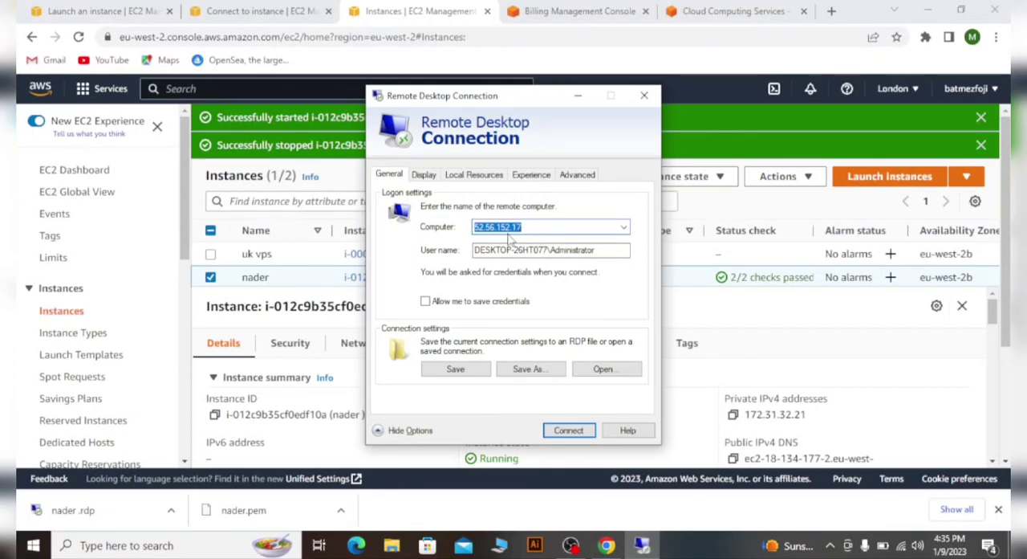
key("BackSpace")
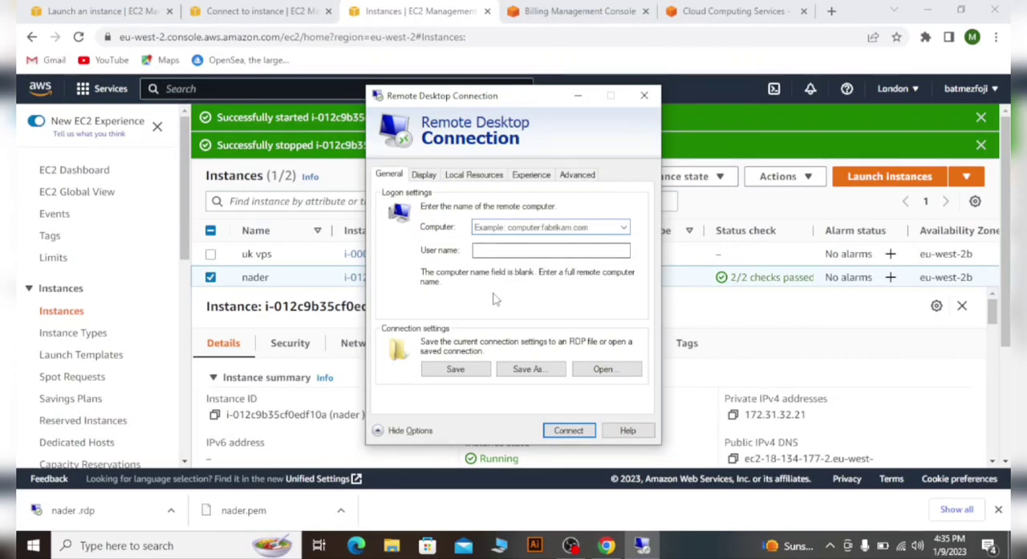
key("ctrl+v")
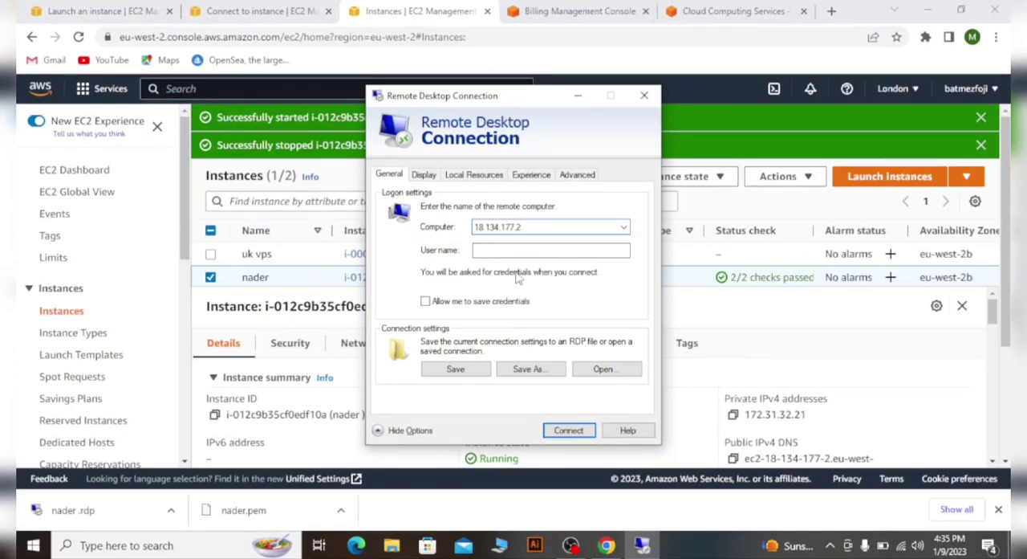
left_click(530, 250)
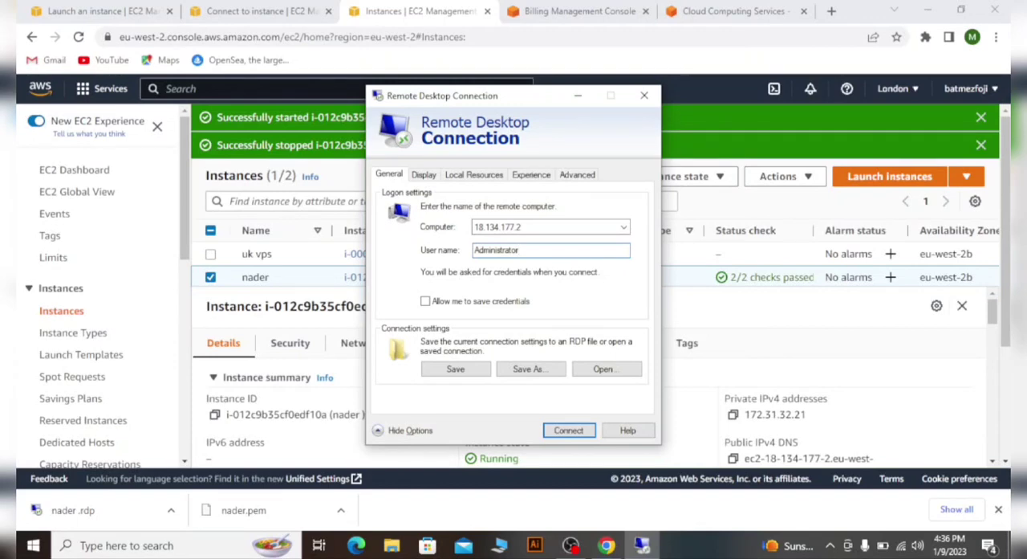
left_click(569, 431)
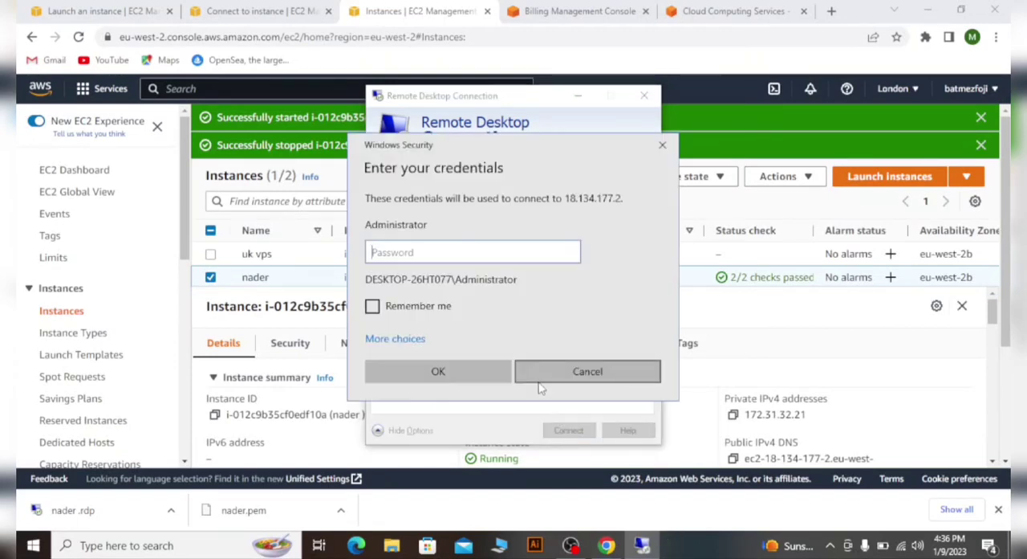
- Copy the administrator password from the Connect to instance page and submit it in the Remote Desktop credentials prompt
left_click(255, 8)
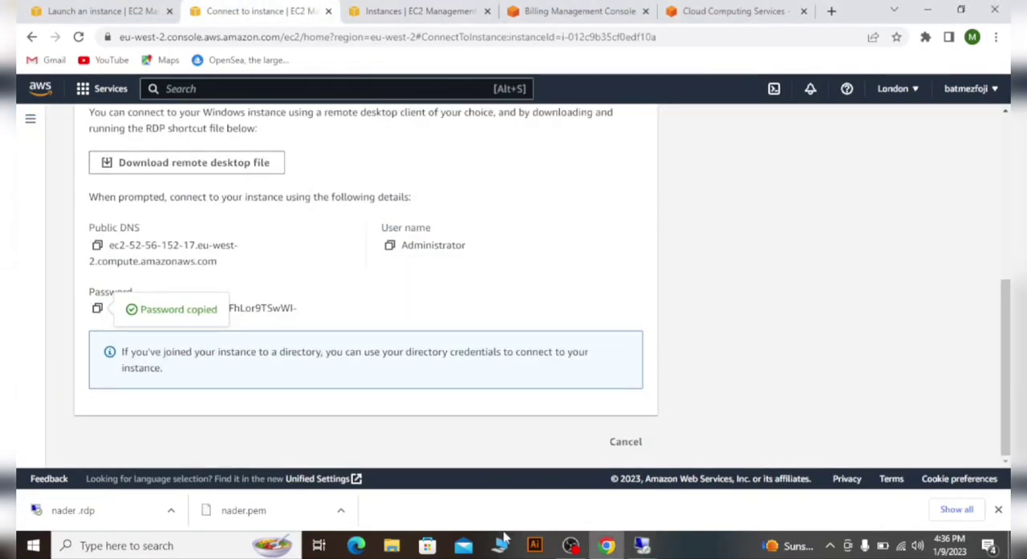
left_click(641, 545)
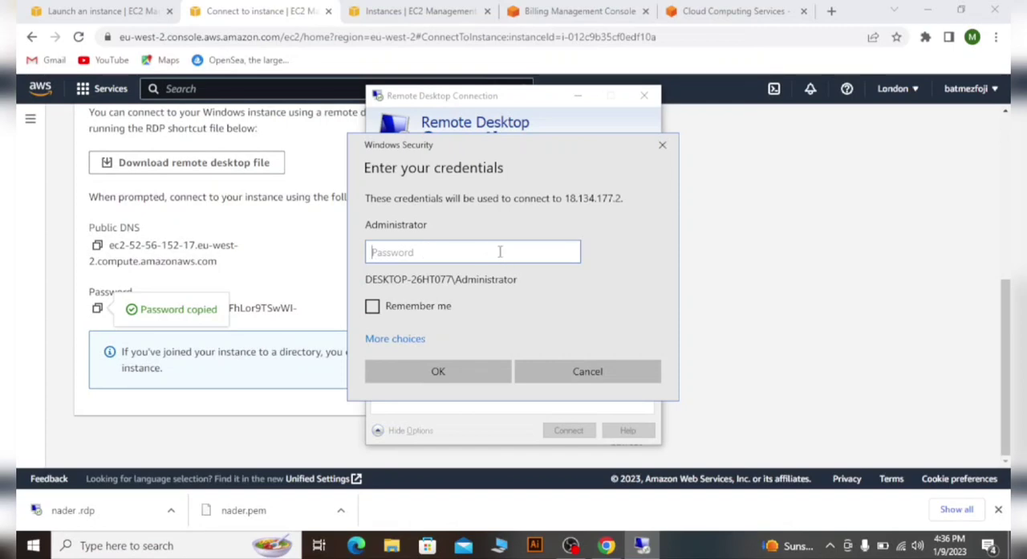
key("ctrl+v")
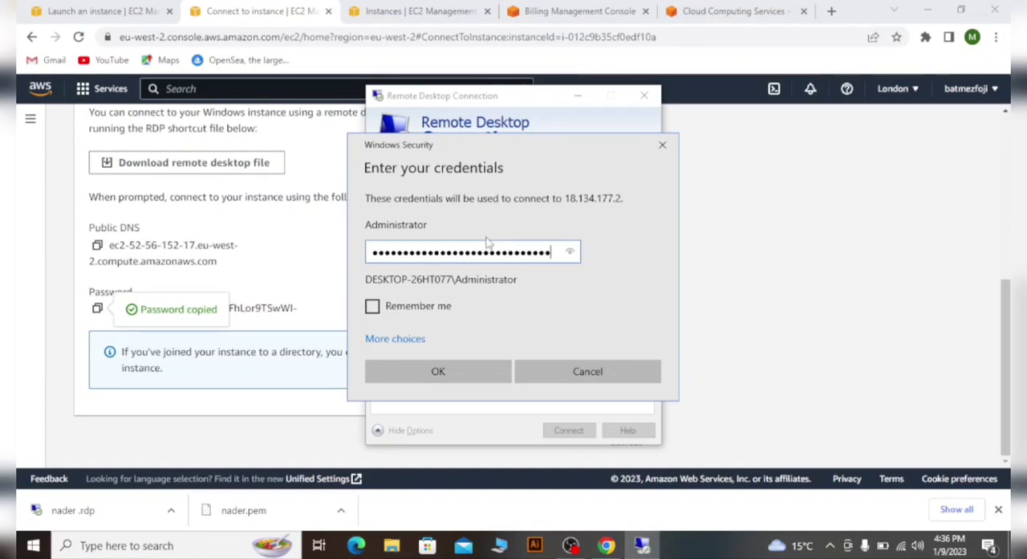
left_click(439, 372)
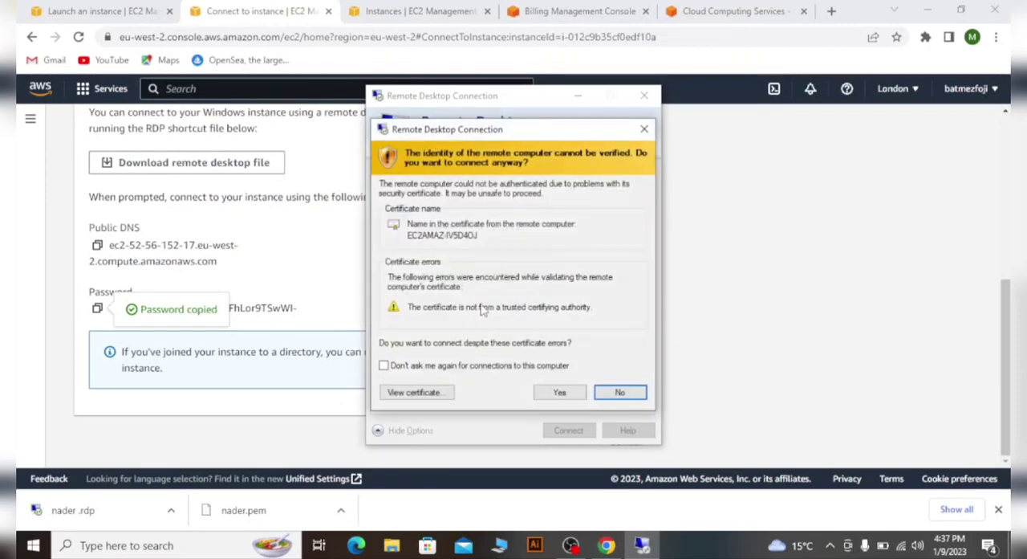
- Connect to the remote computer despite the untrusted certificate and minimize the remote session
left_click(559, 394)
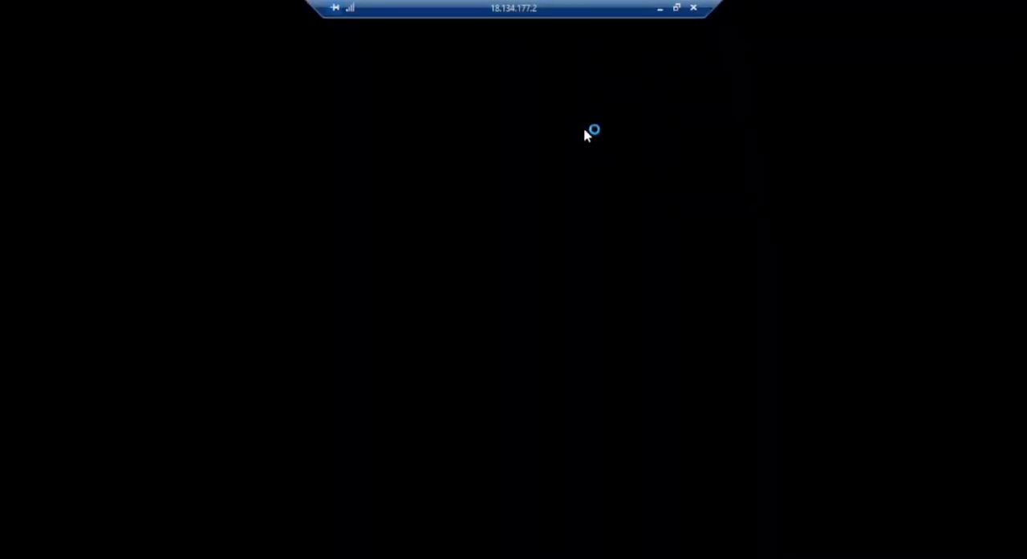
left_click(662, 9)
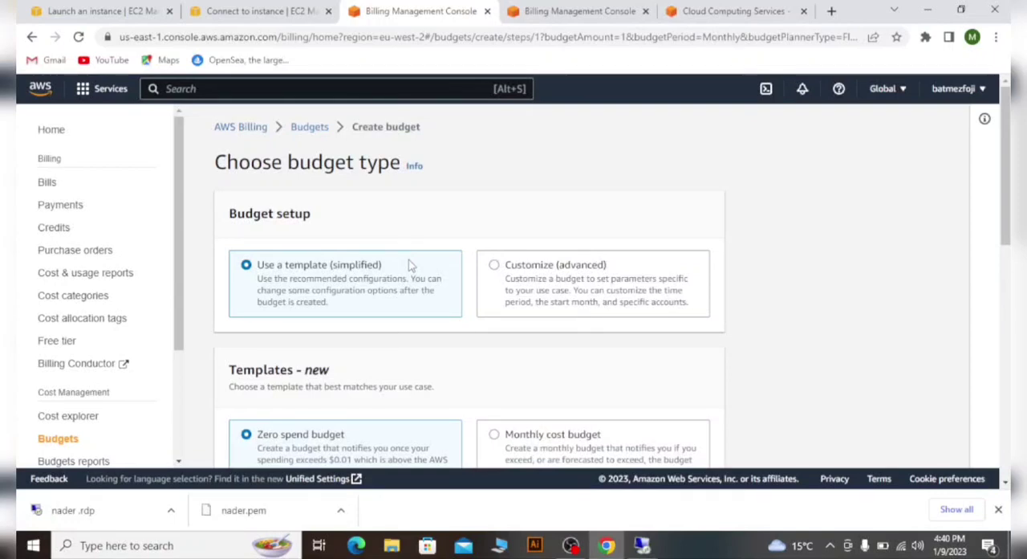